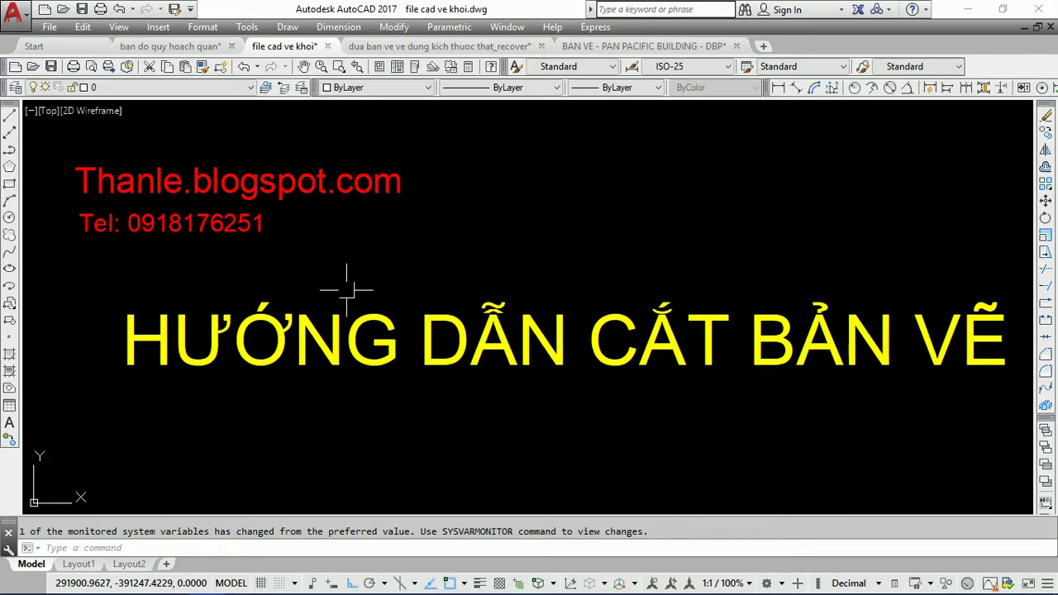
Step: Show the ban do quy hoach quan planning map in model space, framed on the residential blocks, with RECTANG started
click(168, 46)
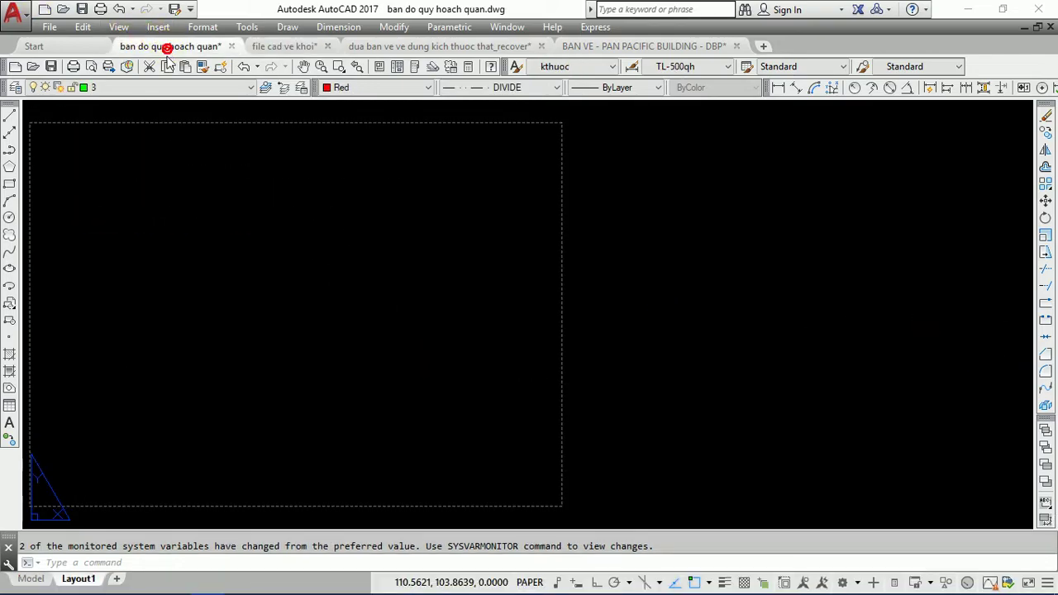
click(32, 563)
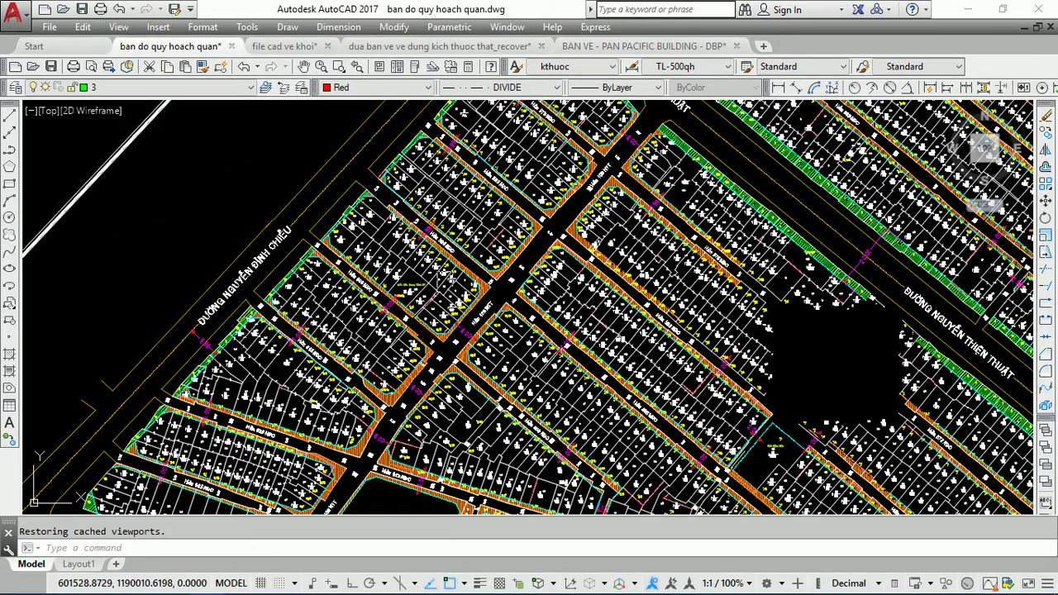
scroll(425, 327, down, 5)
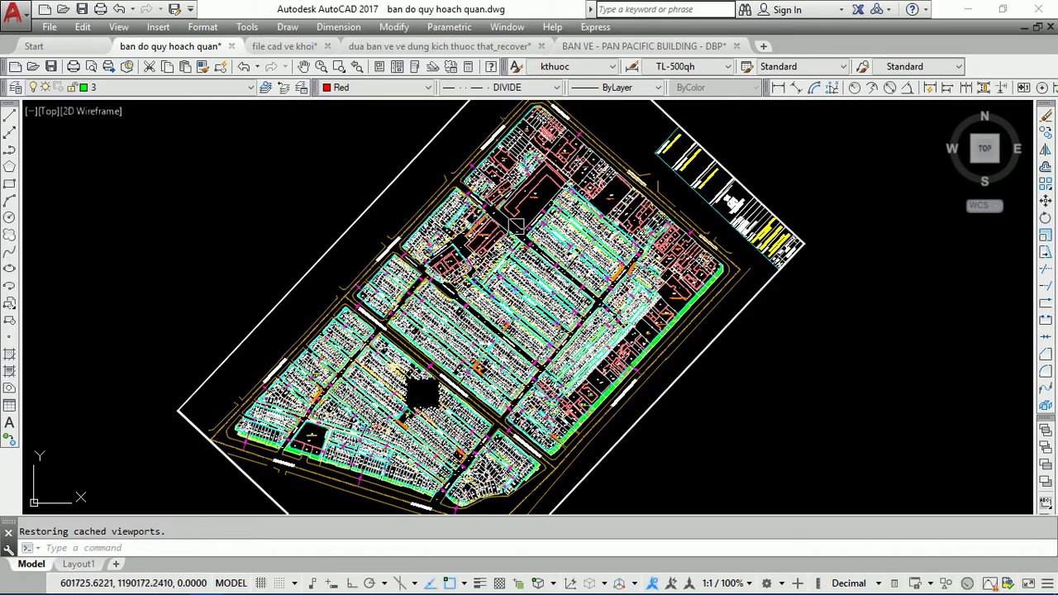
scroll(567, 186, up, 5)
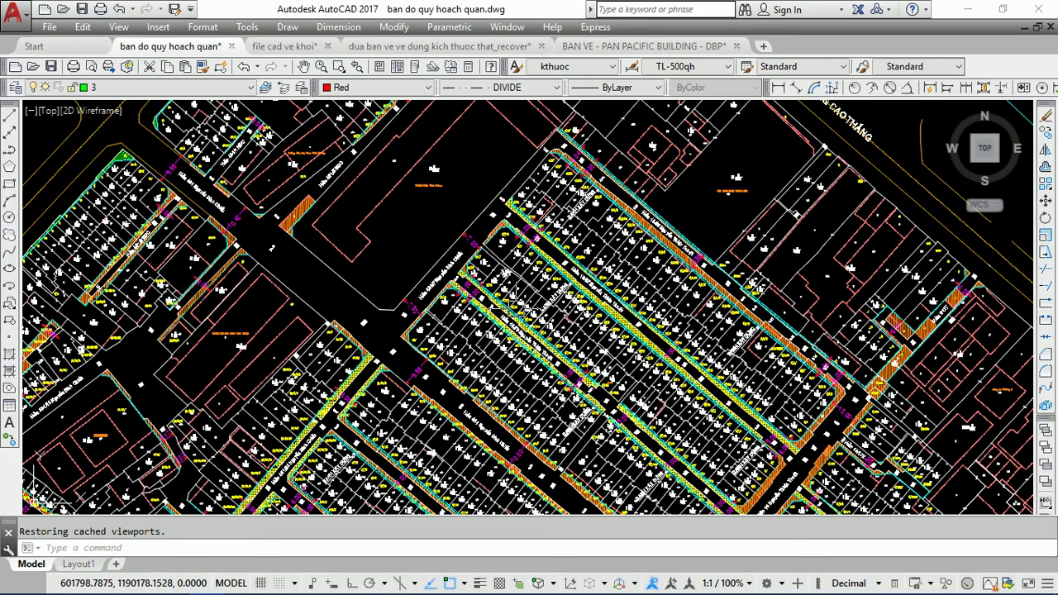
mouse_move(590, 219)
middle_down()
mouse_move(474, 244)
mouse_move(248, 174)
middle_up()
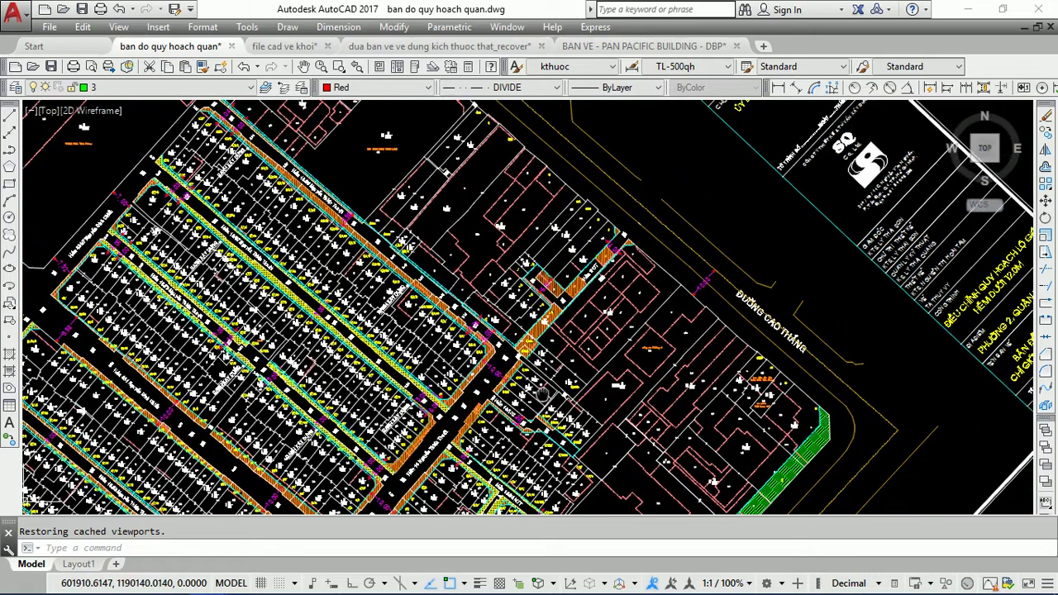
middle_drag(543, 395, 537, 313)
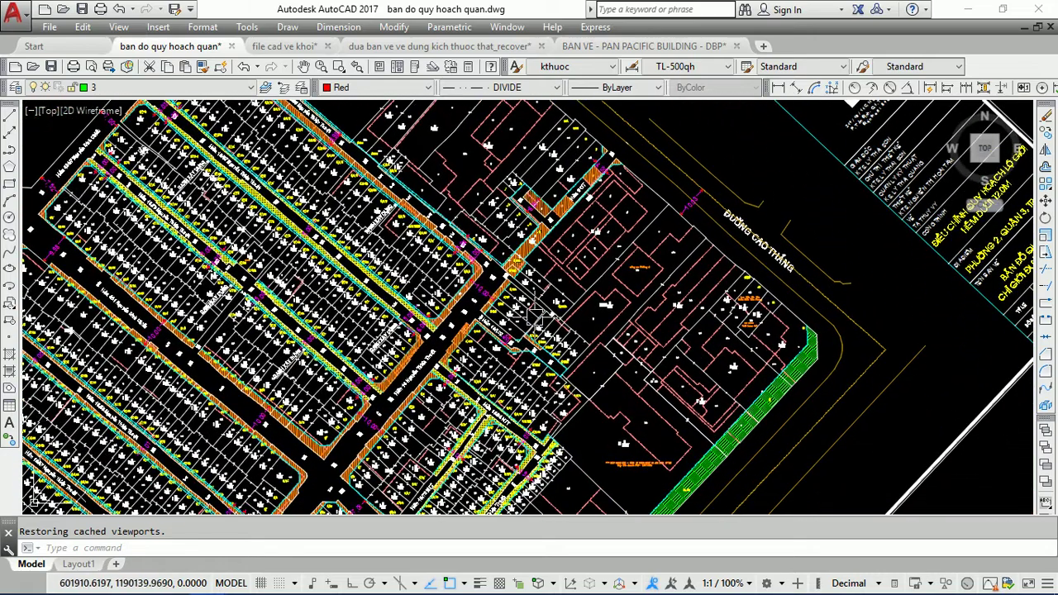
click(10, 183)
mouse_move(410, 239)
middle_down()
mouse_move(517, 266)
mouse_move(625, 257)
middle_up()
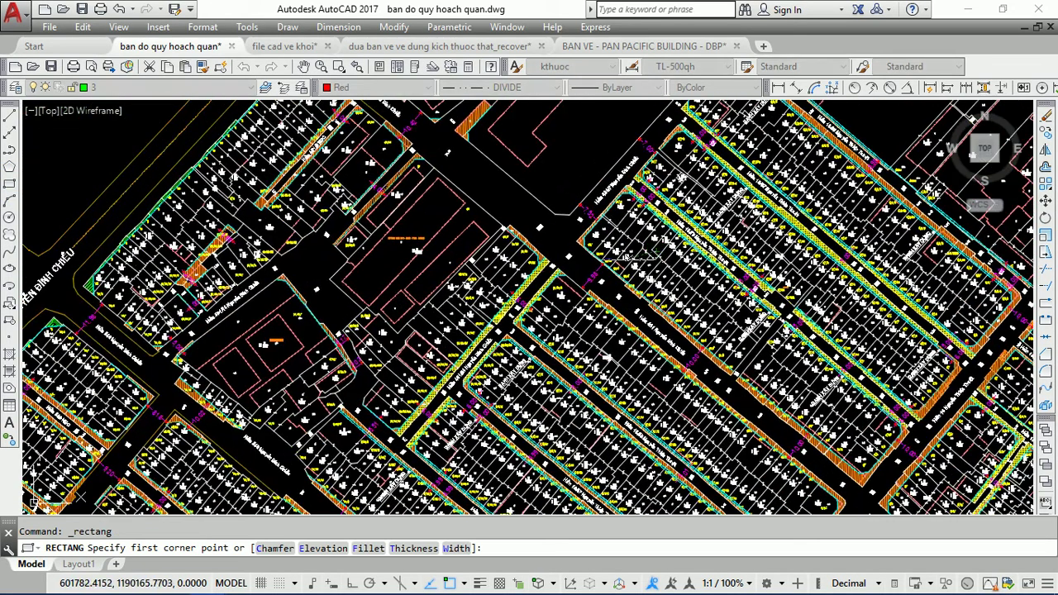
Step: Draw a rectangle around the corner lots where Hẻm 491/7 meets Hẻm 16/75
scroll(484, 259, up, 2)
scroll(491, 266, up, 1)
scroll(498, 273, up, 1)
scroll(498, 273, up, 2)
scroll(368, 291, up, 2)
scroll(359, 323, up, 2)
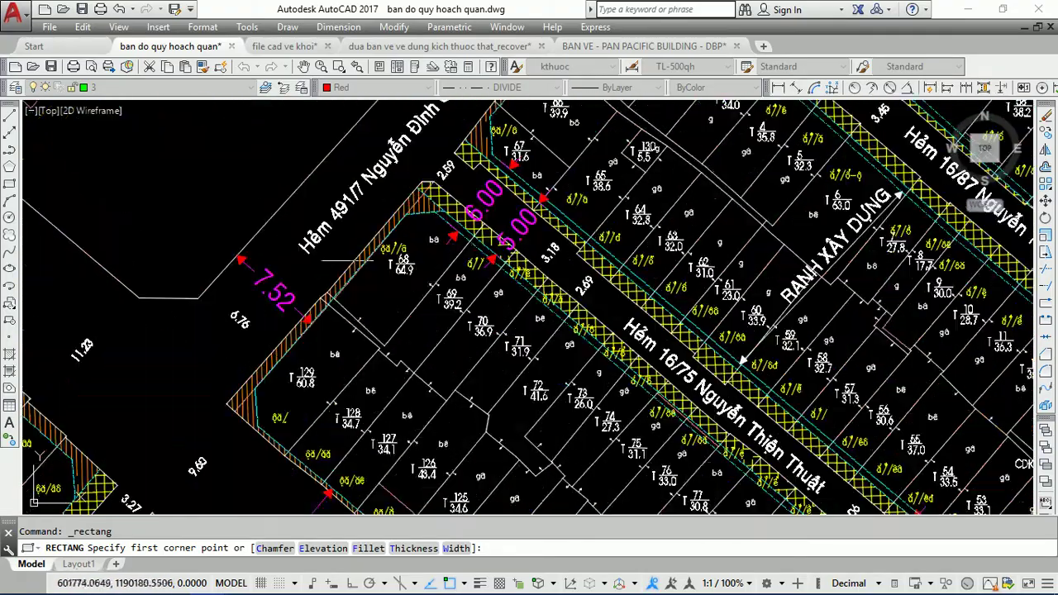
click(192, 142)
scroll(265, 175, down, 5)
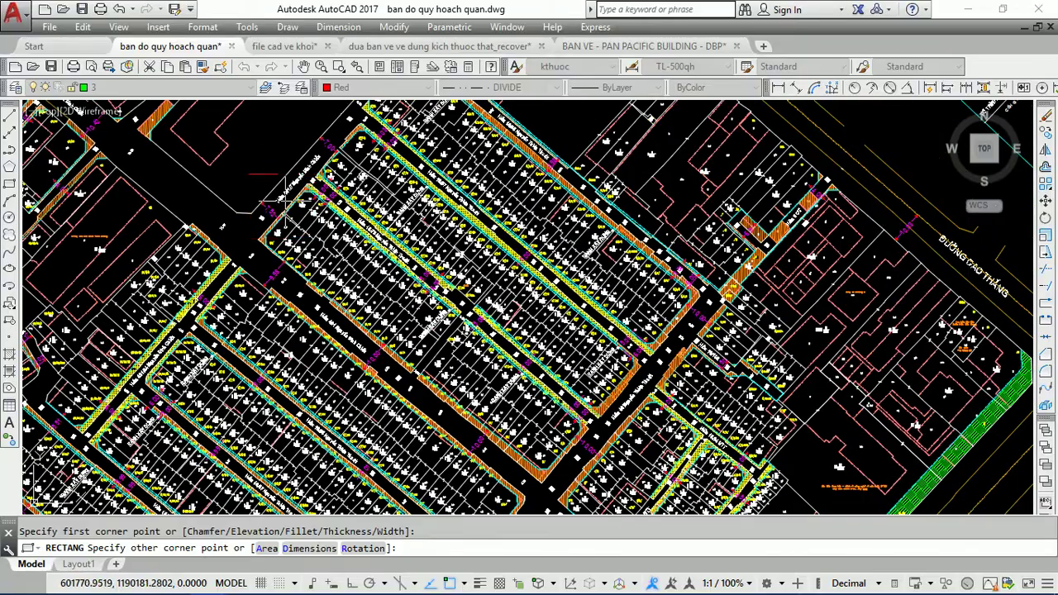
scroll(348, 272, up, 5)
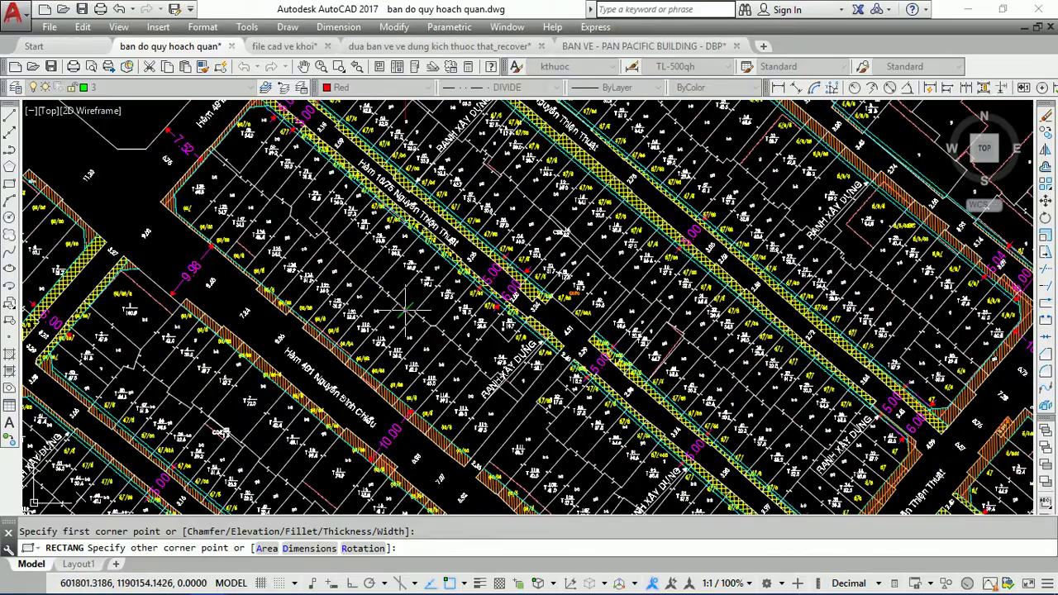
click(405, 310)
middle_drag(167, 212, 228, 289)
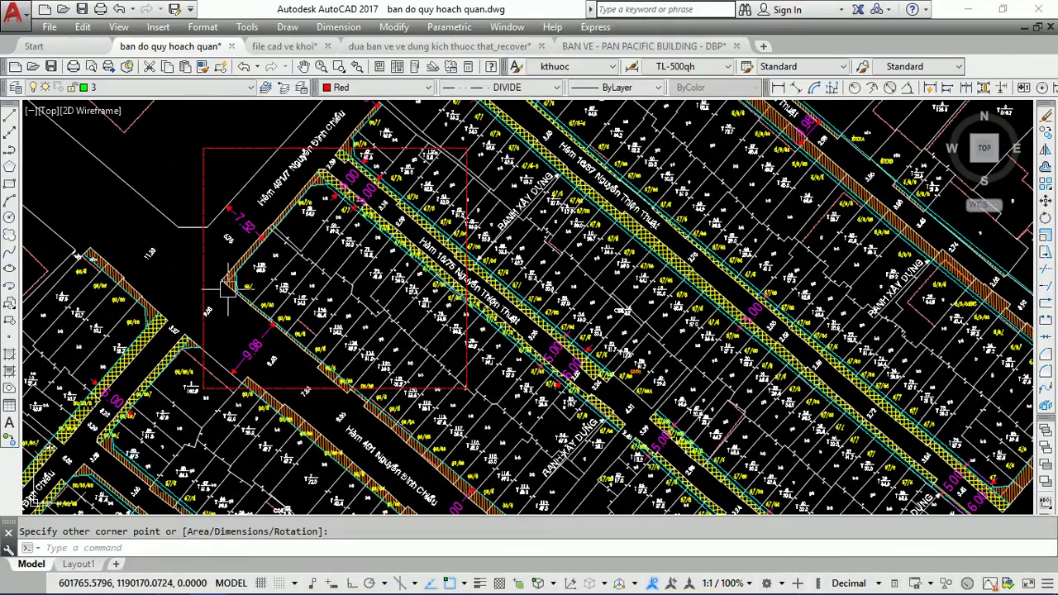
key(Escape)
Step: Keep the rectangle red, set its linetype to ByBlock, and recentre the view
click(238, 148)
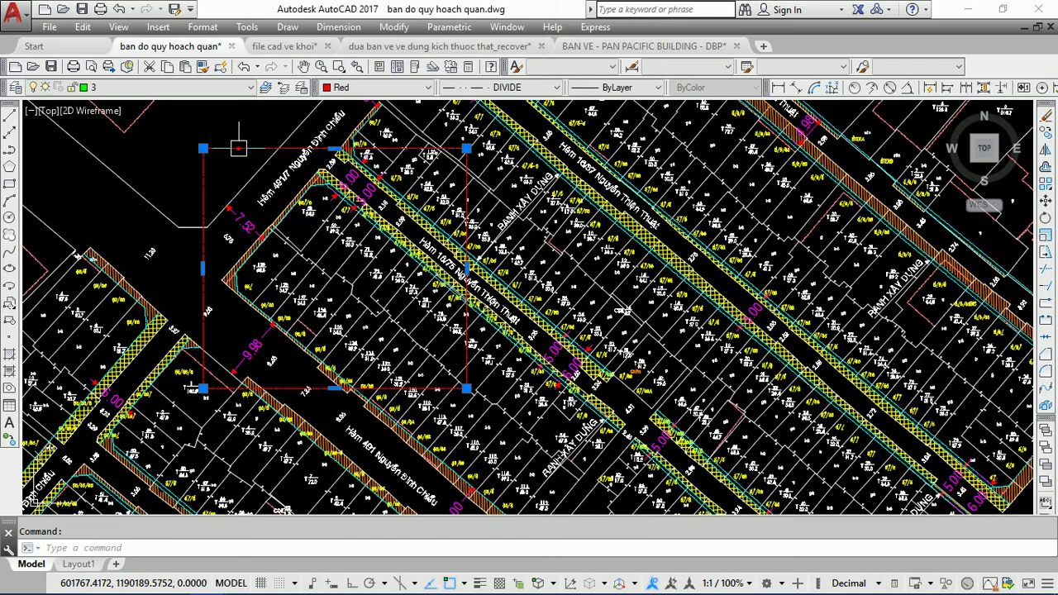
click(381, 86)
click(378, 120)
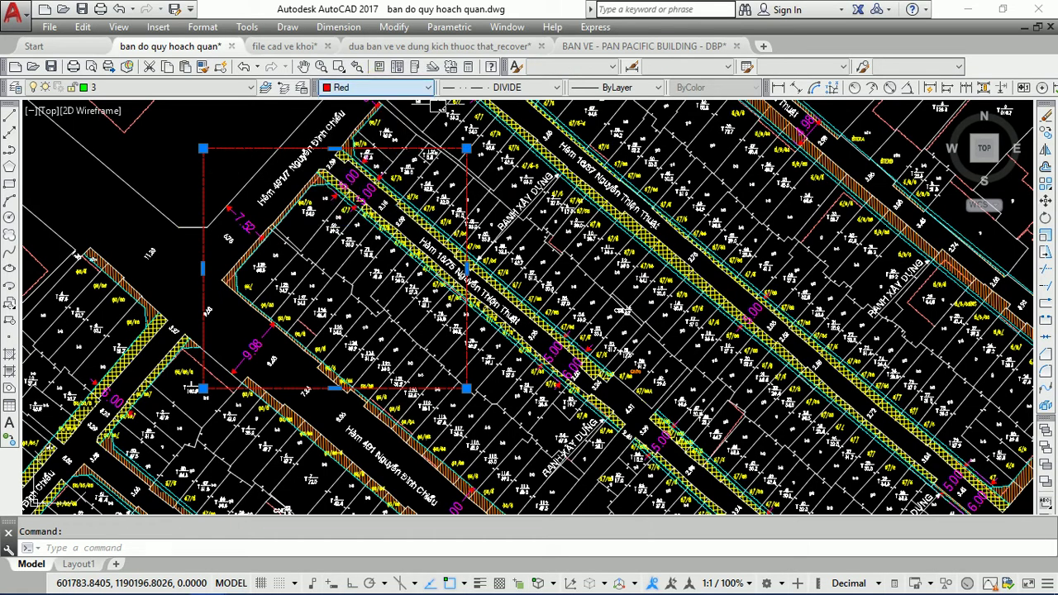
click(500, 87)
click(472, 123)
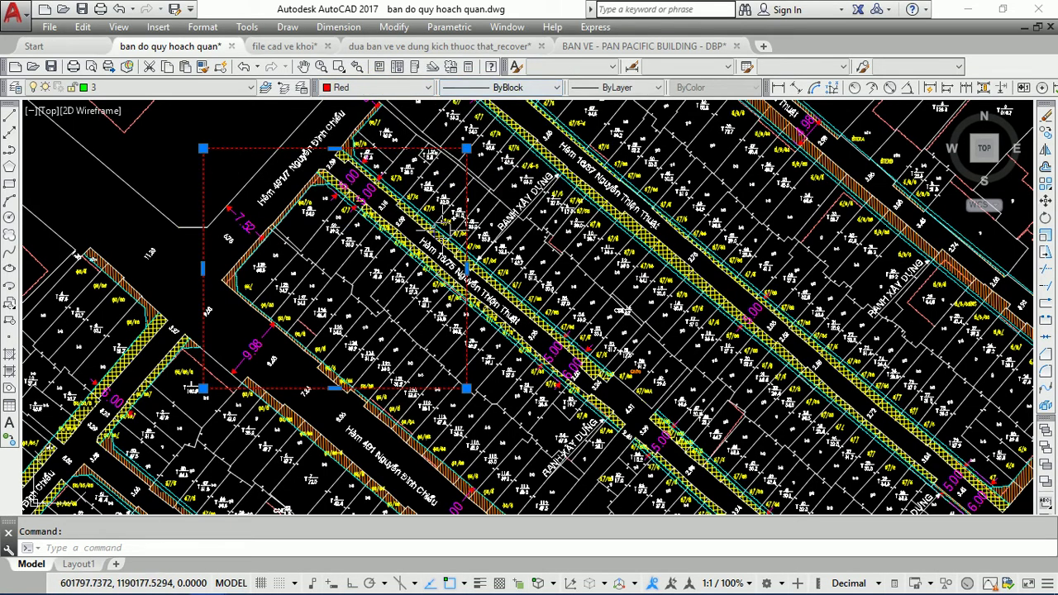
key(Escape)
scroll(446, 248, down, 2)
scroll(330, 281, down, 2)
scroll(337, 280, up, 4)
middle_drag(337, 279, 526, 304)
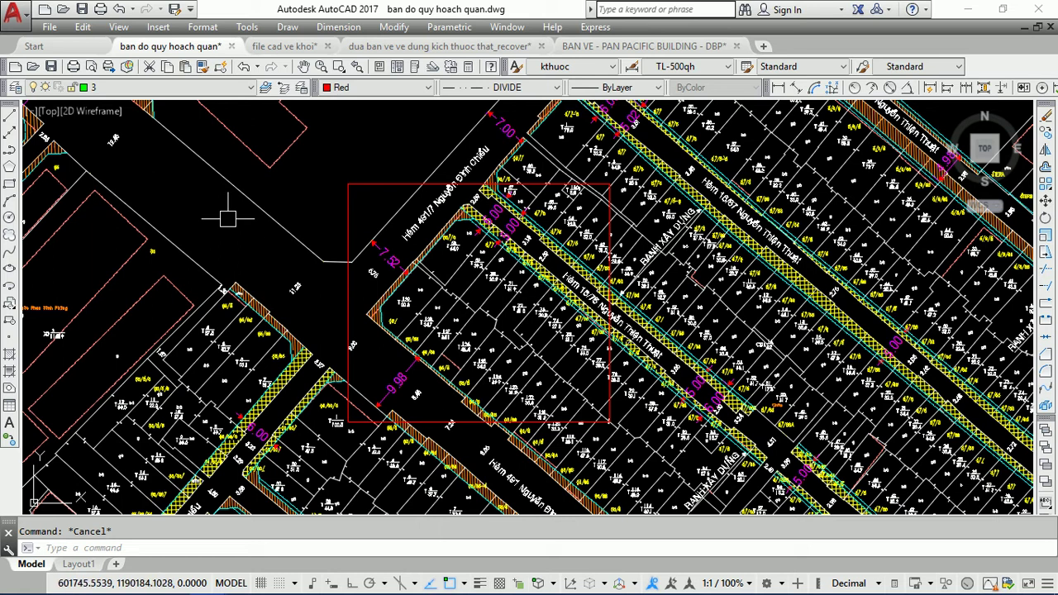
Step: Trace a six-point red polyline around the block of lots southeast of the rectangle
click(10, 149)
middle_drag(557, 450, 342, 225)
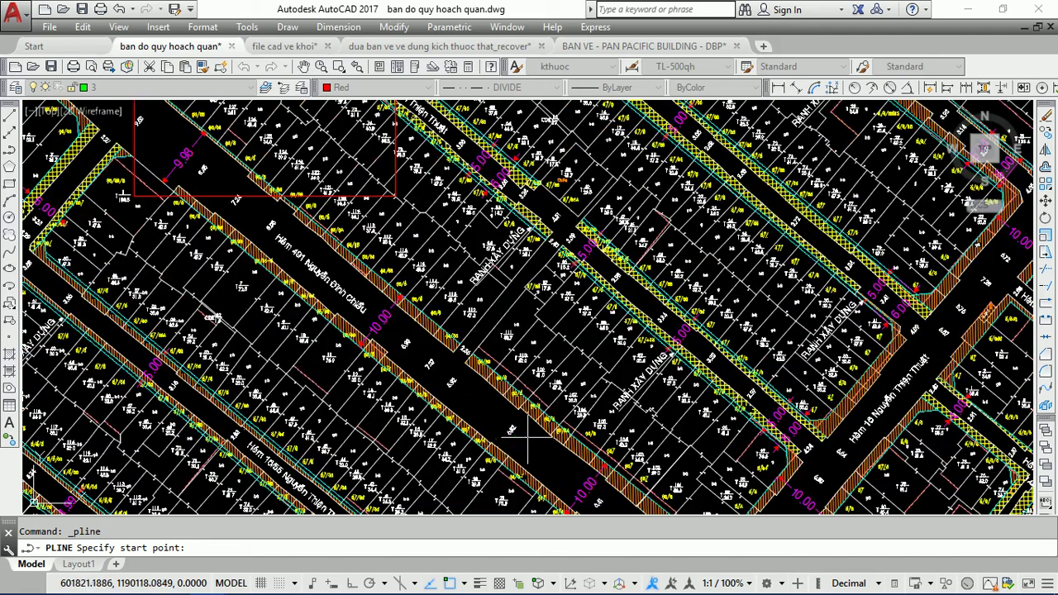
click(528, 439)
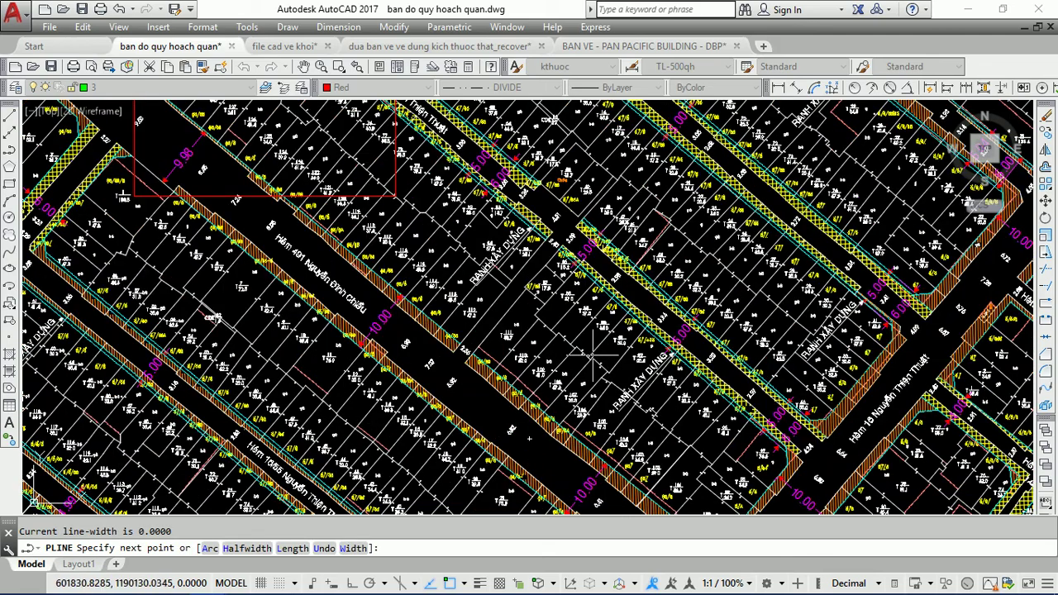
click(691, 245)
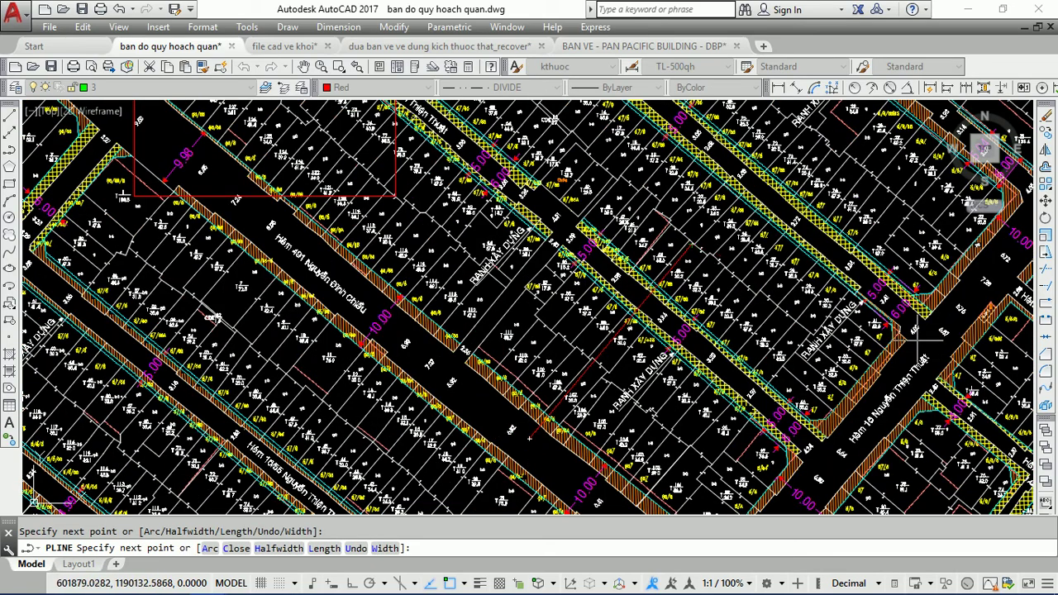
click(943, 333)
middle_drag(941, 364, 792, 232)
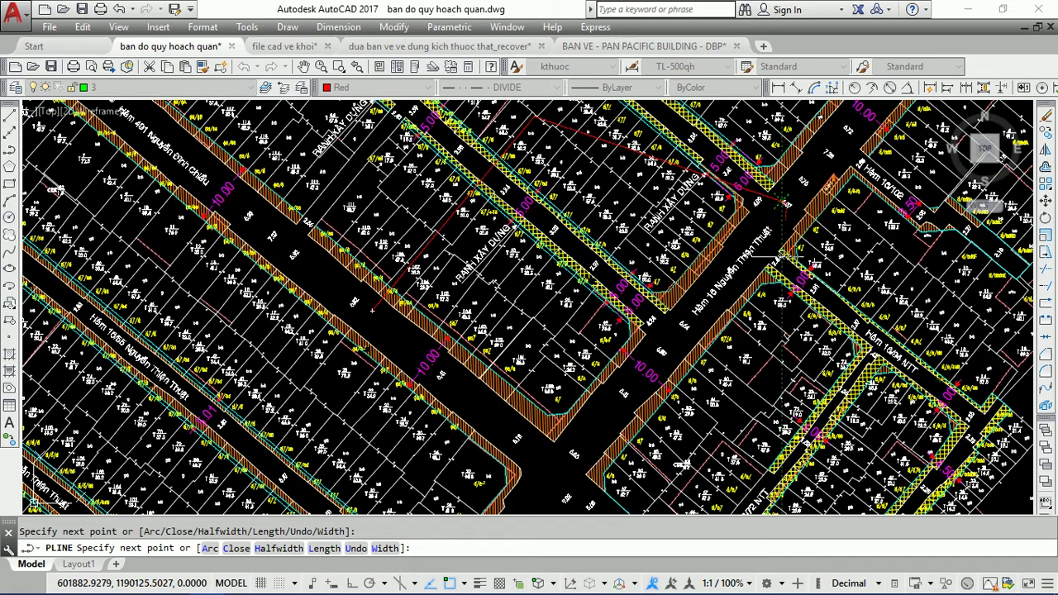
click(748, 434)
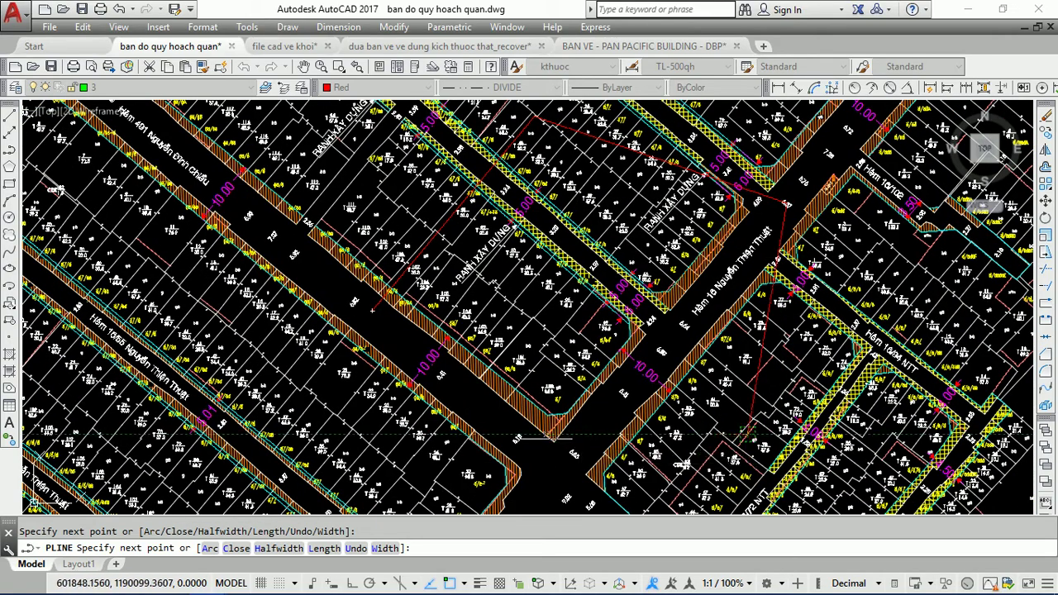
click(520, 434)
click(374, 308)
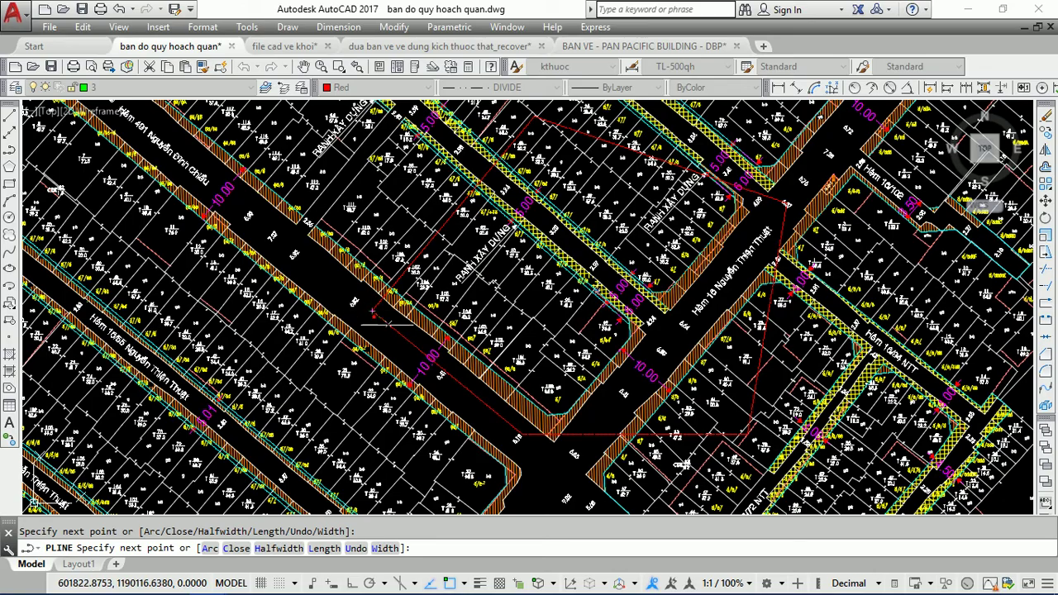
key(Return)
Step: Check the new red polyline outline, then start the CIRCLE command
click(466, 386)
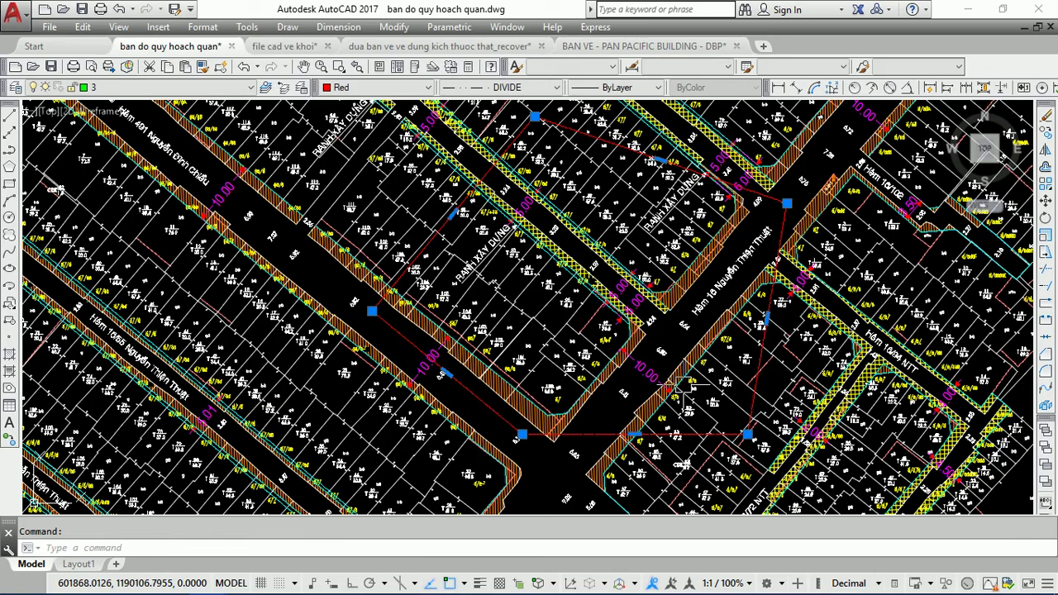
scroll(686, 386, down, 3)
scroll(508, 294, up, 2)
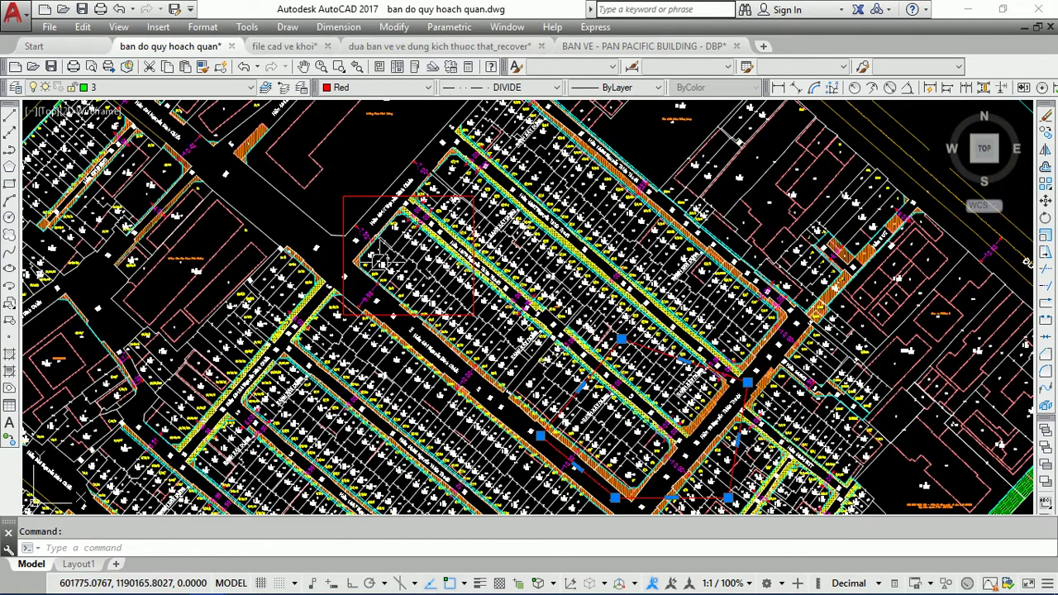
scroll(362, 240, up, 1)
scroll(428, 217, down, 3)
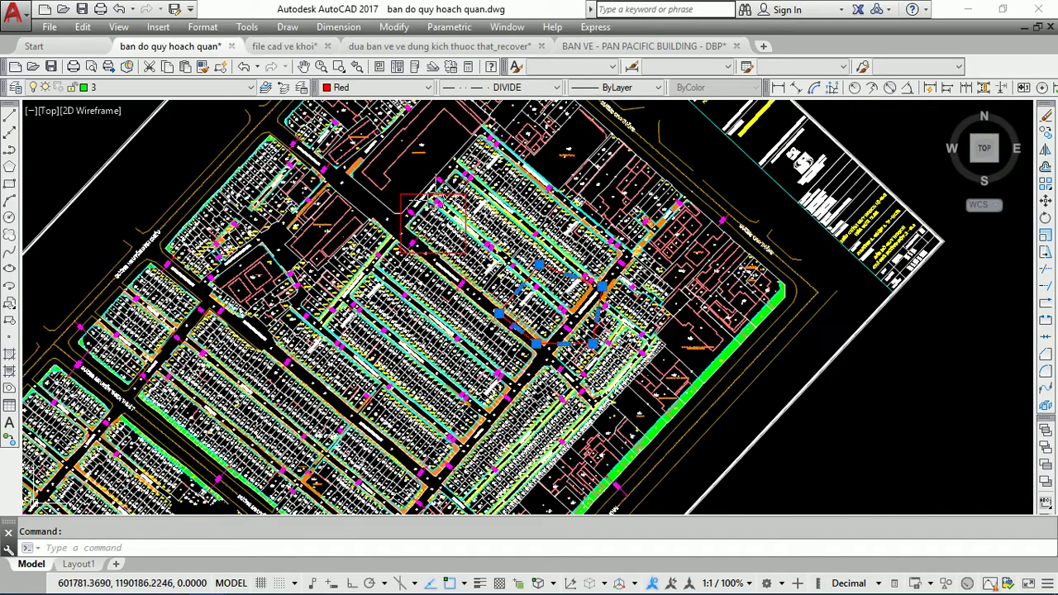
key(Escape)
text(c)
key(Return)
Step: Place the circle's centre on the lots beside Hẻm 16/47, viewing it alongside the rectangle
scroll(403, 331, up, 2)
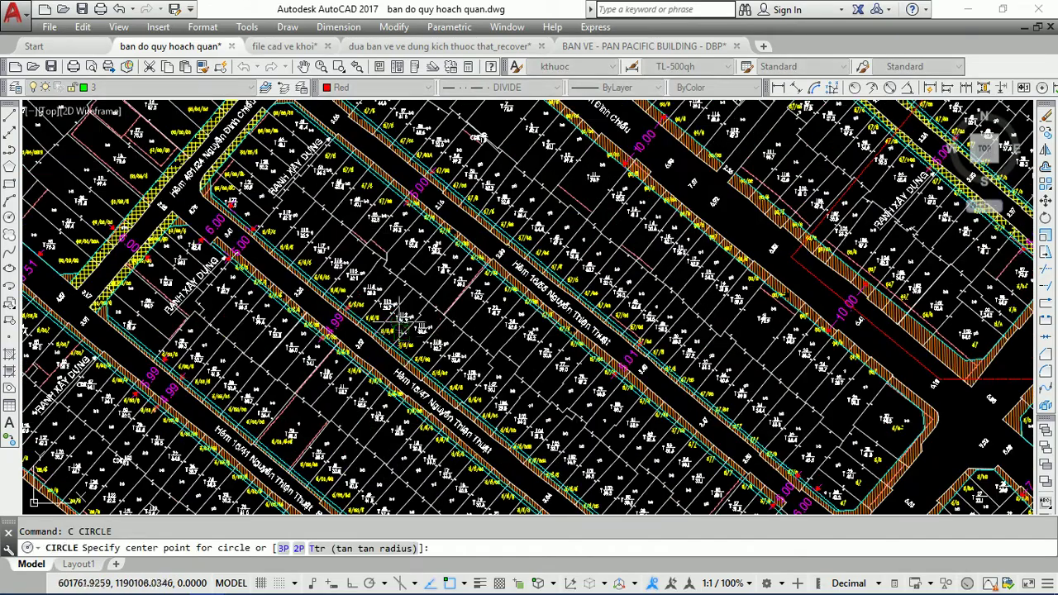
click(397, 324)
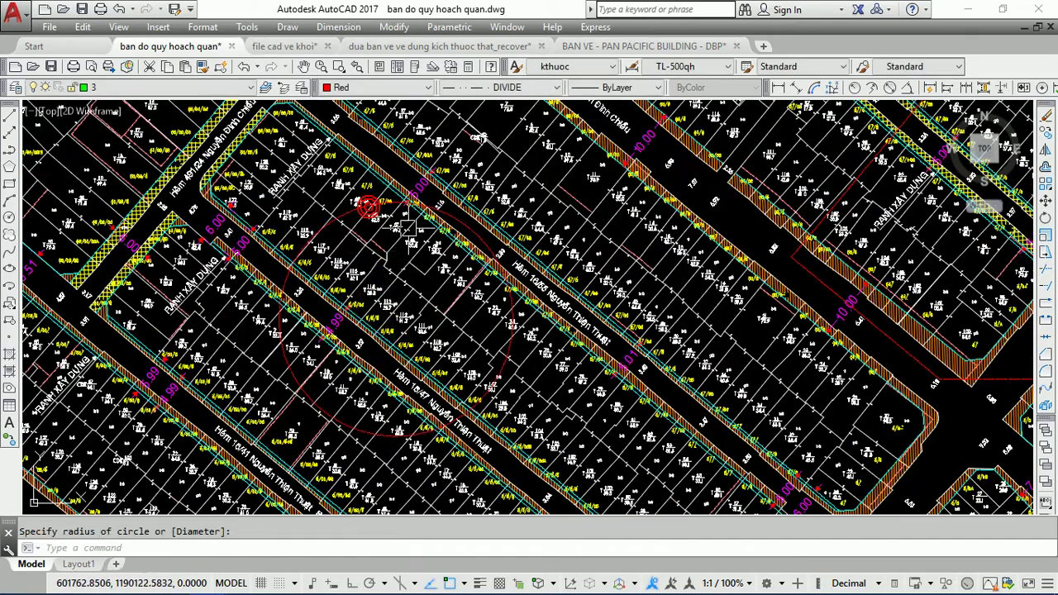
scroll(456, 220, up, 3)
mouse_move(461, 224)
middle_down()
mouse_move(498, 145)
mouse_move(541, 144)
middle_up()
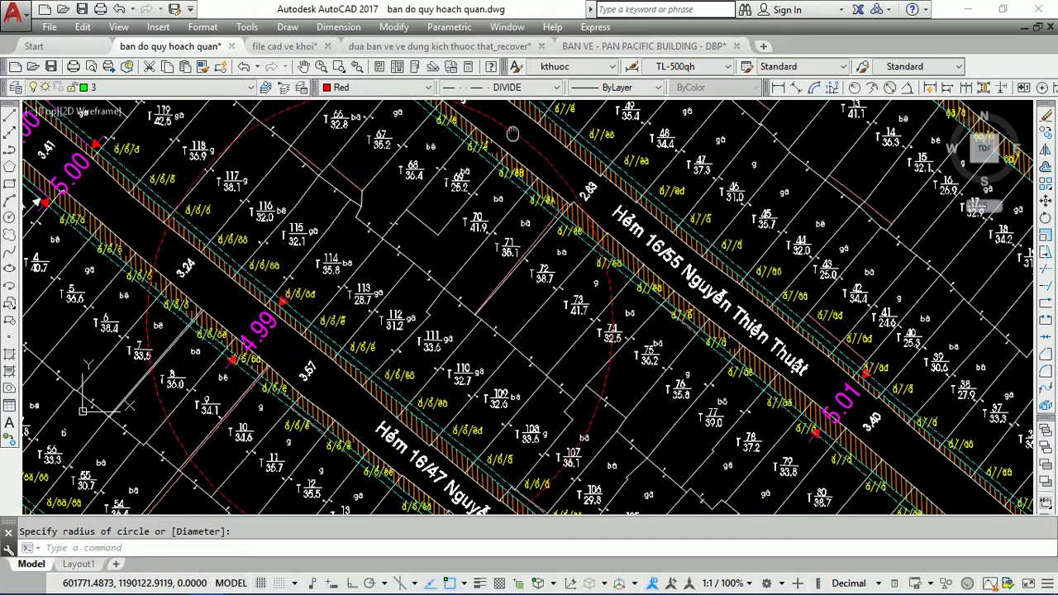
scroll(541, 145, down, 3)
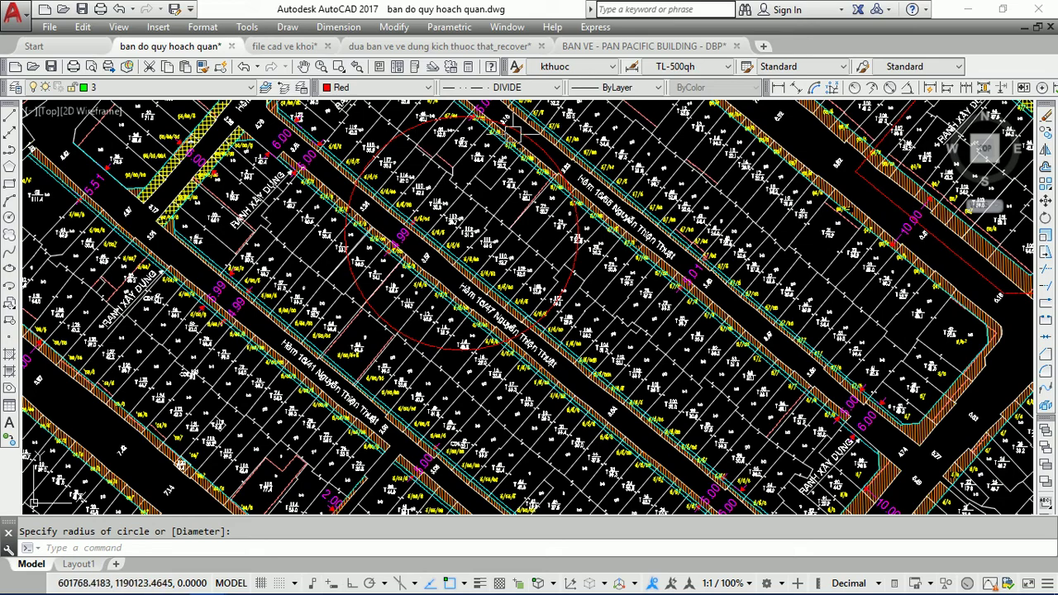
middle_drag(549, 251, 550, 343)
scroll(550, 343, down, 3)
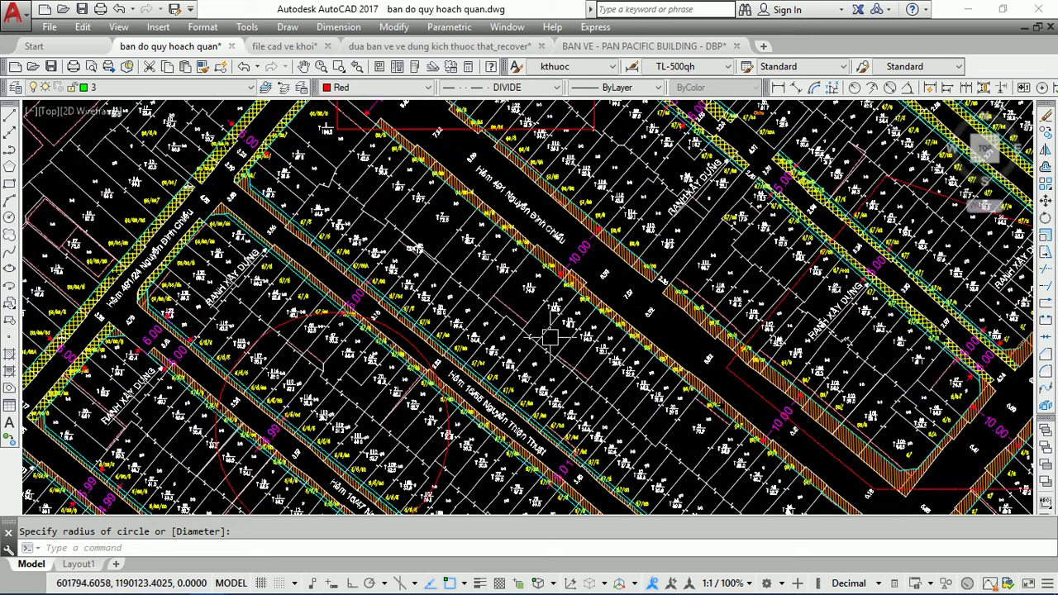
middle_drag(534, 233, 491, 288)
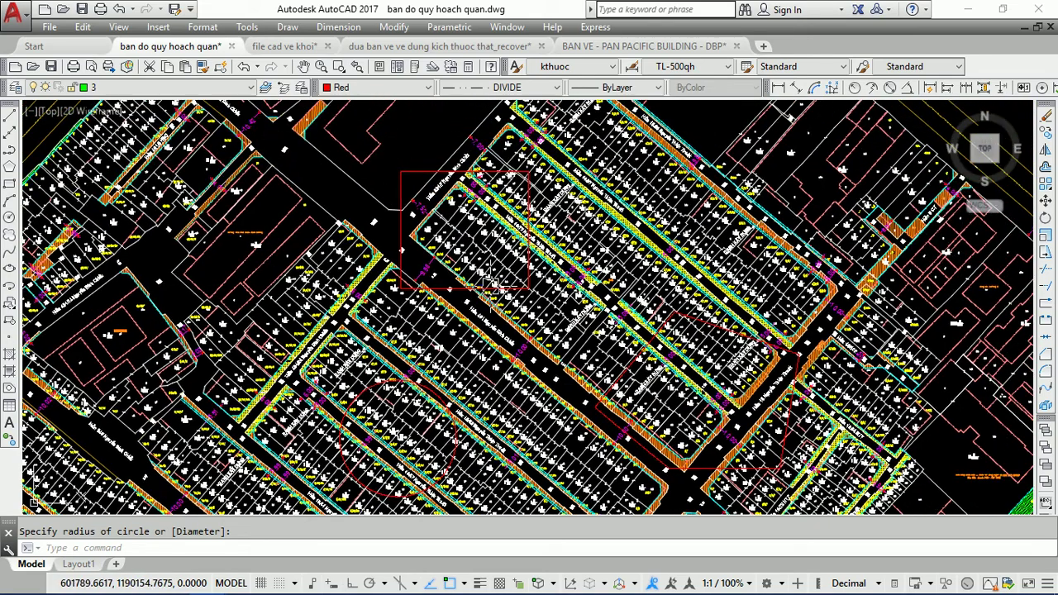
Step: Launch the Express Tools EXTRIM extended trim command
scroll(458, 166, up, 3)
text(EX)
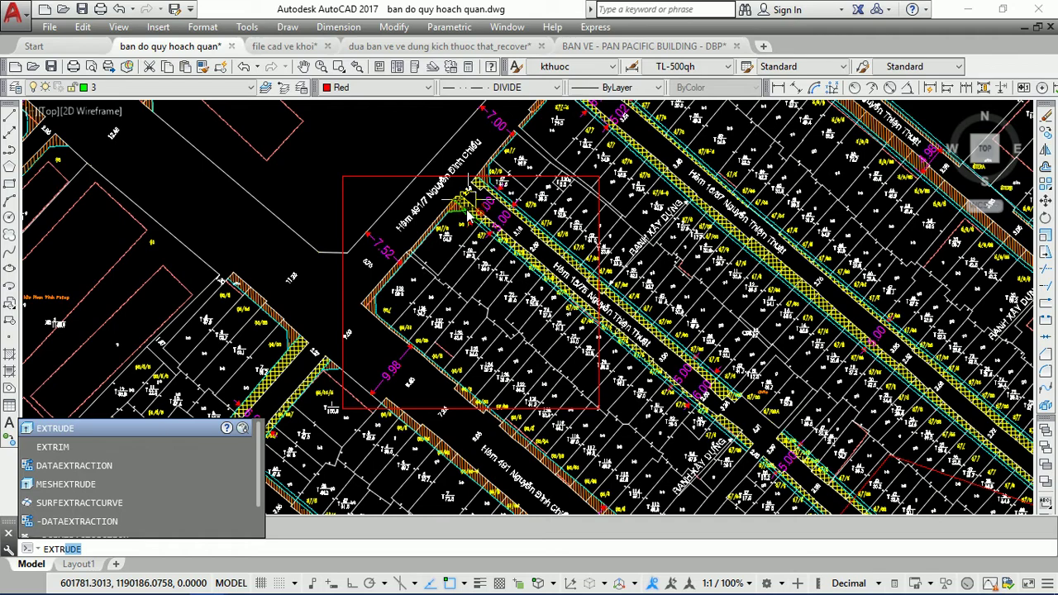
text(i)
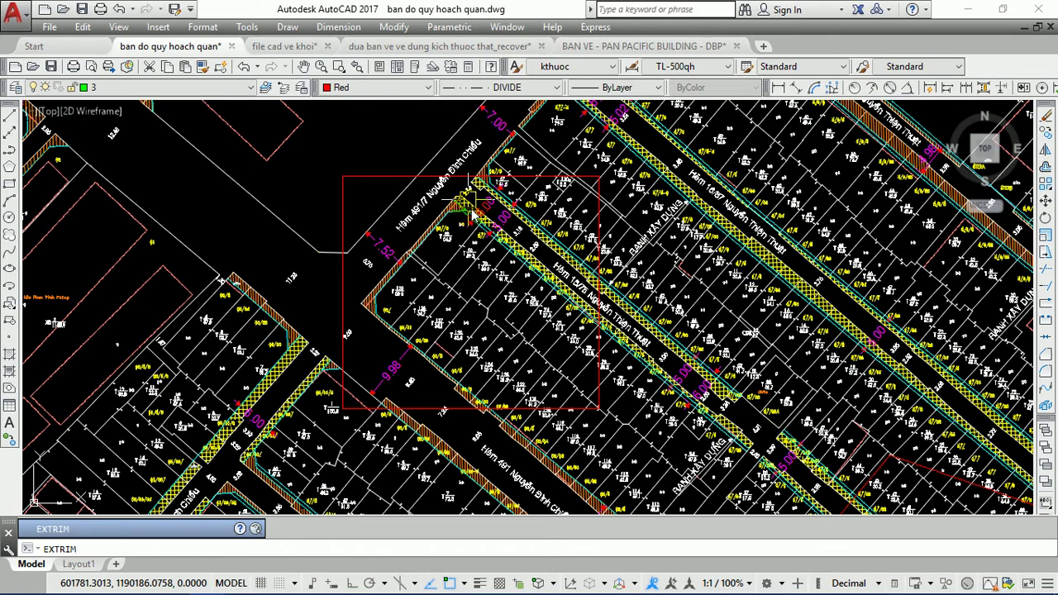
key(Return)
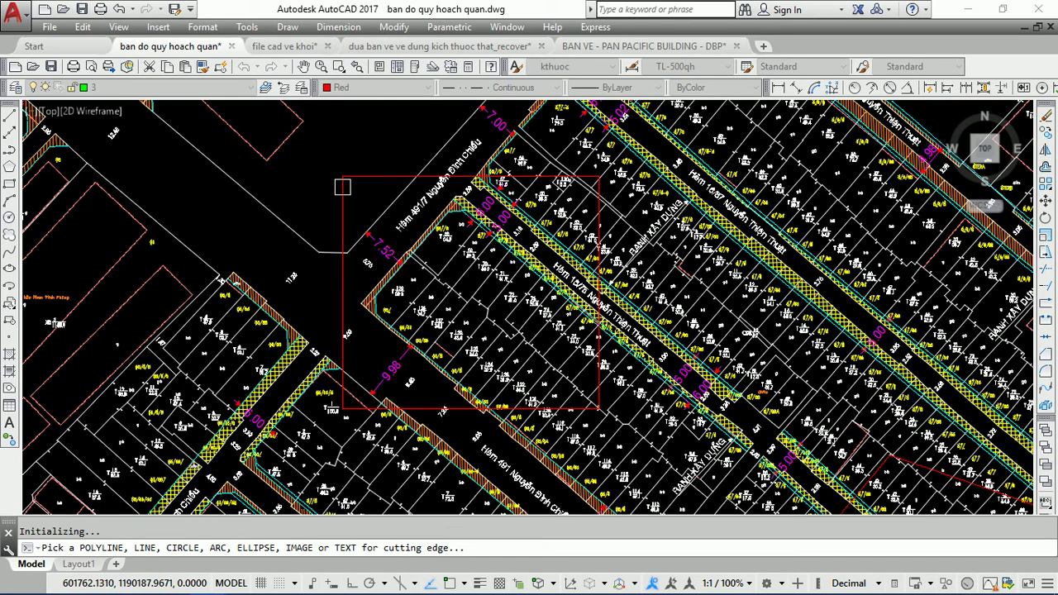
Step: Pick the red rectangle as the EXTRIM cutting edge
click(342, 195)
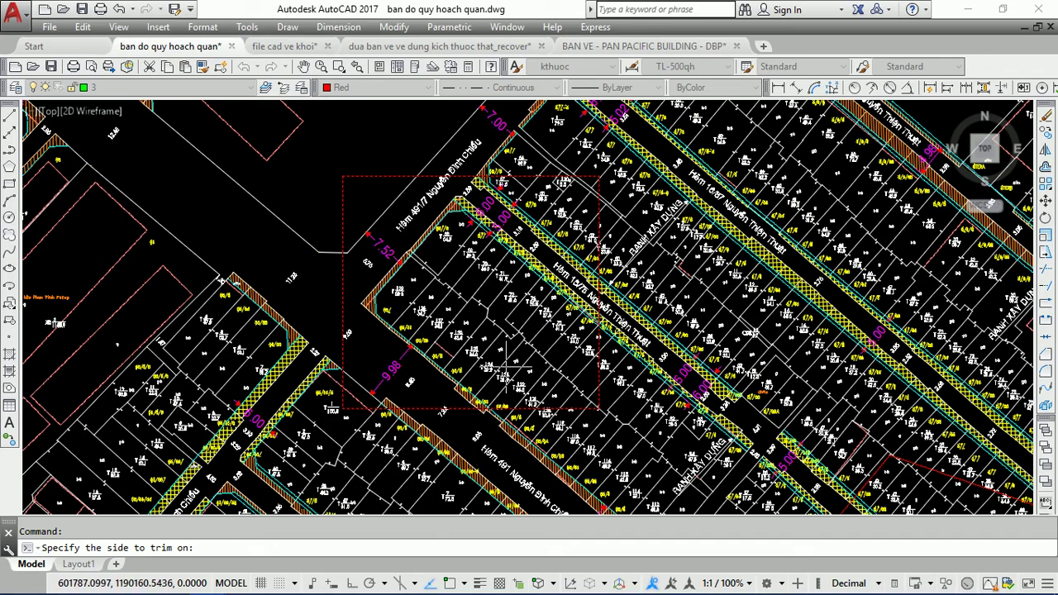
scroll(492, 195, up, 6)
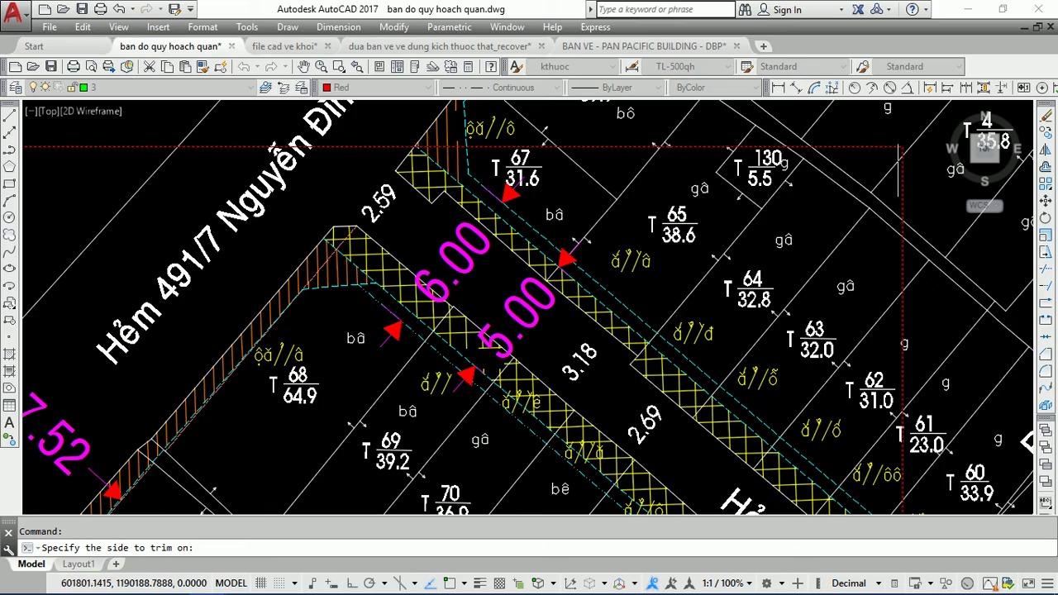
scroll(897, 161, down, 3)
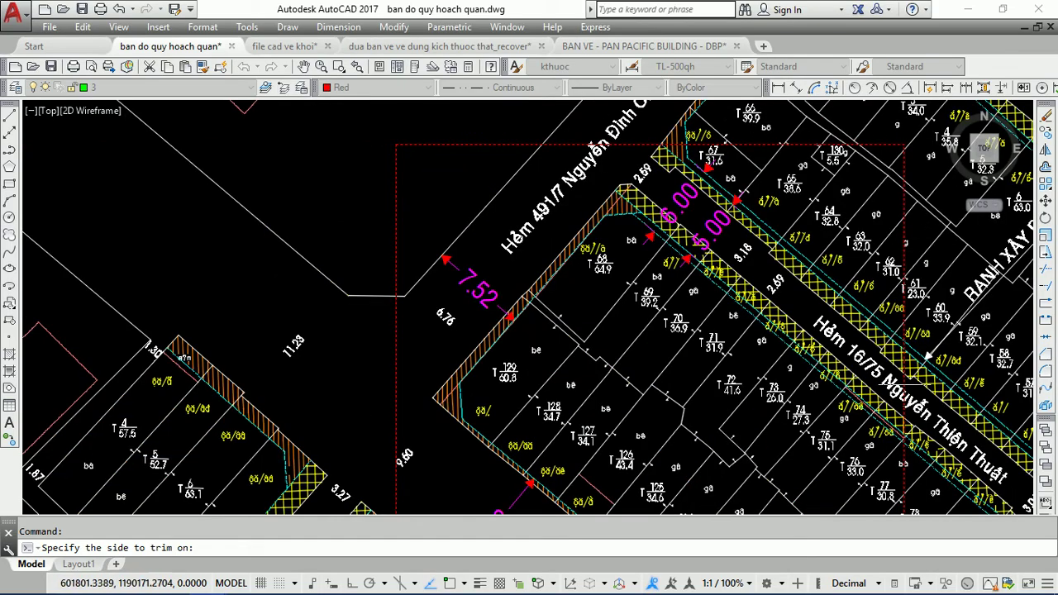
middle_drag(910, 383, 860, 158)
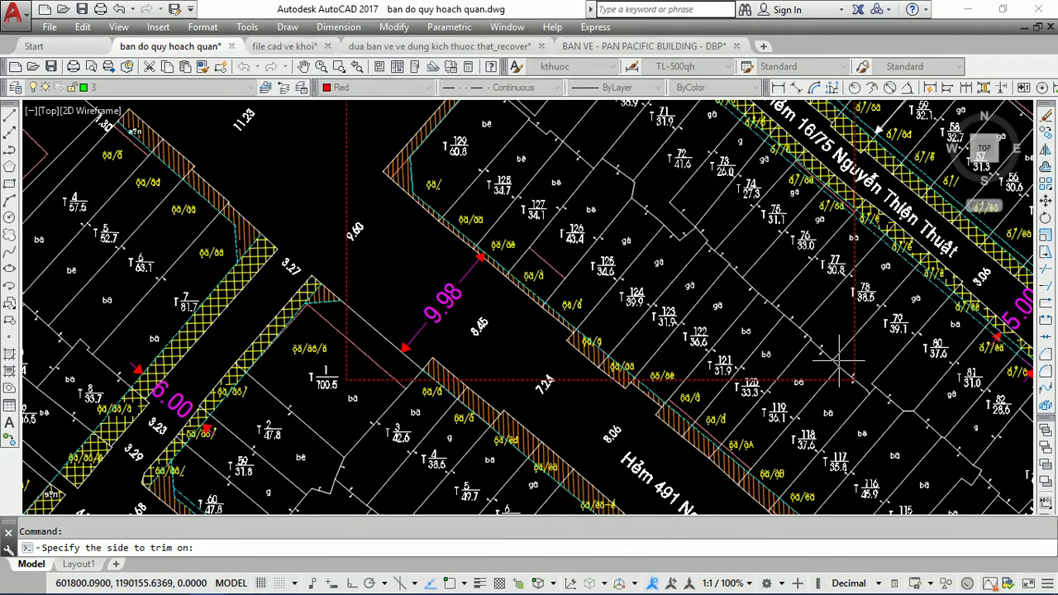
scroll(521, 256, down, 2)
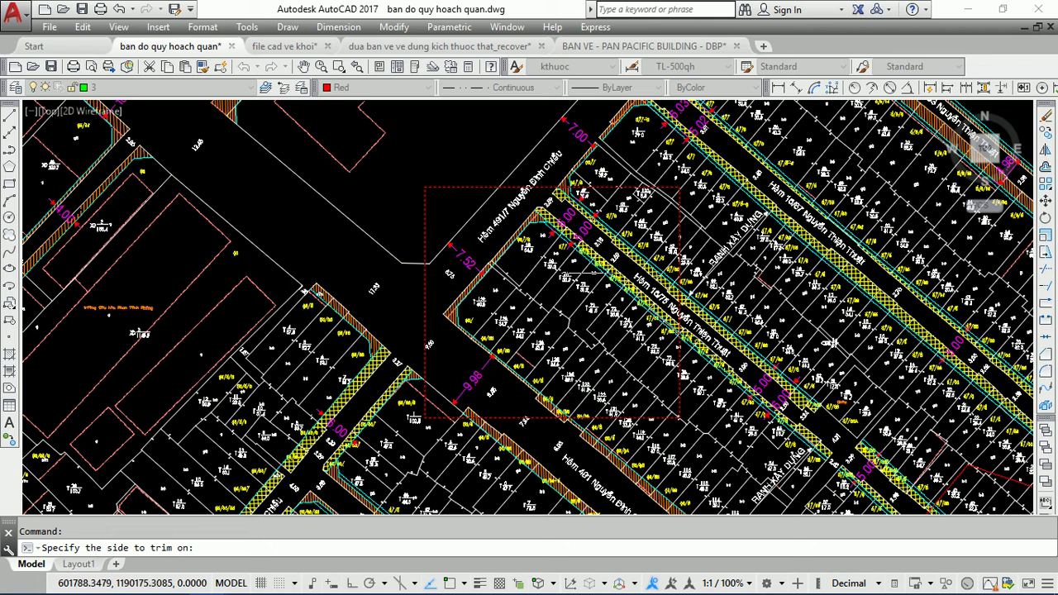
scroll(405, 264, down, 5)
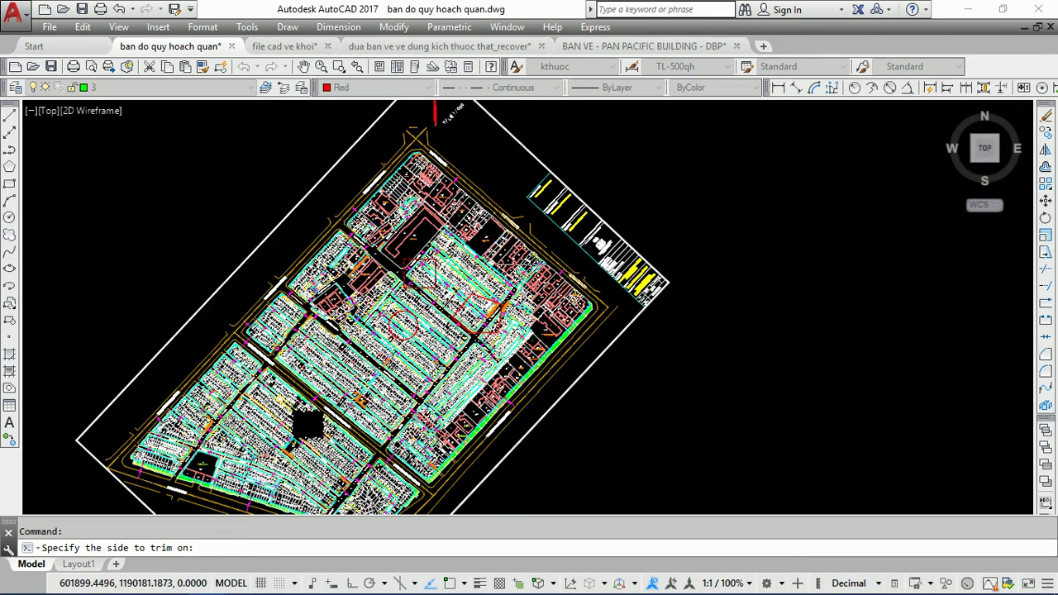
scroll(409, 261, up, 2)
scroll(408, 258, up, 3)
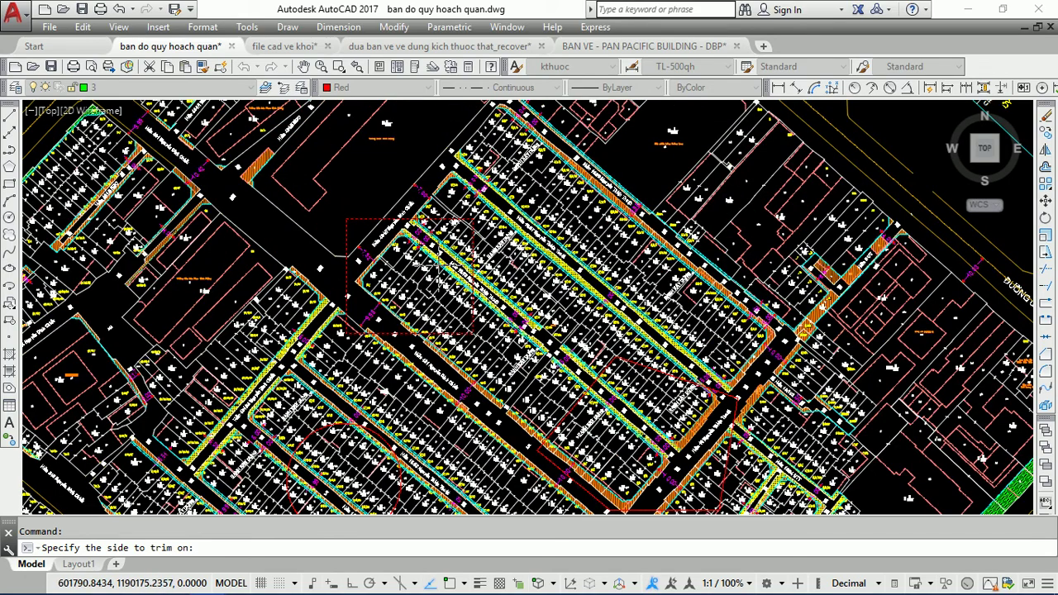
scroll(375, 250, up, 1)
scroll(376, 250, up, 1)
scroll(376, 251, up, 1)
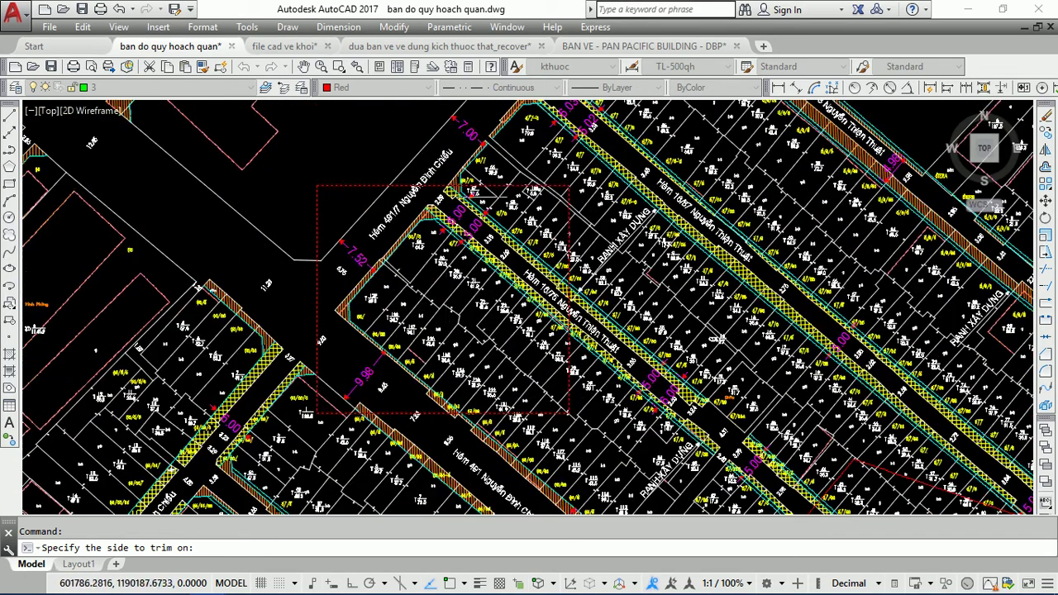
scroll(409, 179, up, 3)
scroll(417, 236, down, 1)
scroll(417, 236, down, 1)
scroll(417, 236, down, 1)
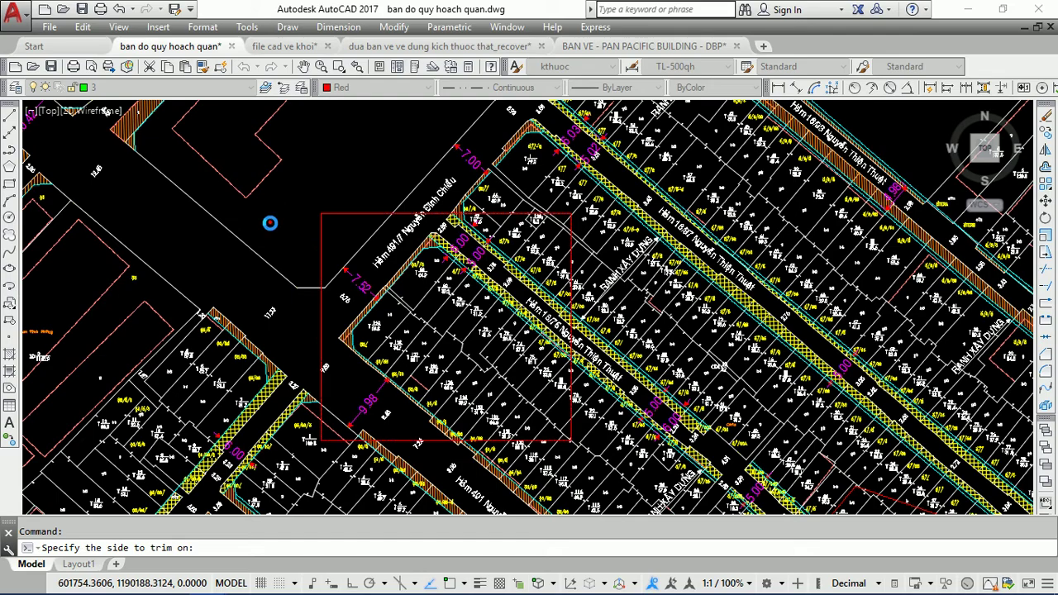
scroll(270, 224, up, 2)
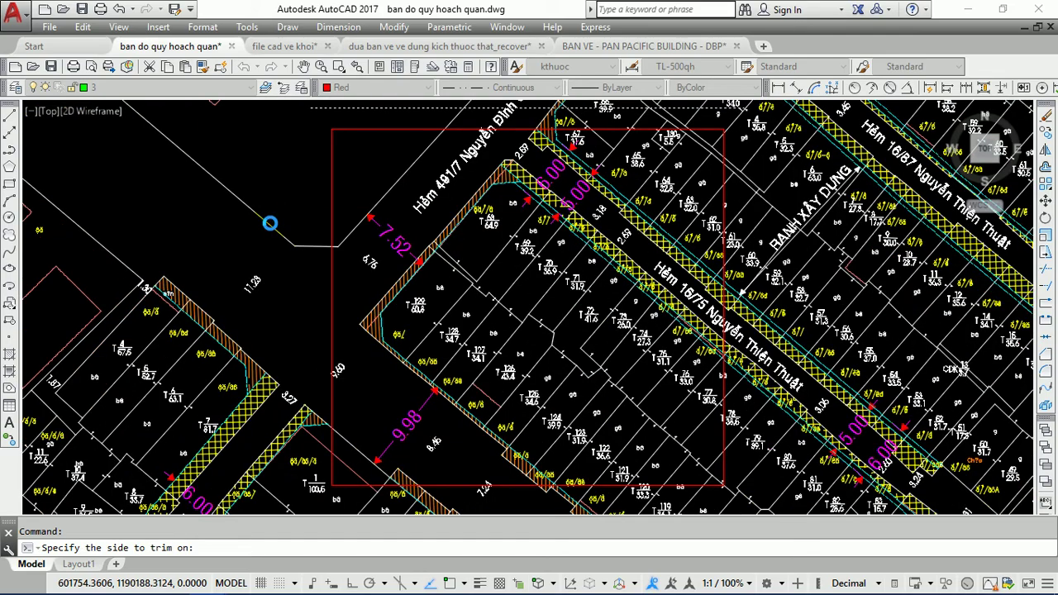
scroll(270, 223, down, 2)
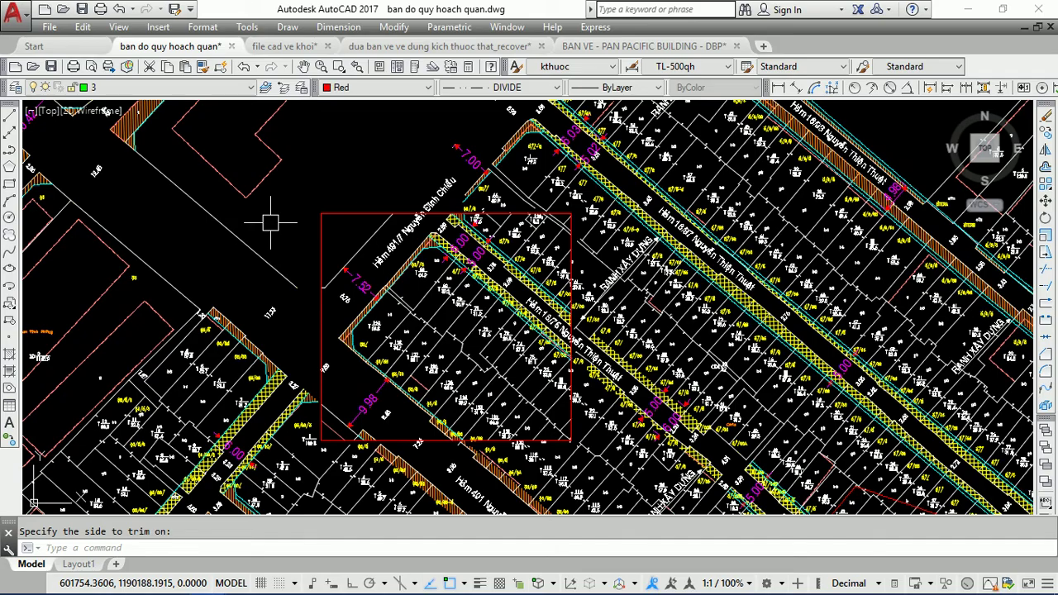
scroll(442, 210, up, 3)
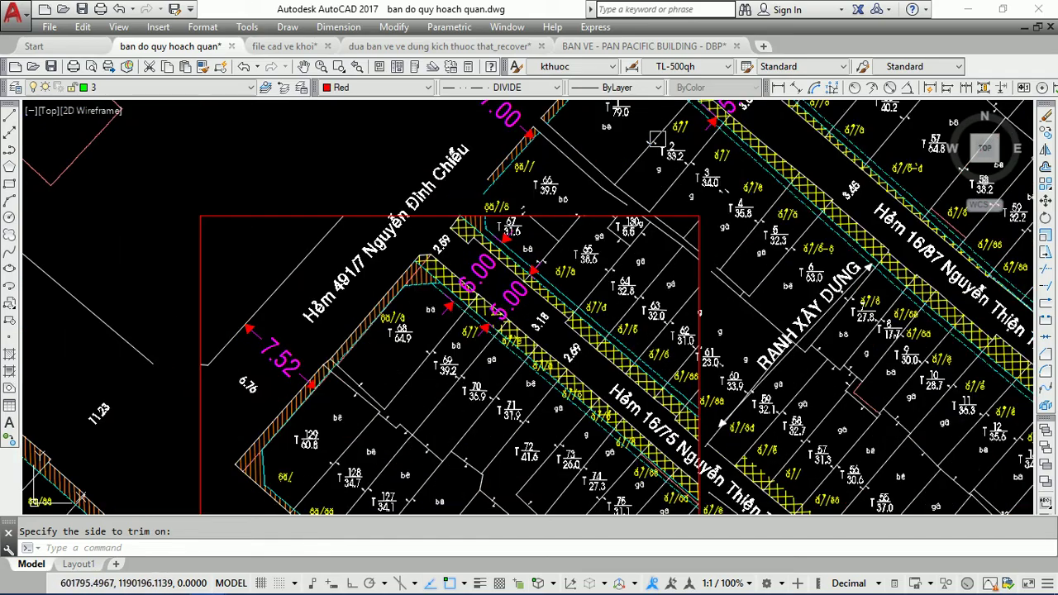
scroll(739, 227, down, 6)
scroll(715, 225, up, 6)
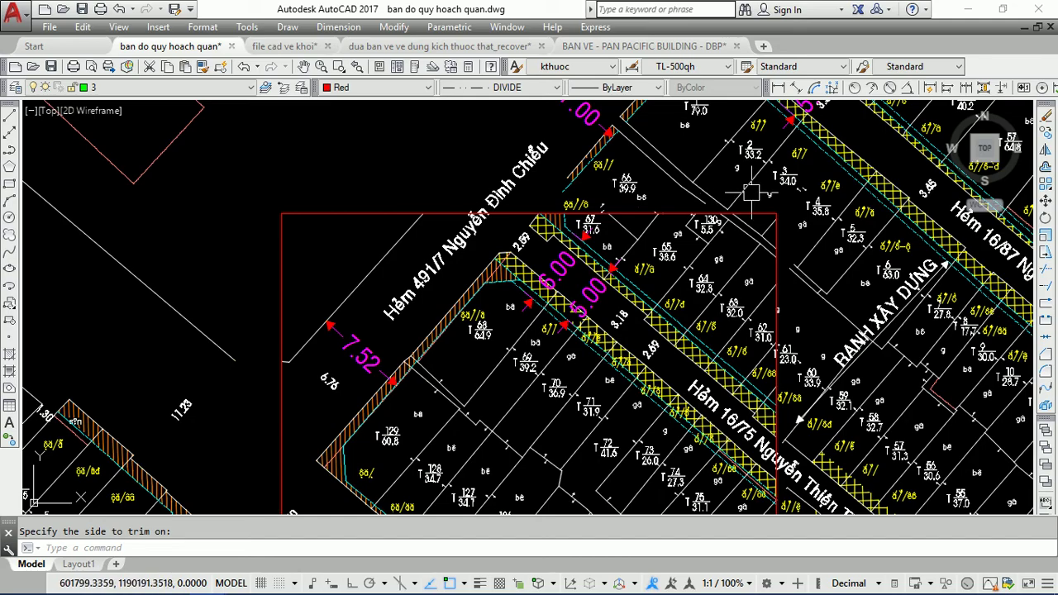
scroll(714, 208, up, 3)
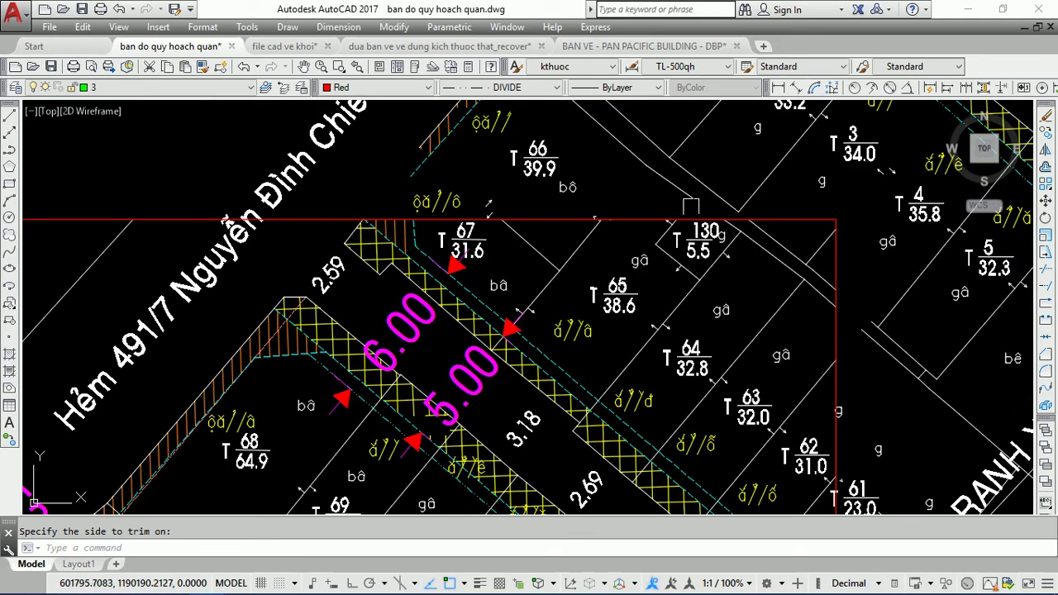
scroll(830, 240, down, 3)
middle_drag(834, 388, 799, 209)
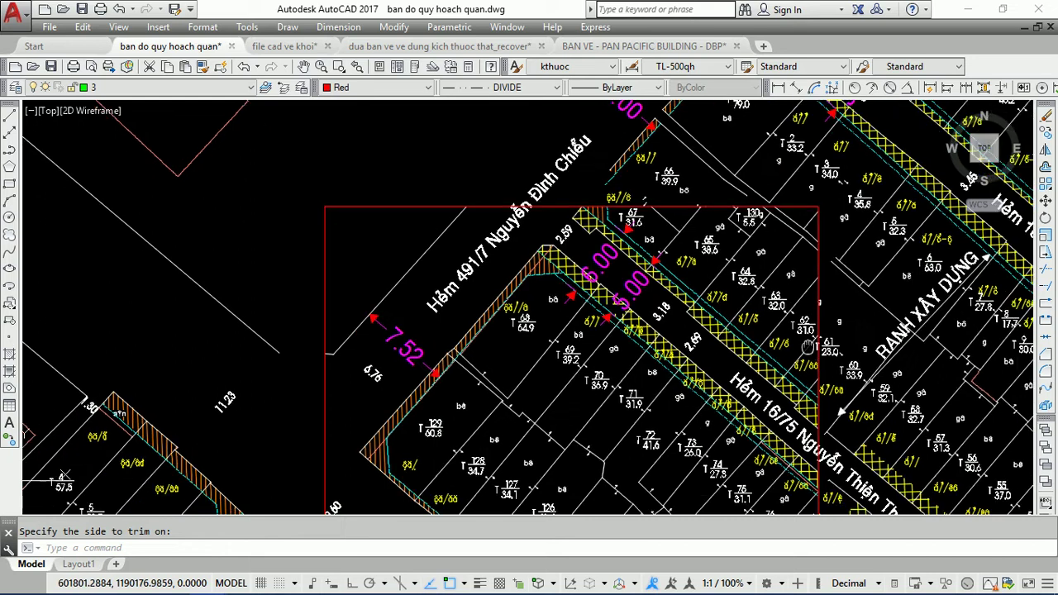
middle_drag(781, 464, 783, 399)
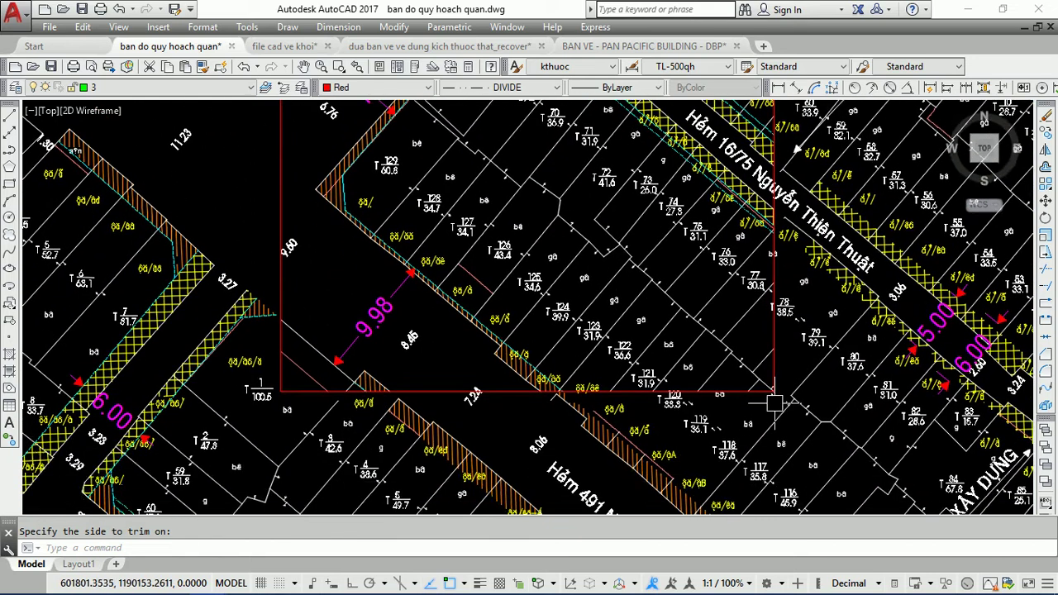
scroll(785, 393, up, 3)
middle_drag(320, 387, 736, 374)
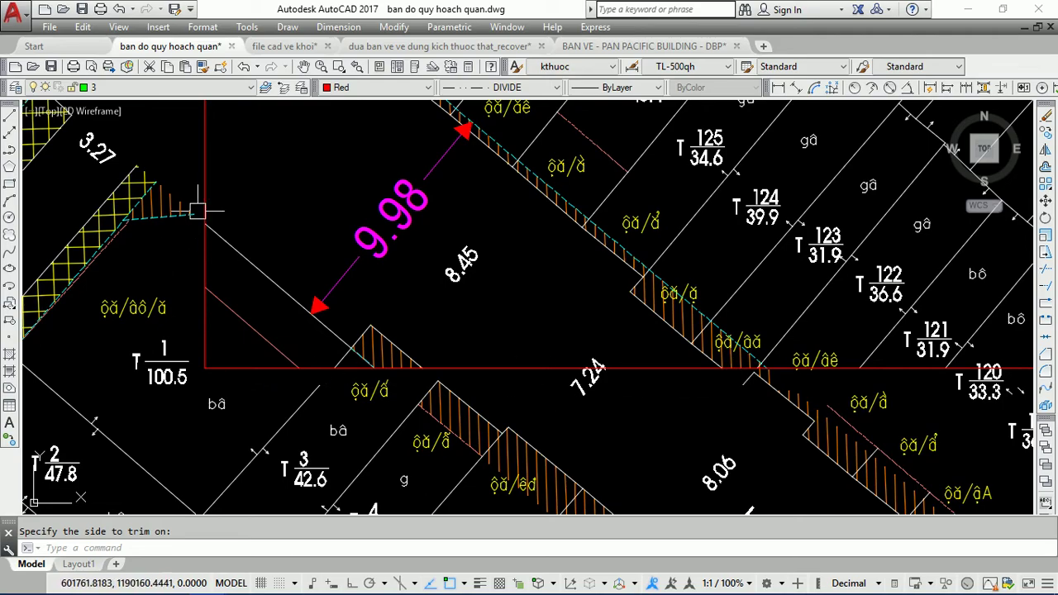
middle_drag(197, 211, 195, 368)
scroll(175, 223, down, 2)
middle_drag(244, 228, 257, 365)
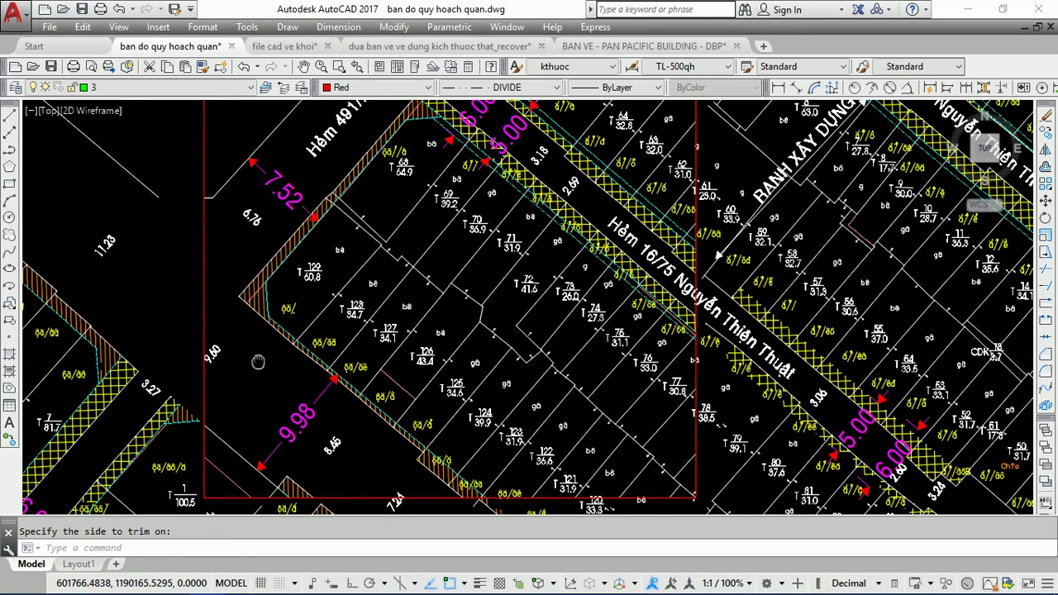
middle_drag(252, 231, 257, 368)
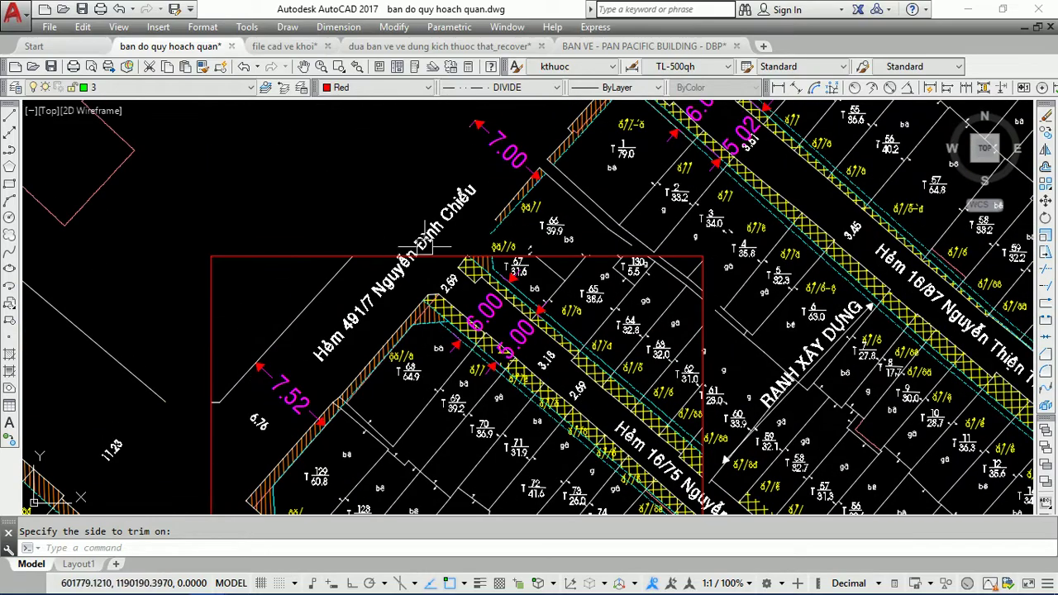
middle_drag(304, 283, 267, 172)
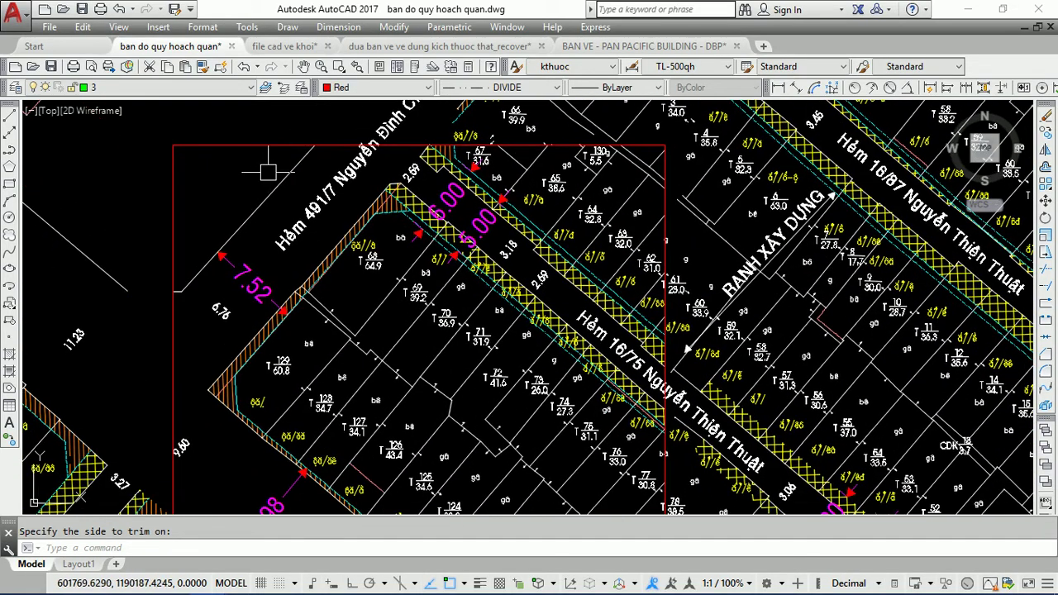
scroll(398, 161, down, 3)
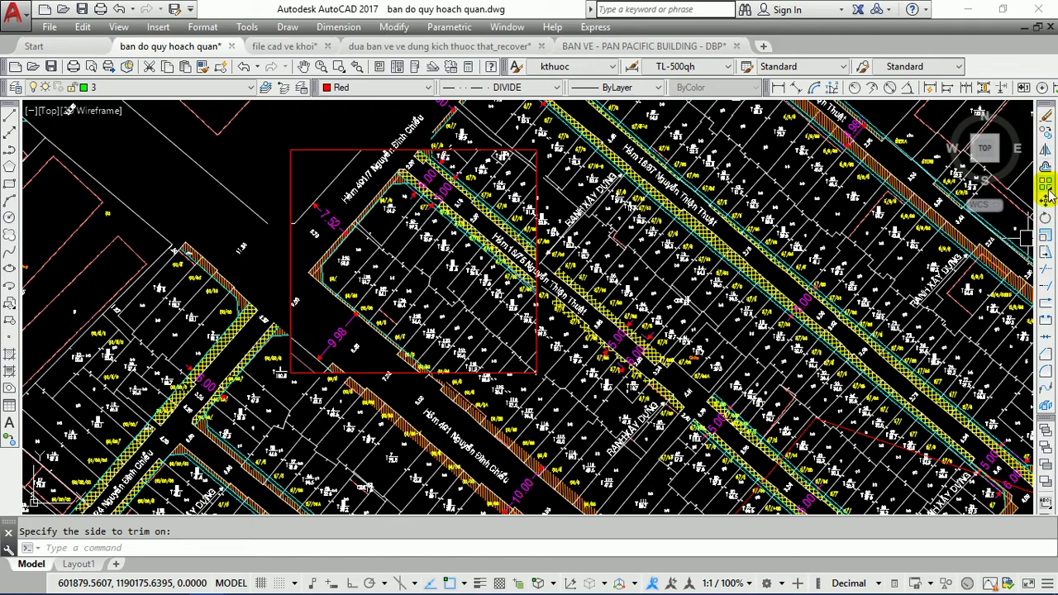
Step: Start moving the red-framed block with a window selection, then cancel and restart the move
click(1046, 201)
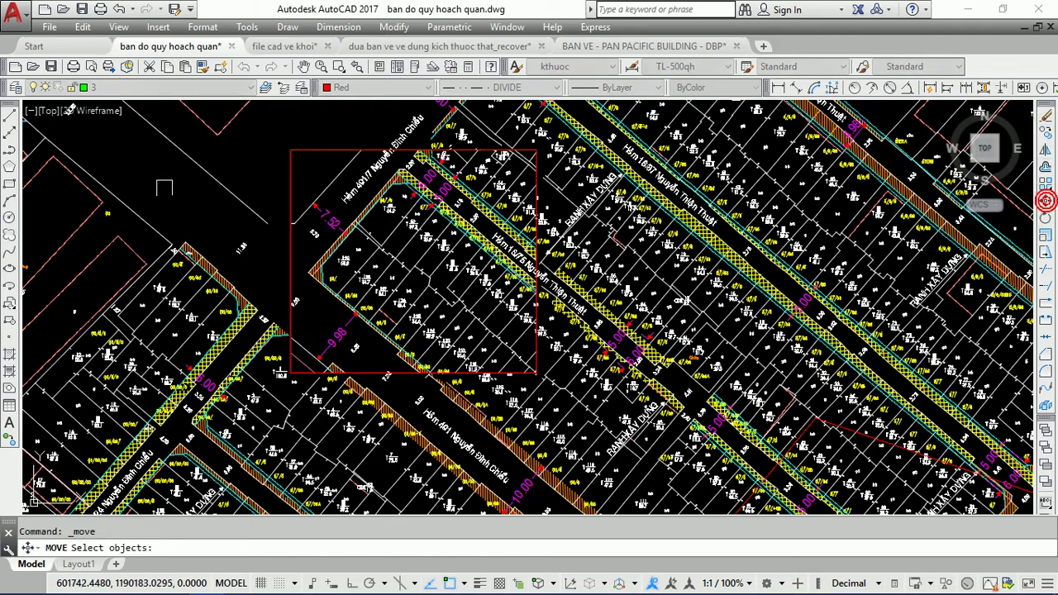
click(279, 144)
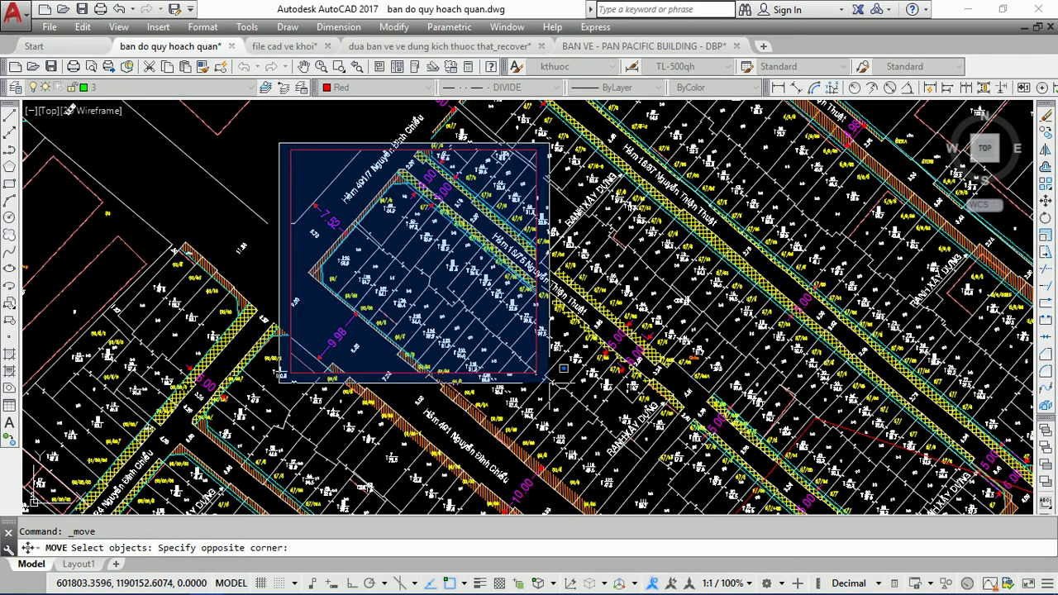
click(562, 368)
key(Return)
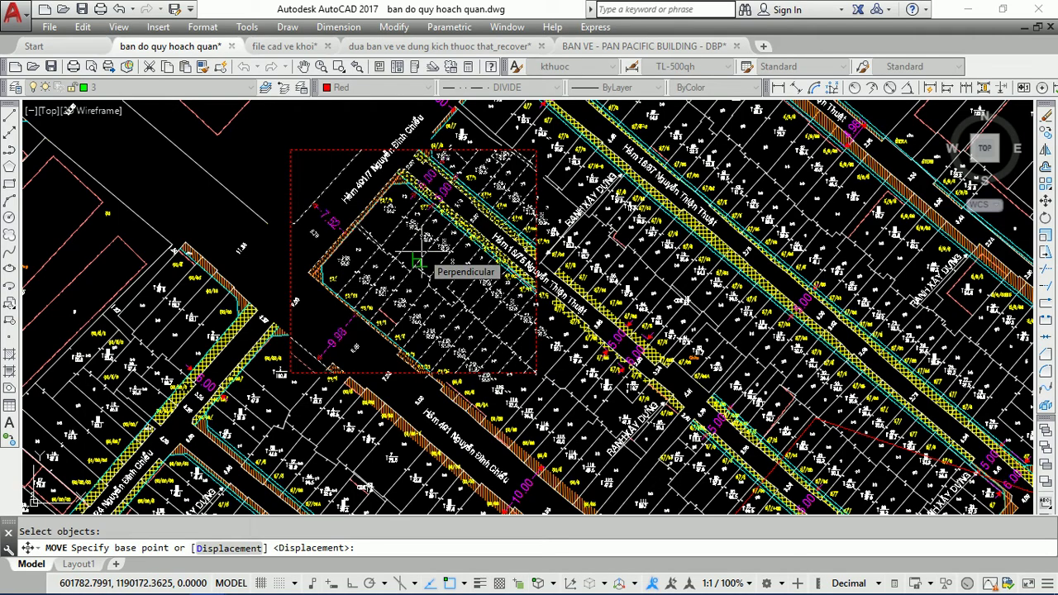
key(Escape)
key(space)
Step: Move the red-framed block and its street label into open space upper right of the plan
click(265, 126)
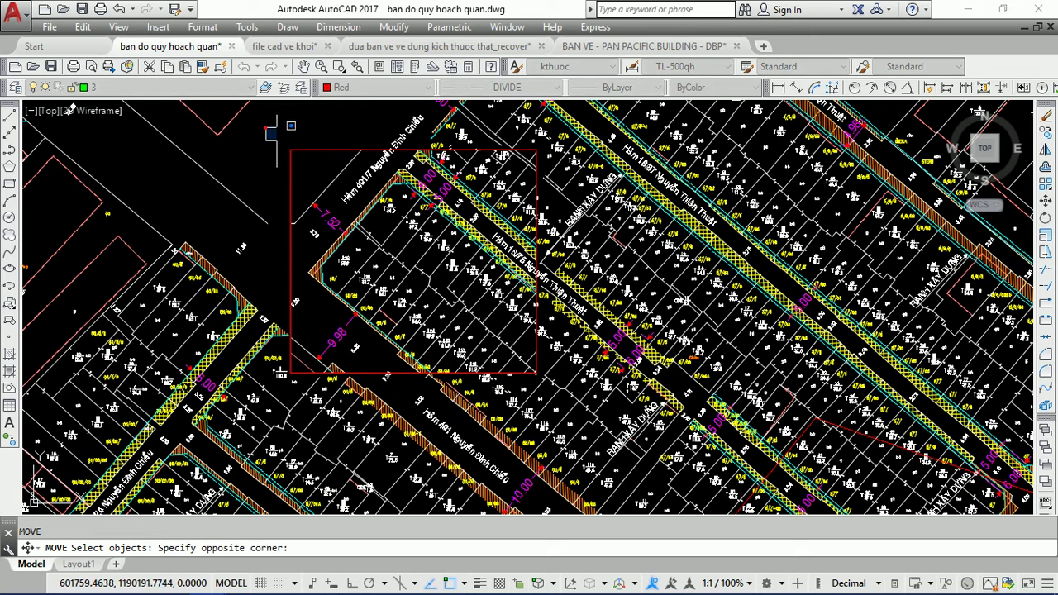
click(567, 402)
click(400, 126)
key(Return)
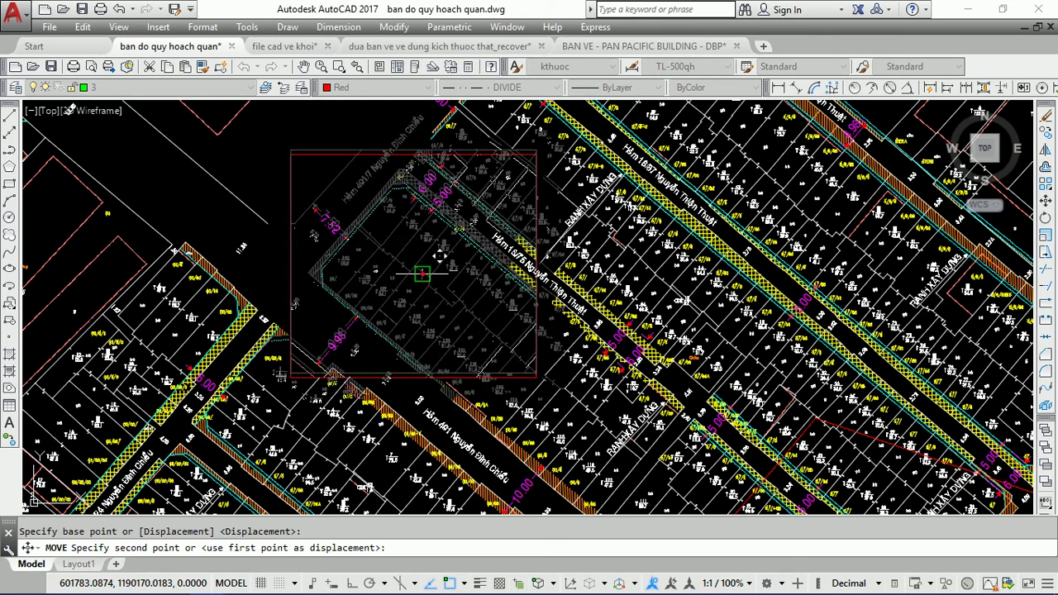
click(422, 274)
scroll(422, 273, down, 2)
scroll(423, 273, down, 3)
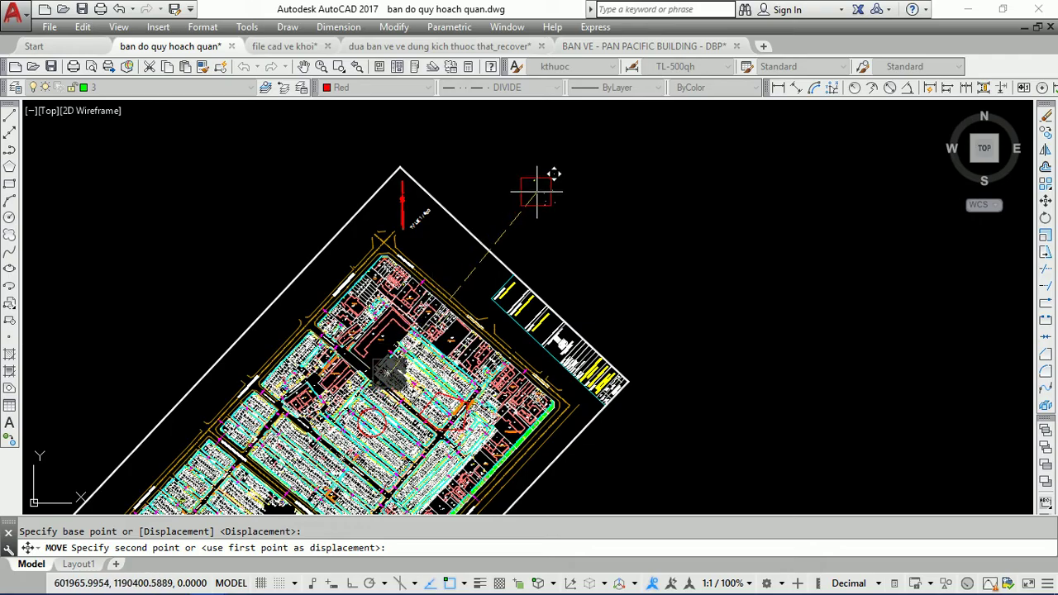
click(598, 213)
scroll(612, 211, up, 5)
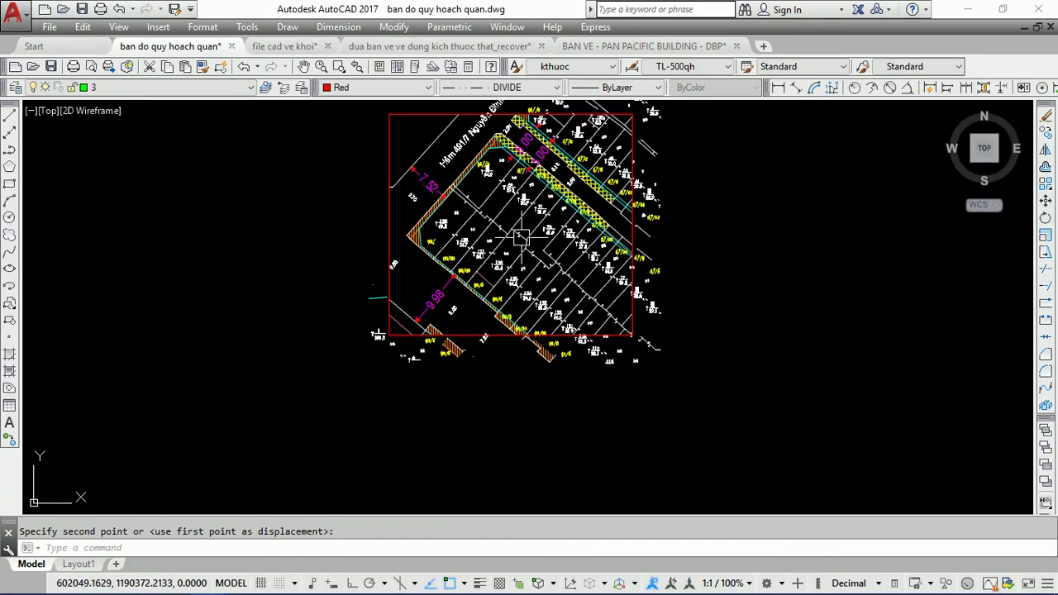
Step: Move the street name text further down-left beside the moved block
middle_drag(521, 235, 501, 297)
scroll(551, 179, up, 3)
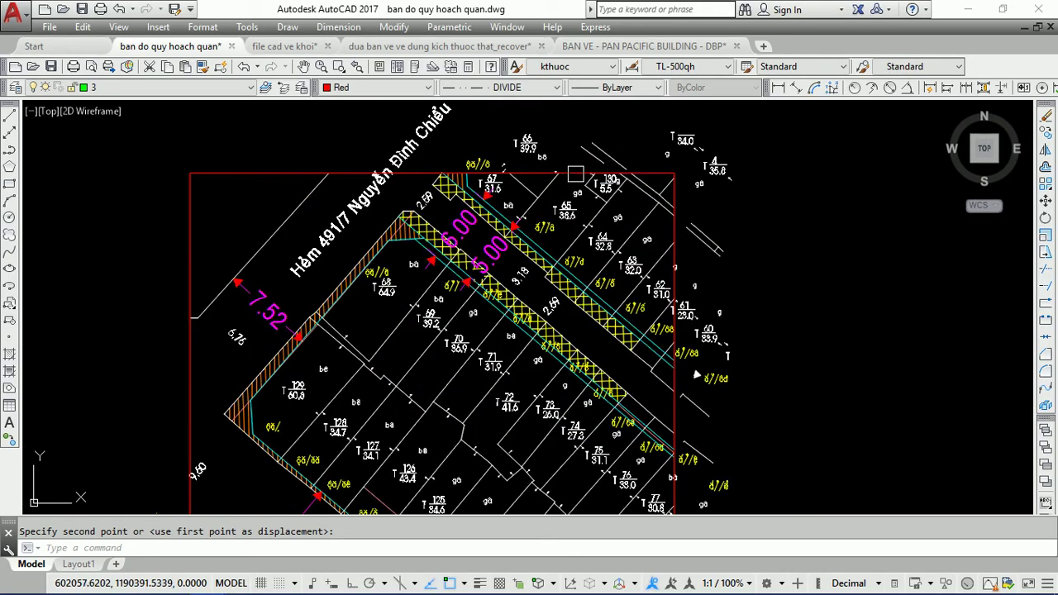
middle_drag(615, 149, 595, 226)
click(389, 240)
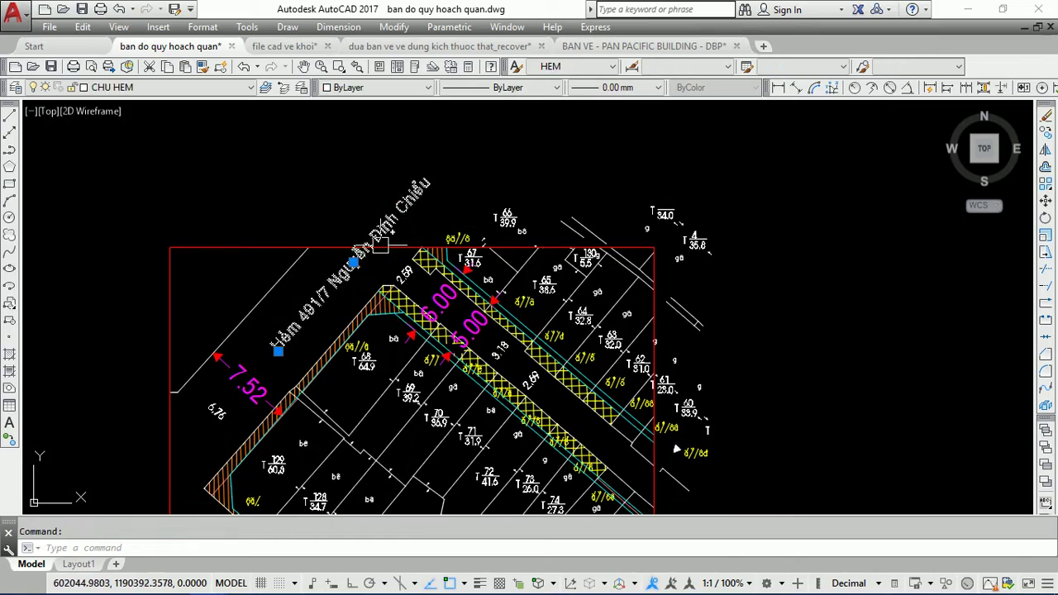
text(m)
key(Return)
click(218, 216)
click(147, 295)
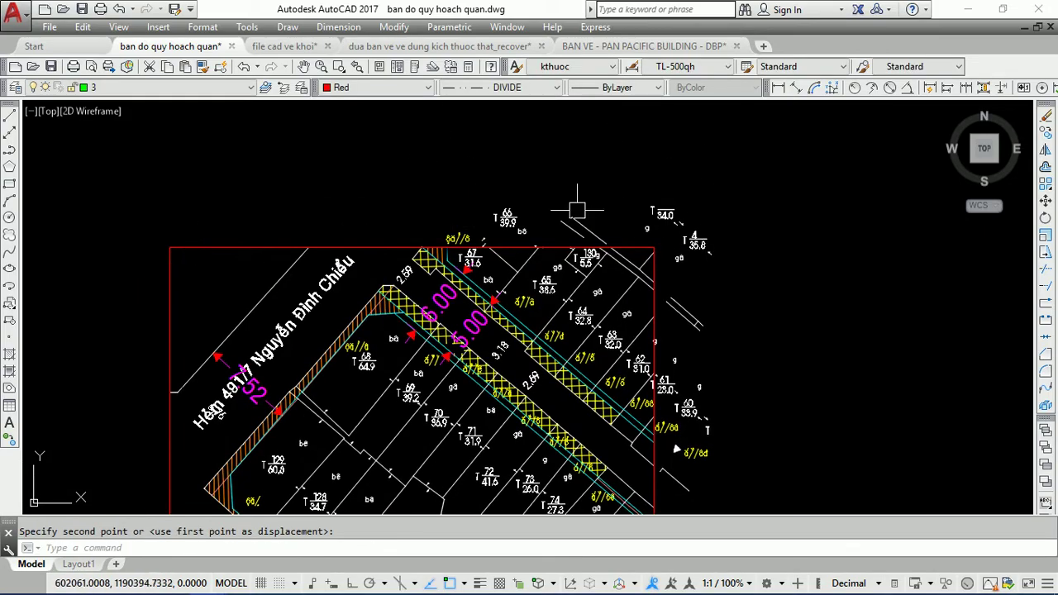
Step: Delete the labels sitting above the red frame
scroll(470, 200, up, 3)
click(312, 137)
middle_drag(923, 265, 836, 281)
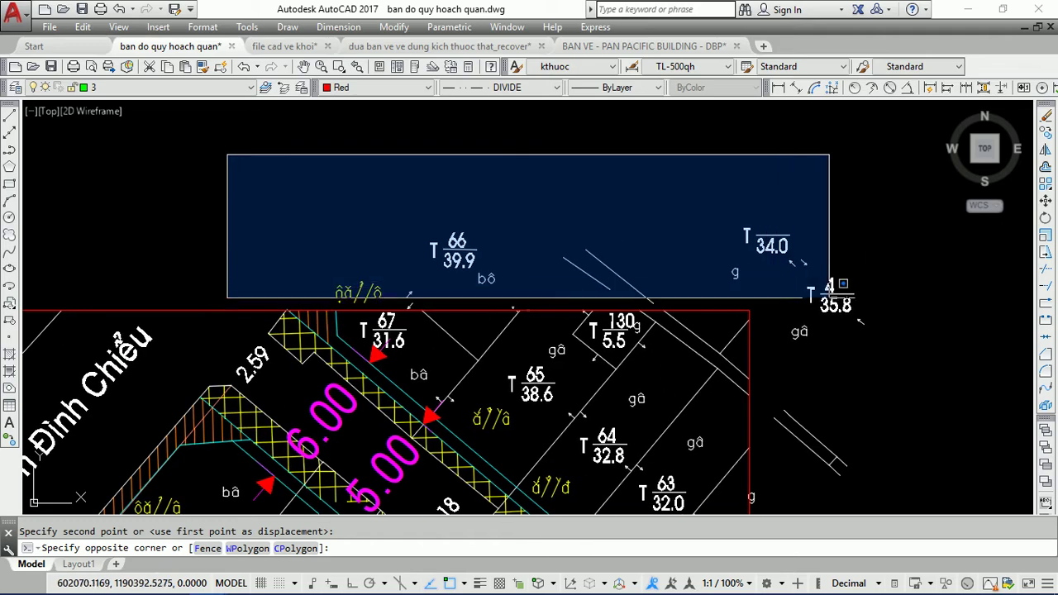
click(844, 305)
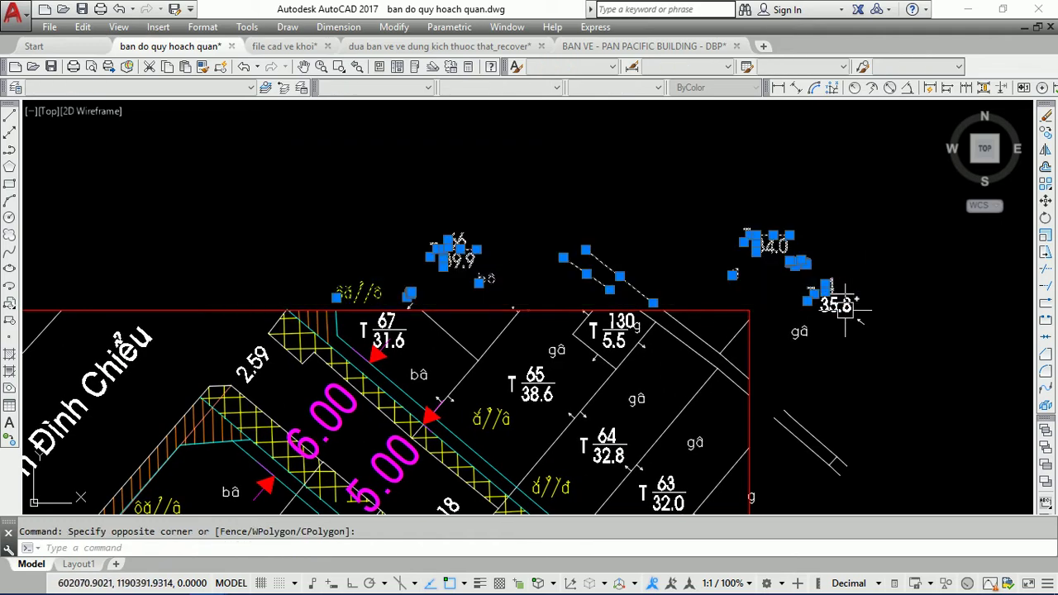
key(Delete)
Step: Erase the stray objects and leftovers to the right of the frame
scroll(678, 173, down, 2)
click(825, 219)
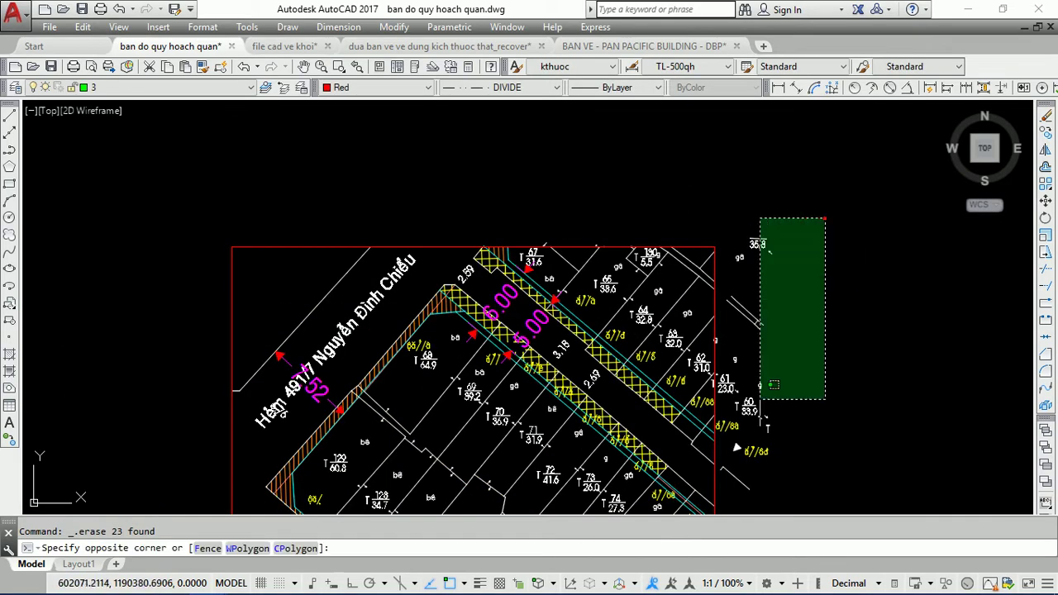
click(727, 479)
text(e)
key(Return)
middle_drag(639, 400, 579, 153)
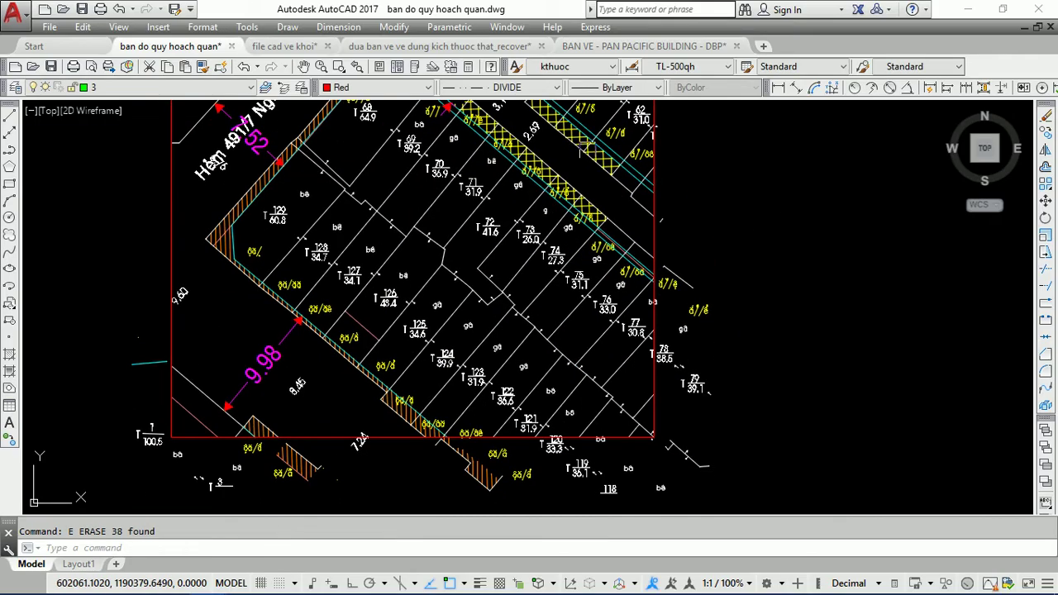
click(774, 209)
click(655, 494)
text(e)
key(Return)
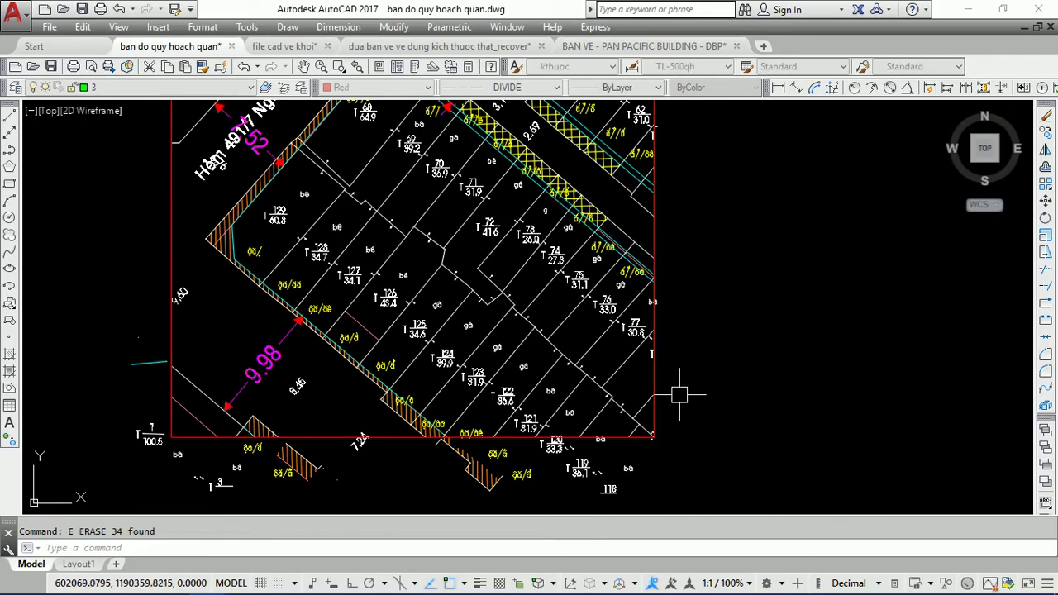
Step: Delete the stray objects below the frame and pick the small stray line there
middle_drag(680, 391, 672, 256)
click(728, 392)
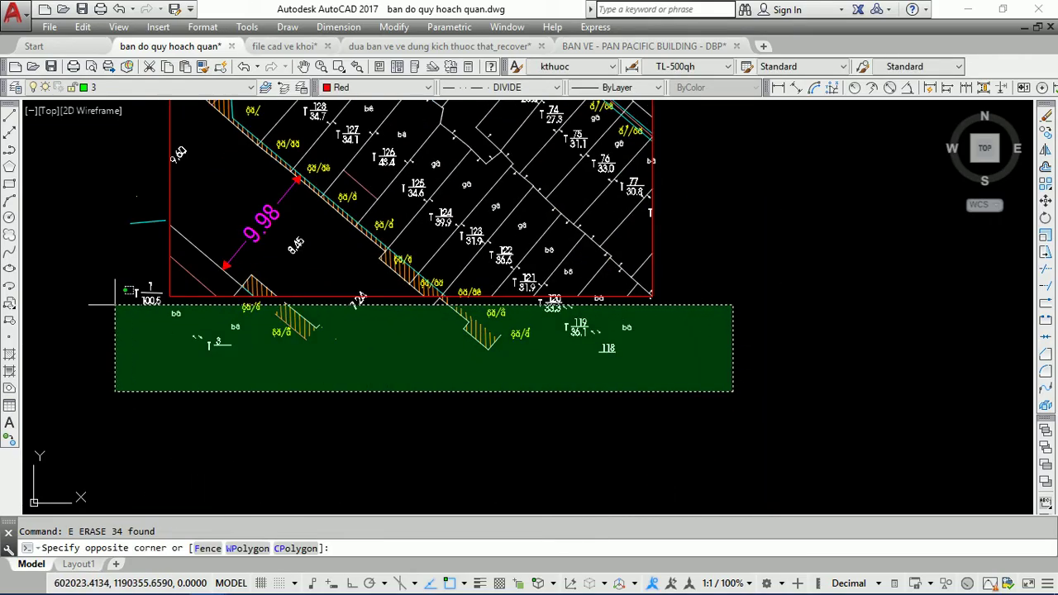
click(114, 309)
key(Delete)
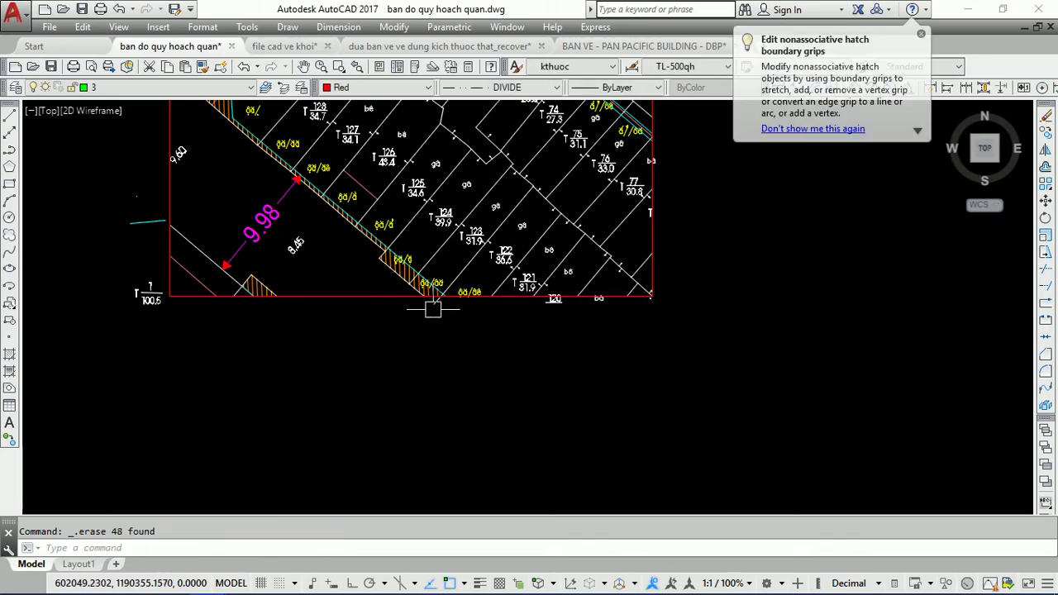
scroll(434, 306, up, 6)
click(914, 275)
click(880, 281)
scroll(574, 330, down, 3)
scroll(289, 278, down, 2)
scroll(259, 207, up, 3)
Step: Select the remaining stray bits and leftover objects around the frame
click(258, 195)
click(183, 447)
scroll(236, 378, down, 2)
scroll(258, 265, down, 4)
scroll(272, 231, up, 3)
scroll(633, 159, down, 3)
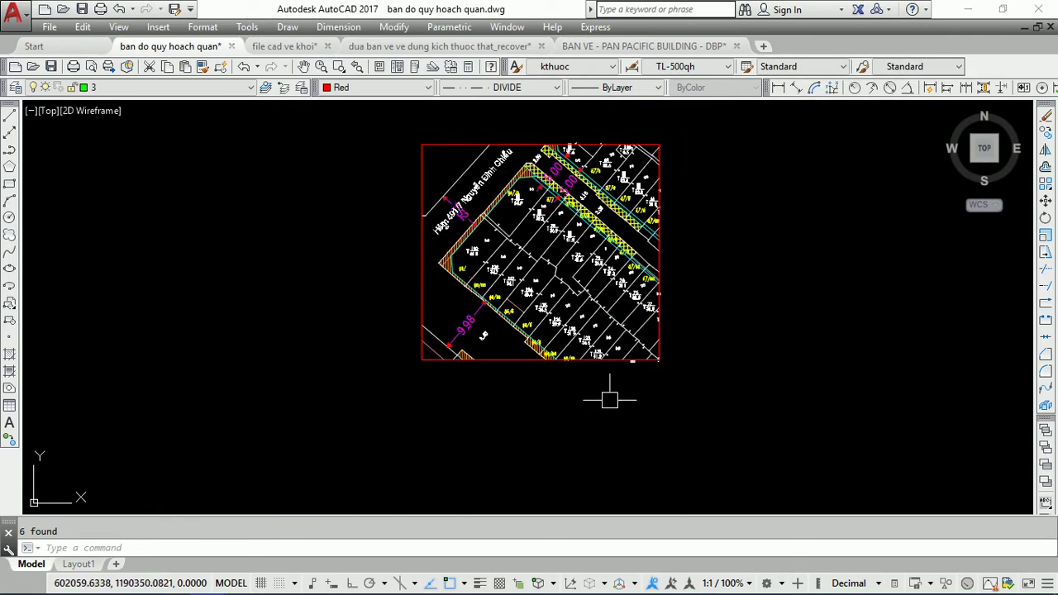
scroll(571, 132, up, 3)
scroll(571, 132, up, 3)
click(480, 239)
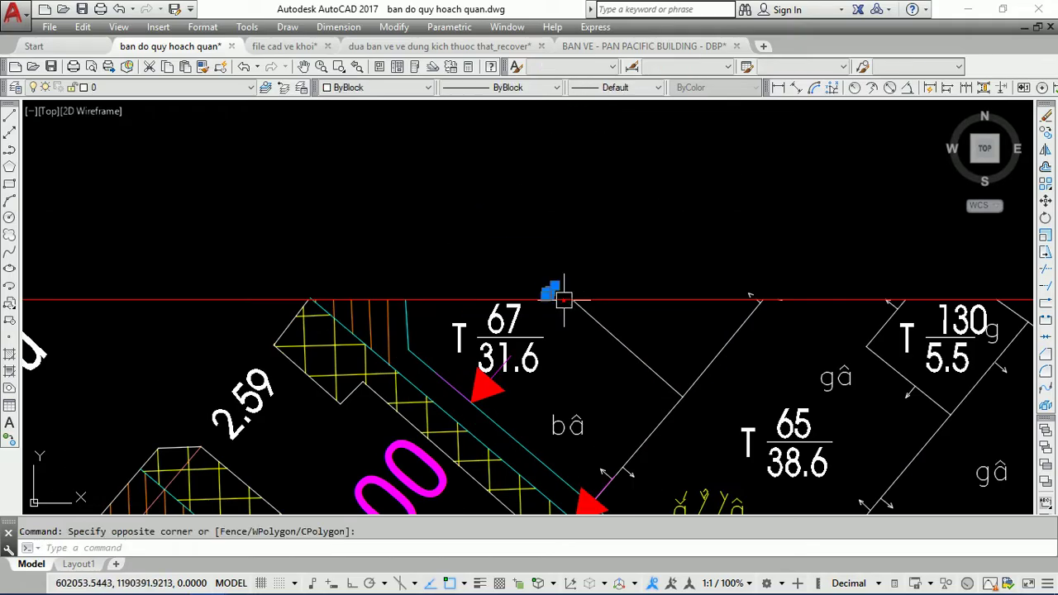
click(563, 299)
scroll(548, 193, down, 2)
scroll(548, 193, down, 5)
scroll(552, 297, up, 3)
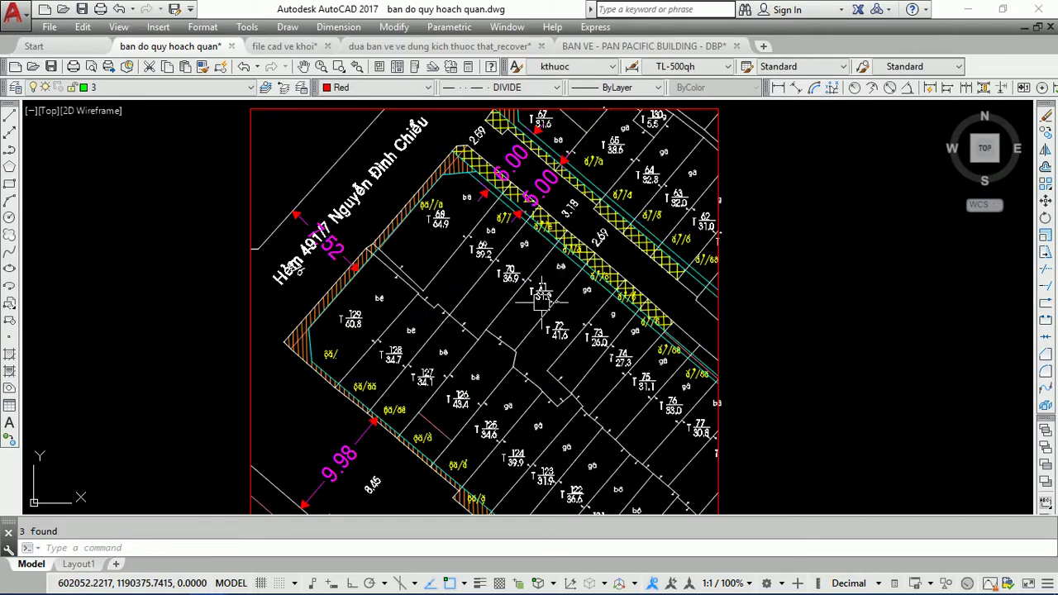
scroll(504, 248, down, 3)
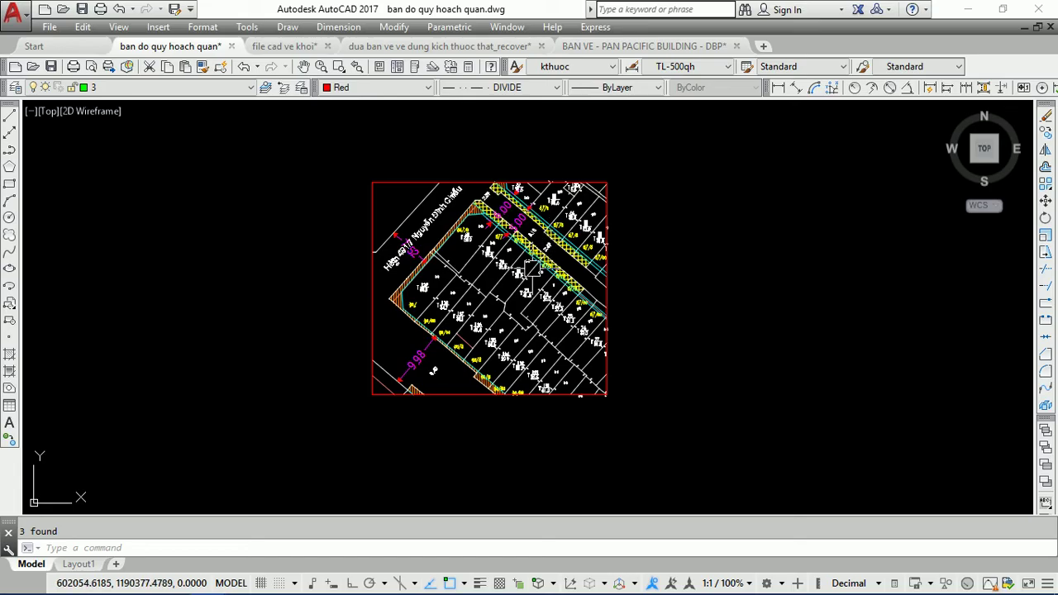
mouse_move(169, 47)
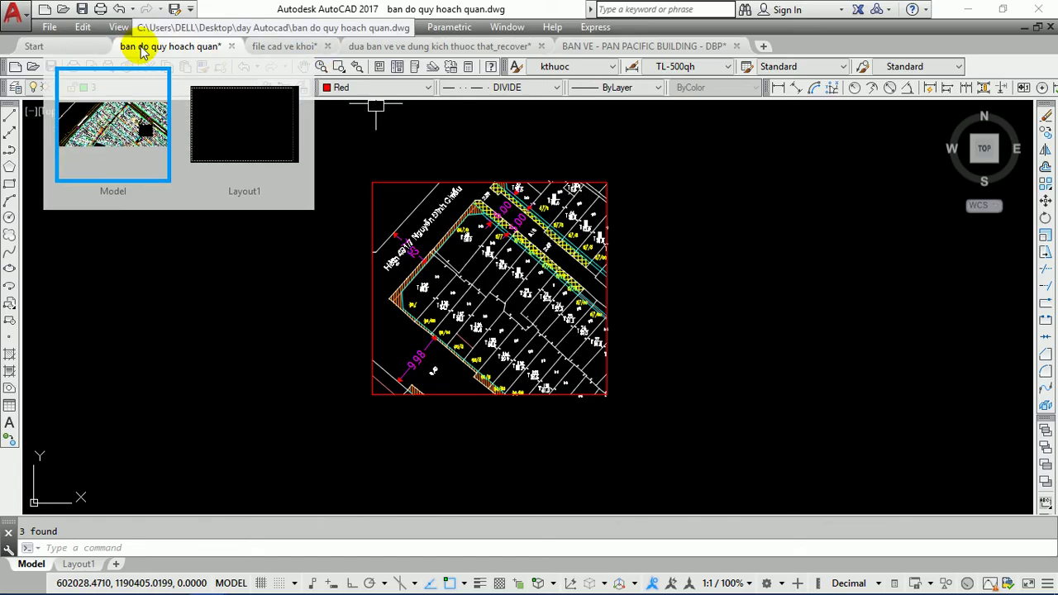
Step: Zoom out to the whole site plan, then into the road intersection, and select its red outline
scroll(550, 252, down, 3)
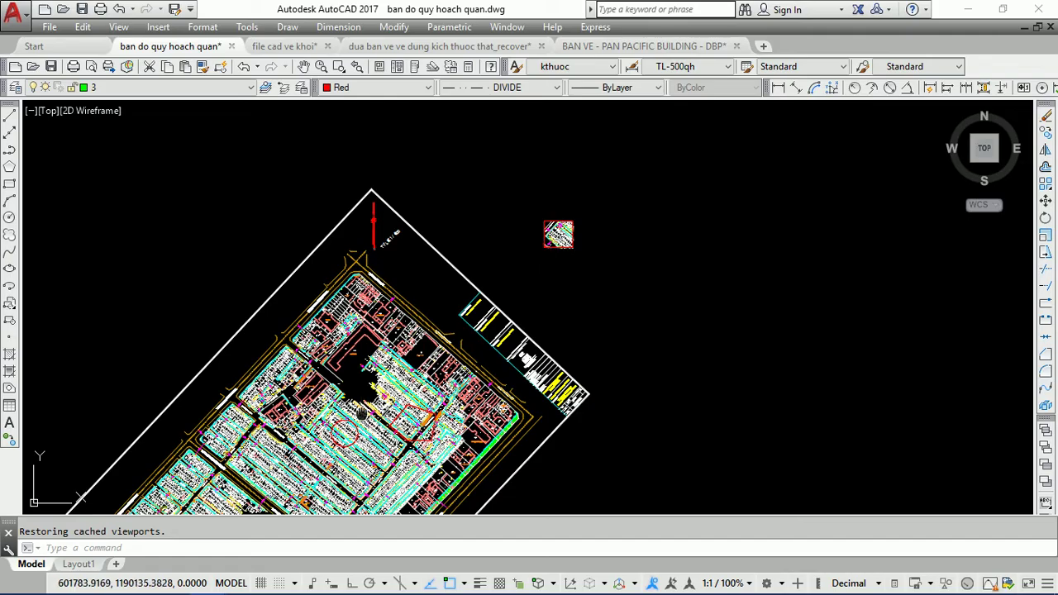
scroll(364, 414, up, 3)
scroll(441, 311, up, 3)
scroll(198, 405, up, 2)
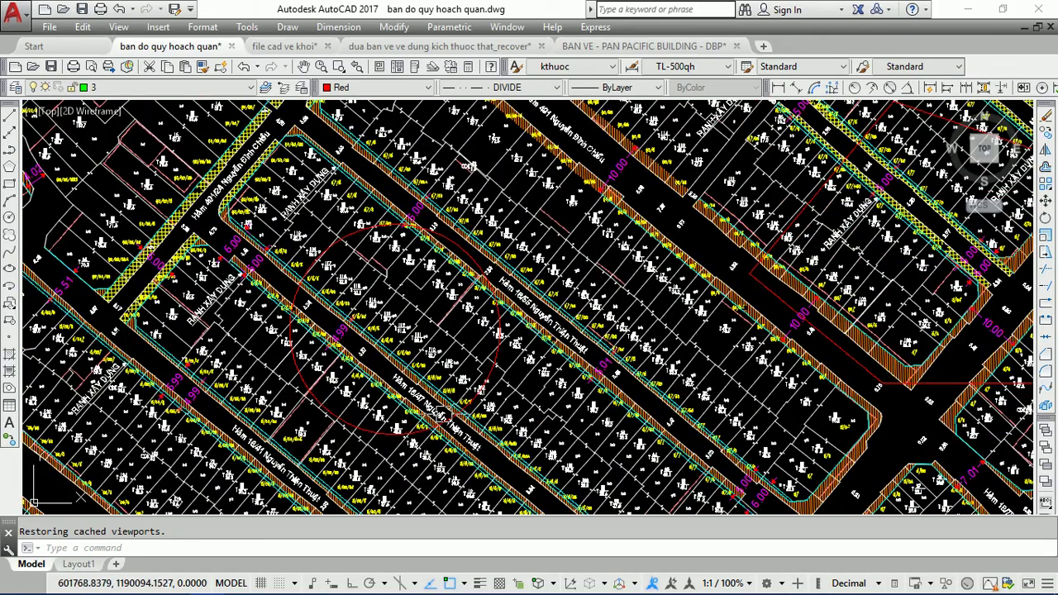
scroll(463, 376, down, 3)
scroll(616, 368, up, 2)
scroll(579, 380, up, 3)
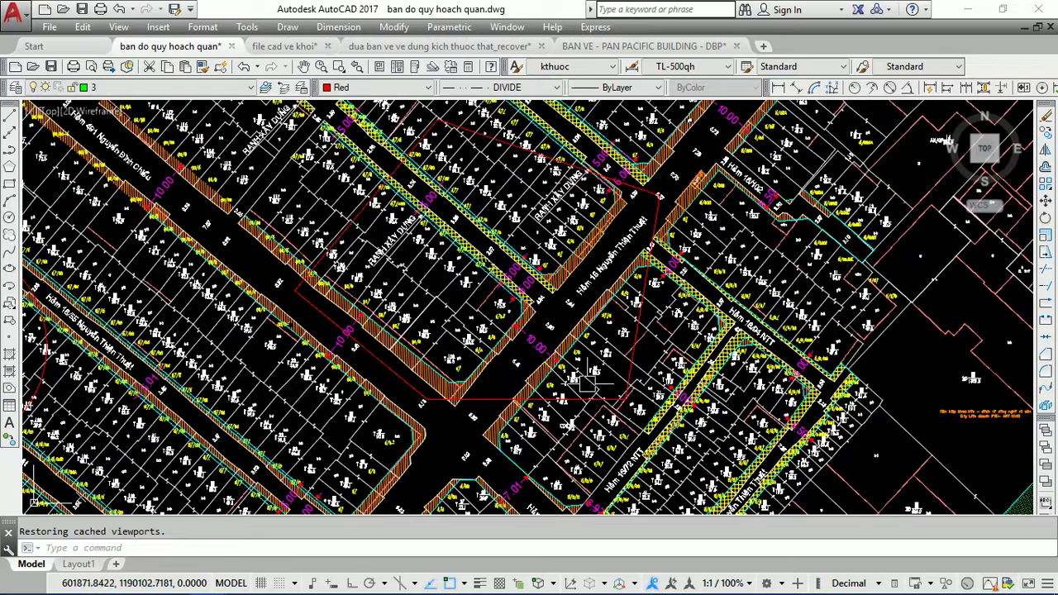
click(492, 399)
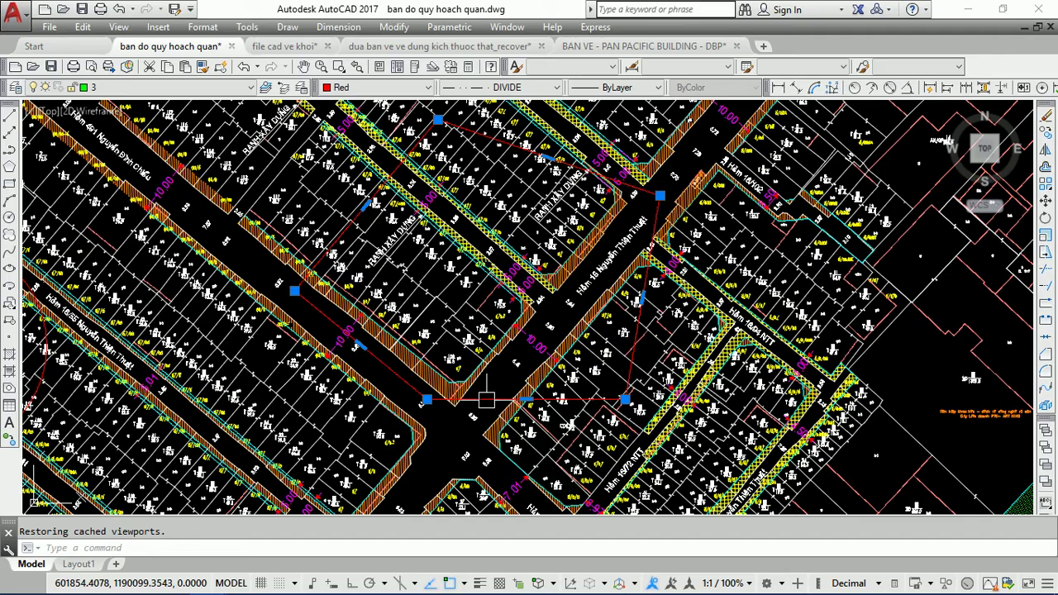
click(10, 116)
scroll(298, 263, down, 5)
Step: Draw a closed four-sided line outline to the right of the site plan
click(649, 351)
click(816, 353)
click(806, 461)
click(715, 452)
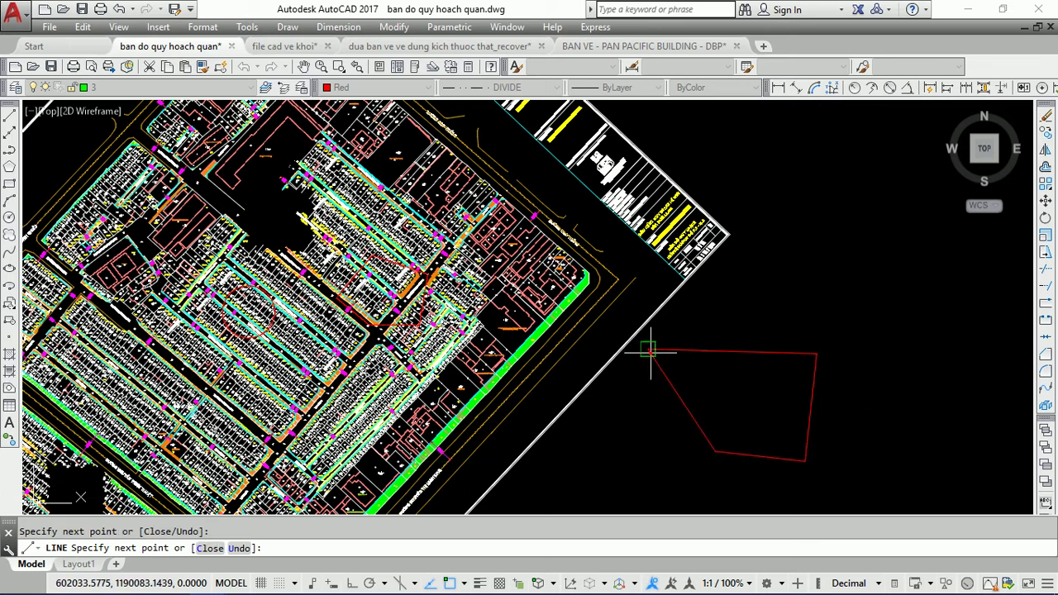
click(649, 351)
key(Return)
Step: Select the four outline edges and give them the DIVIDE linetype
click(722, 350)
click(812, 396)
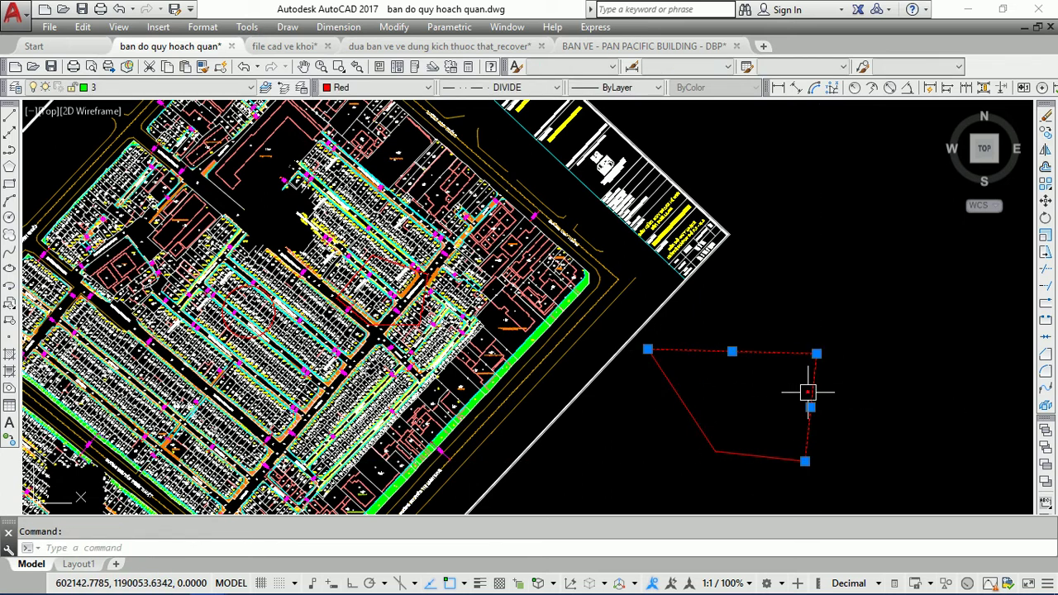
click(758, 456)
click(701, 430)
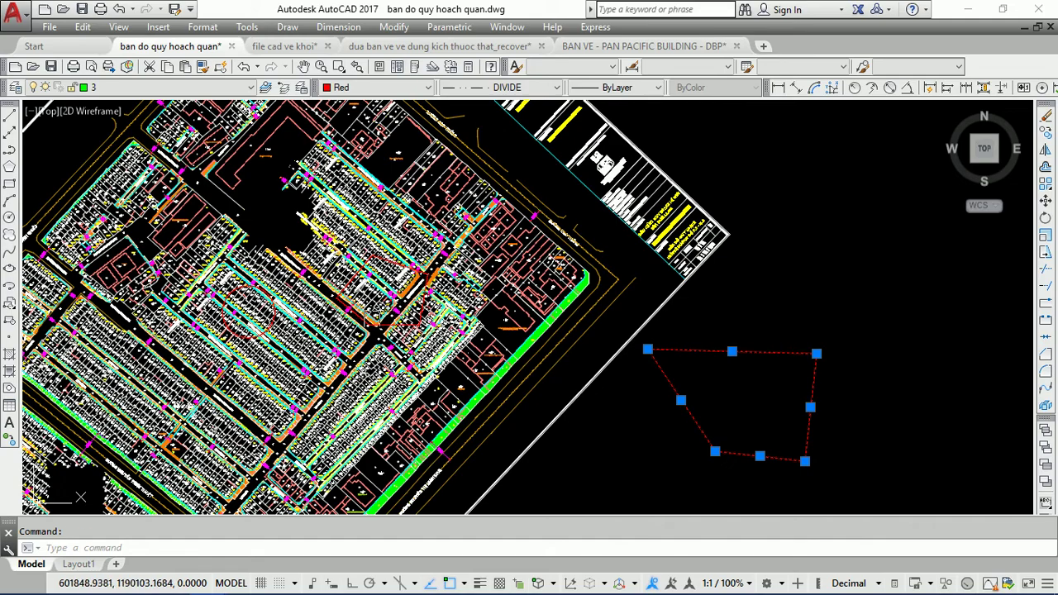
key(Escape)
scroll(216, 299, up, 5)
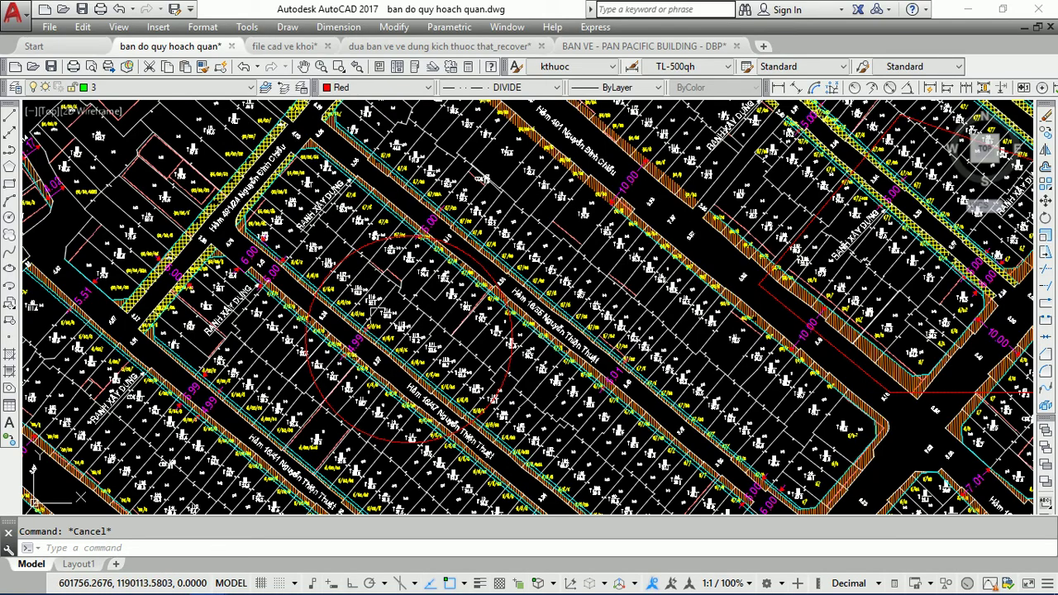
Step: Trim the lot lines along the red dashed circle with EXTRIM
text(EXTRIM)
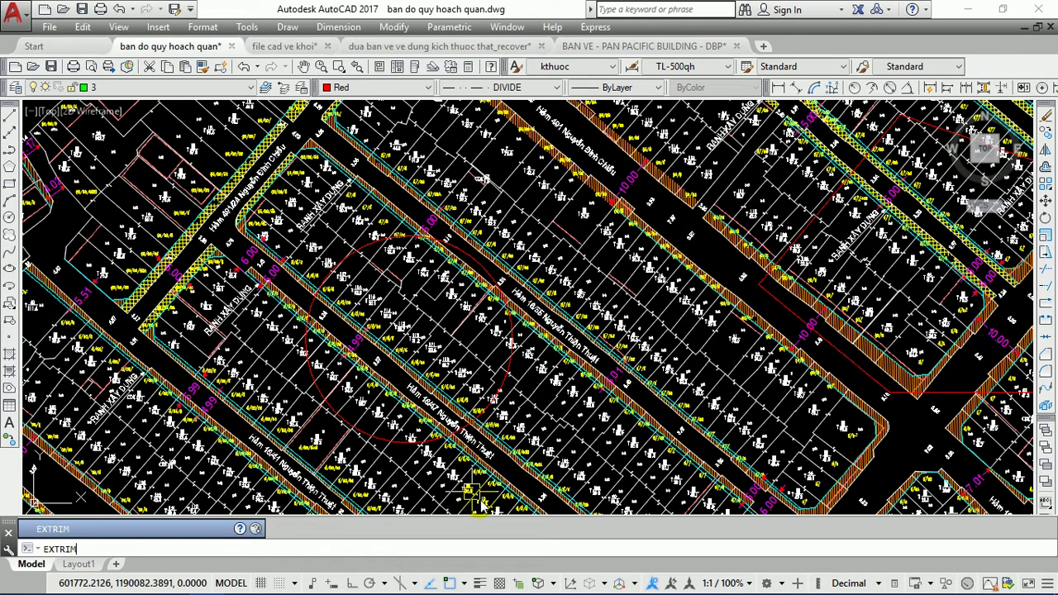
key(Return)
scroll(338, 250, up, 2)
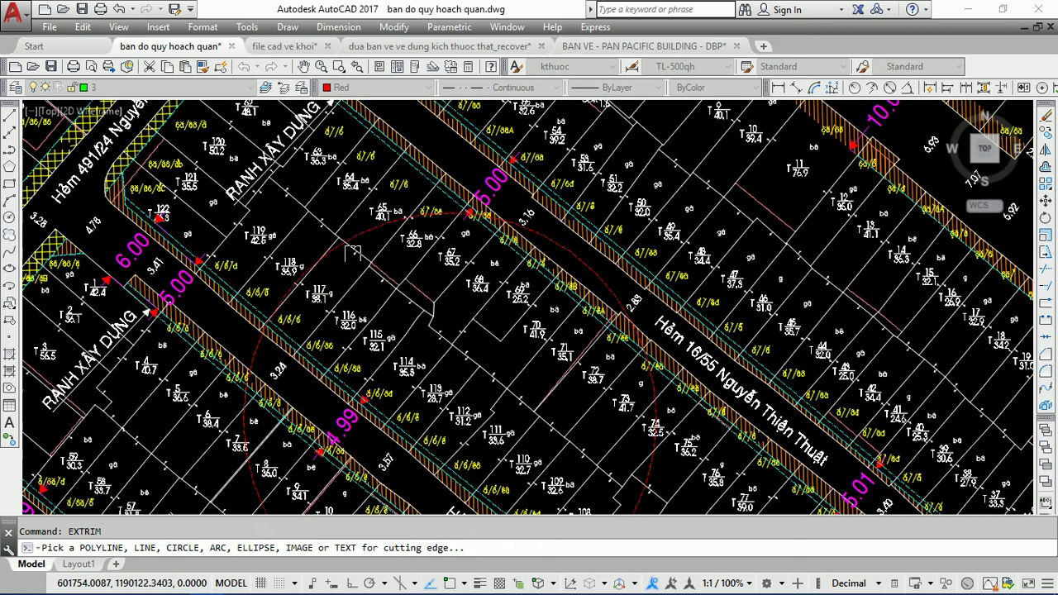
scroll(369, 228, up, 3)
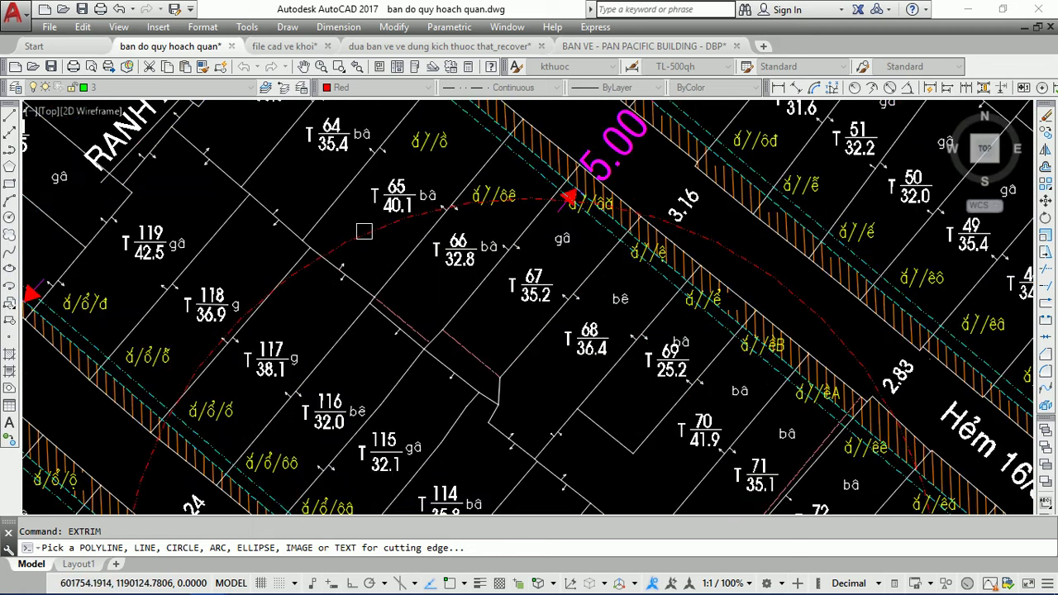
click(362, 235)
scroll(369, 236, down, 3)
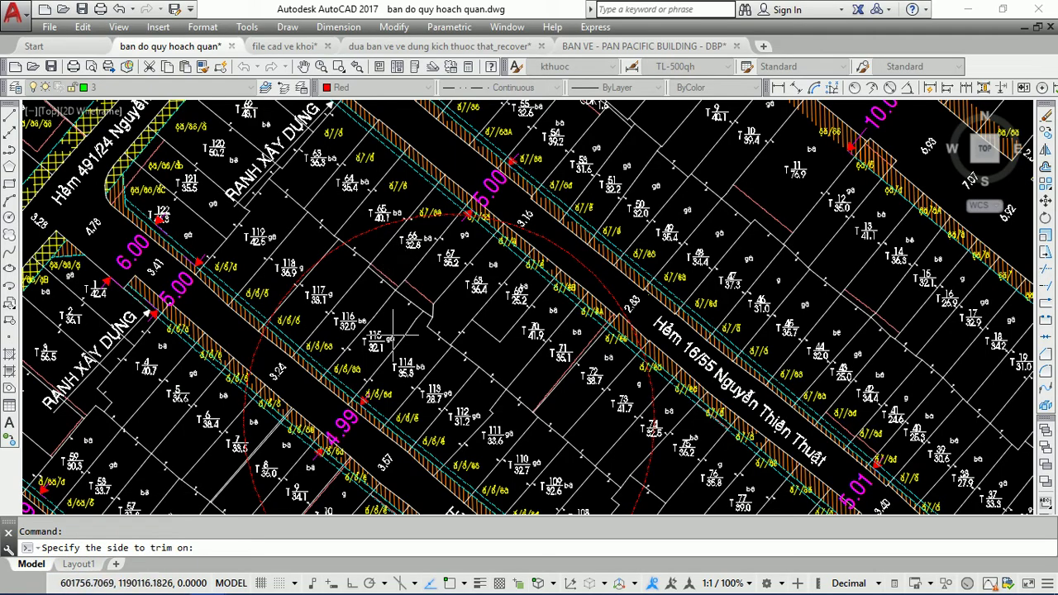
middle_drag(396, 334, 388, 240)
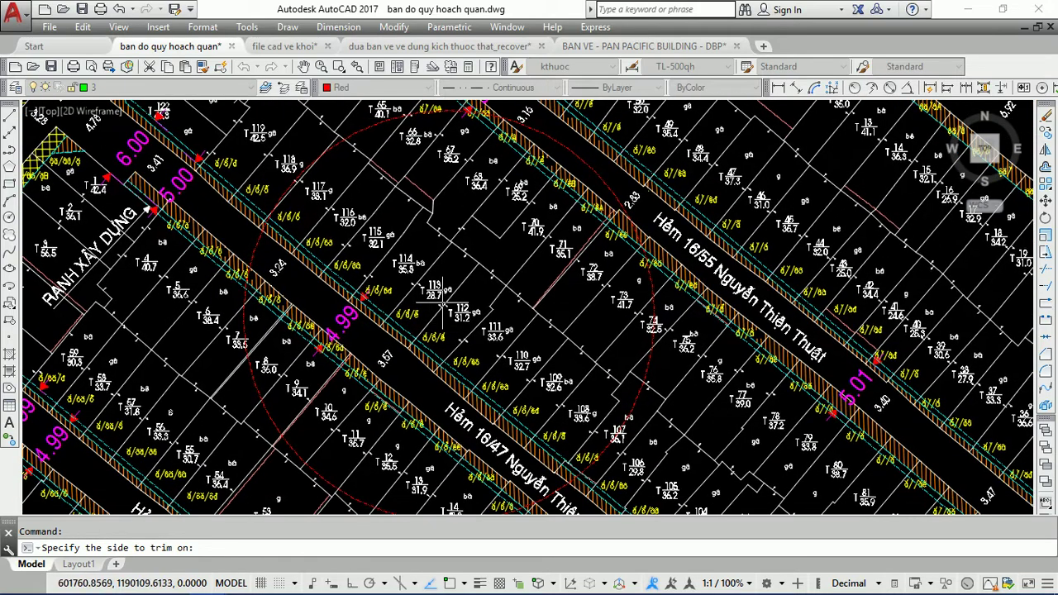
click(448, 273)
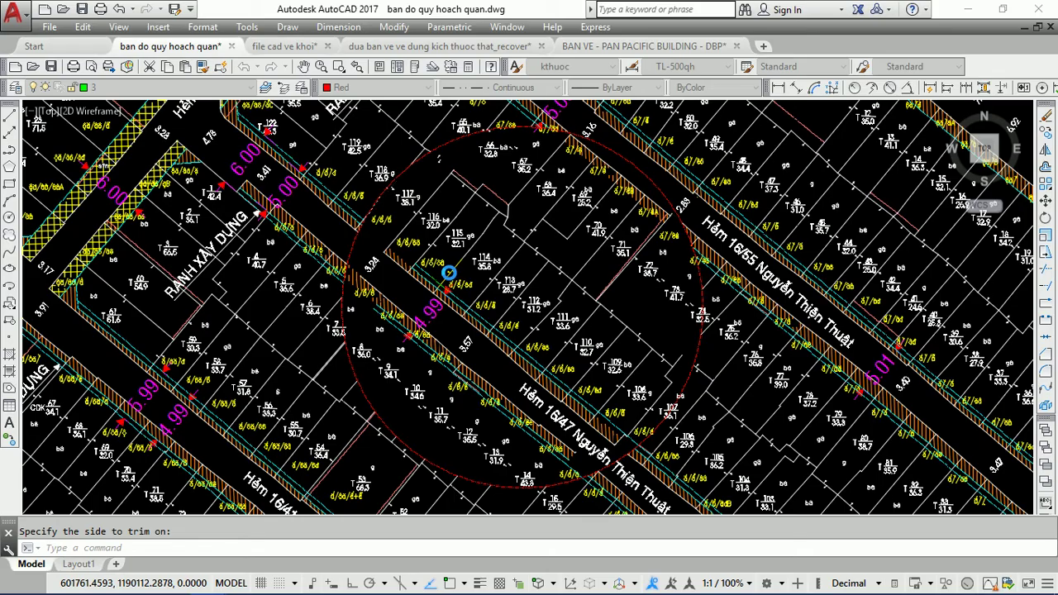
Step: Crossing-select the lots inside the circle and erase them
scroll(448, 273, up, 1)
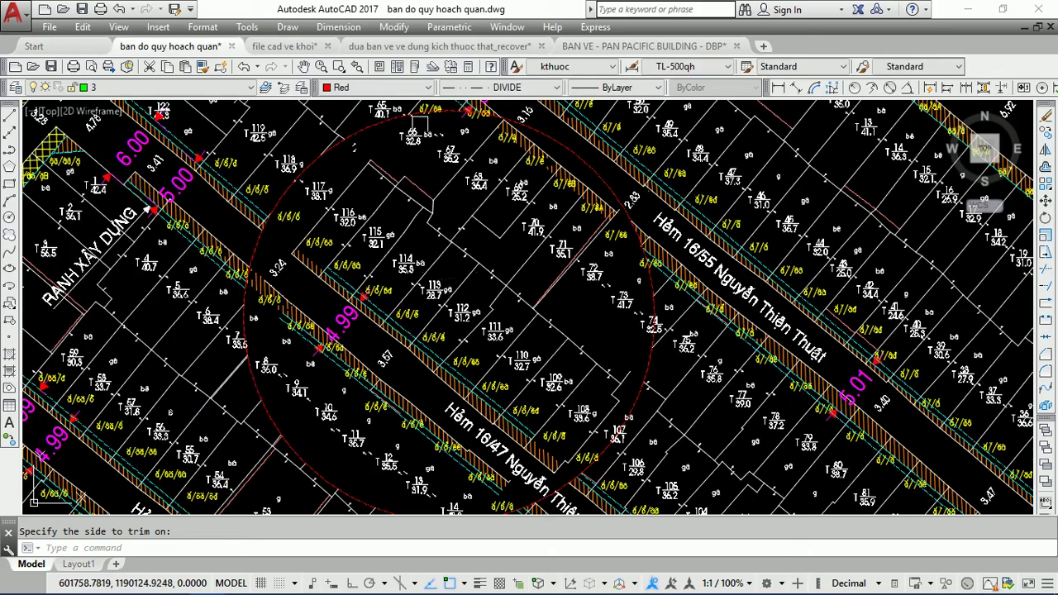
scroll(496, 122, up, 2)
scroll(496, 124, up, 3)
click(563, 146)
scroll(467, 190, down, 5)
click(395, 416)
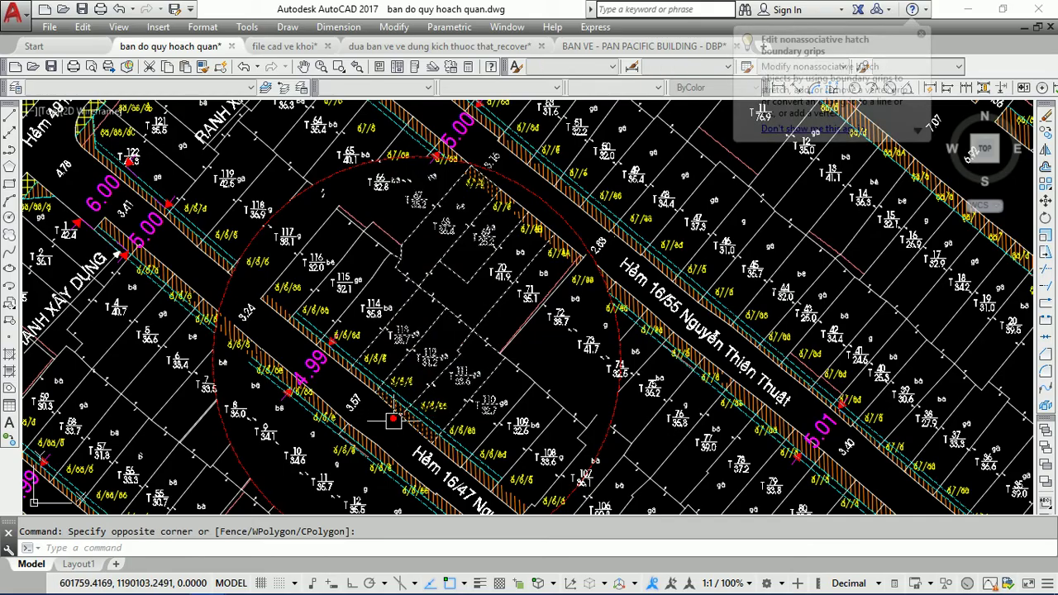
text(e)
key(Return)
Step: Draw a line across the dashed curve and trim off its end beyond the curve
scroll(352, 176, up, 5)
text(l)
key(Return)
click(304, 234)
click(430, 380)
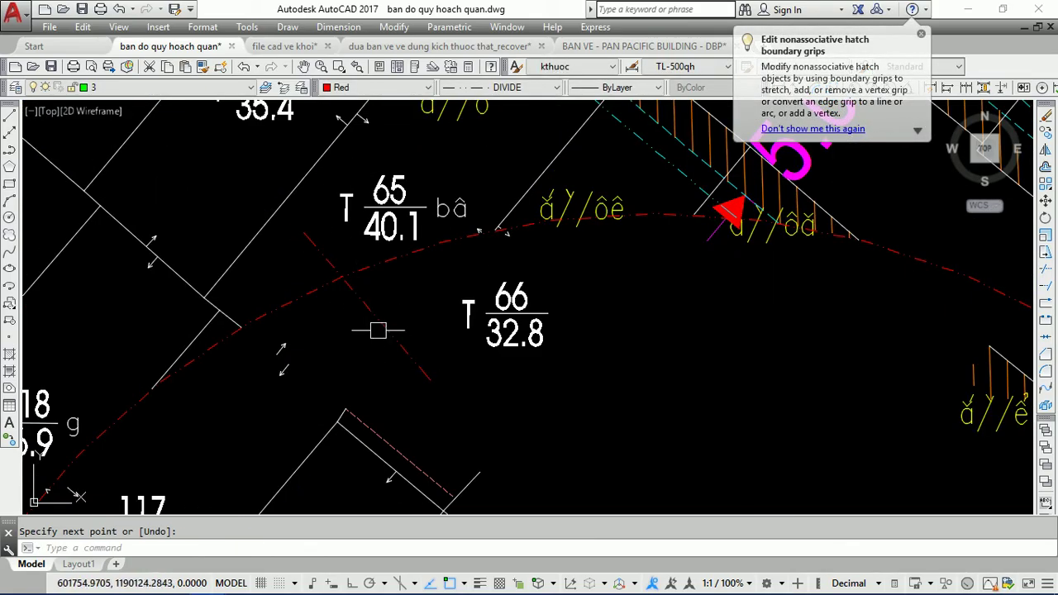
key(Return)
text(tr)
key(Return)
key(Return)
click(376, 311)
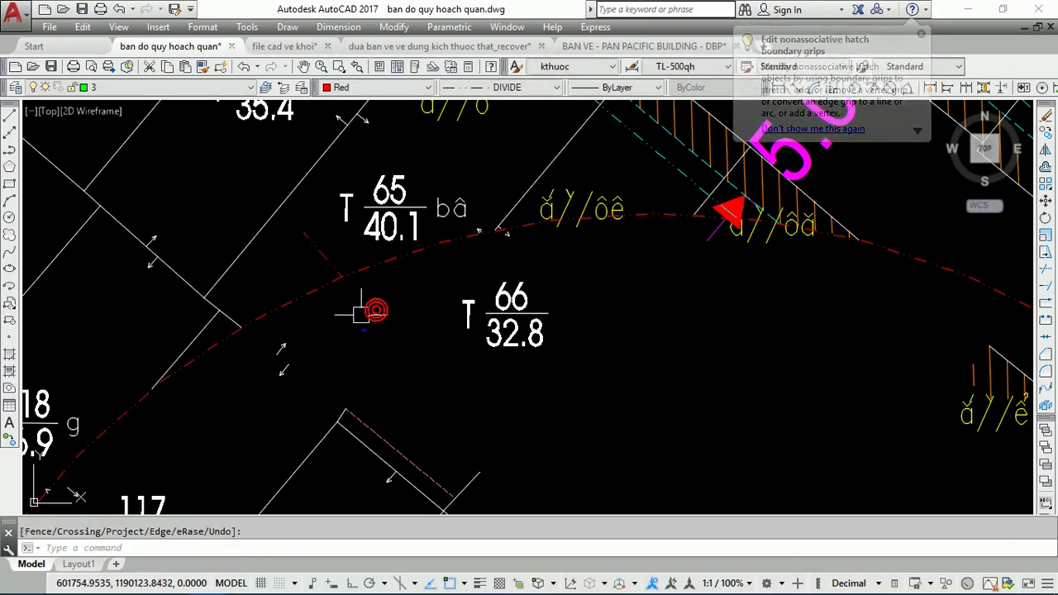
scroll(368, 236, down, 6)
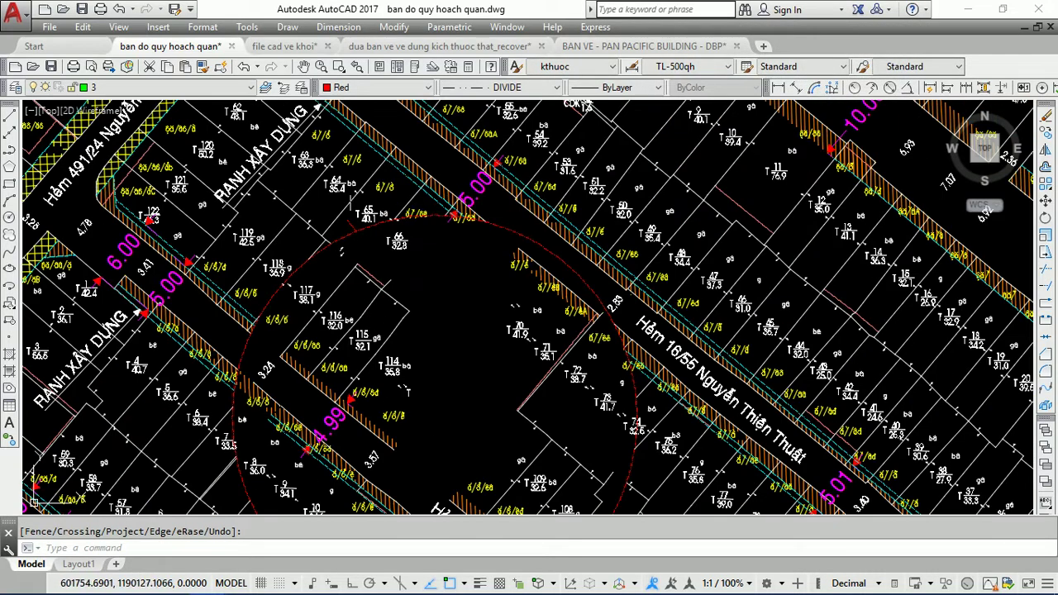
Step: Erase the leftover objects inside the circle with a crossing selection
text(e)
key(Return)
click(406, 270)
click(295, 433)
key(Return)
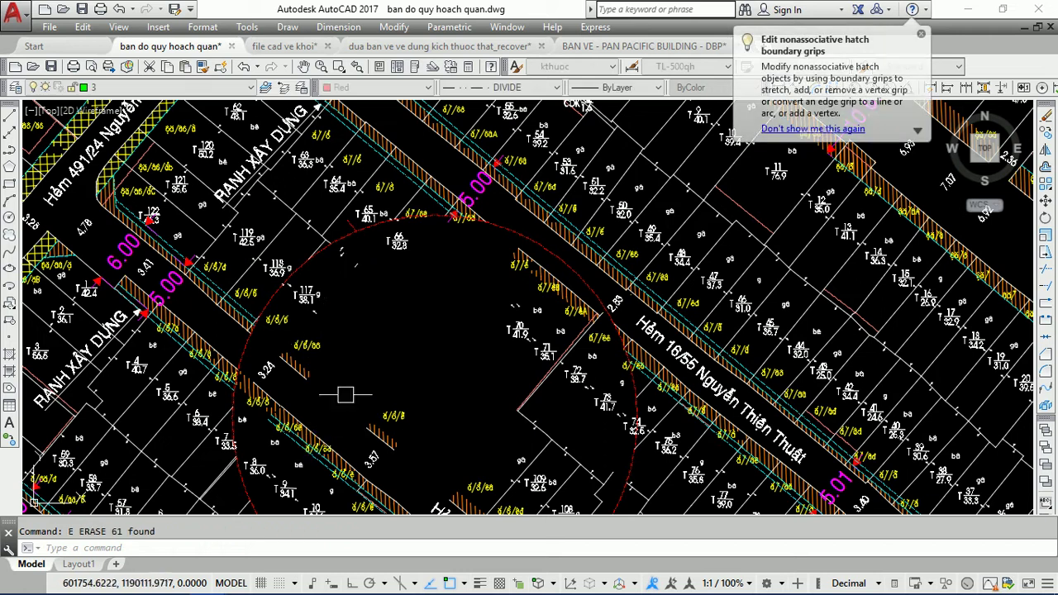
Step: Window-erase more objects inside the circle, then undo that erase
middle_drag(357, 377, 339, 291)
click(390, 243)
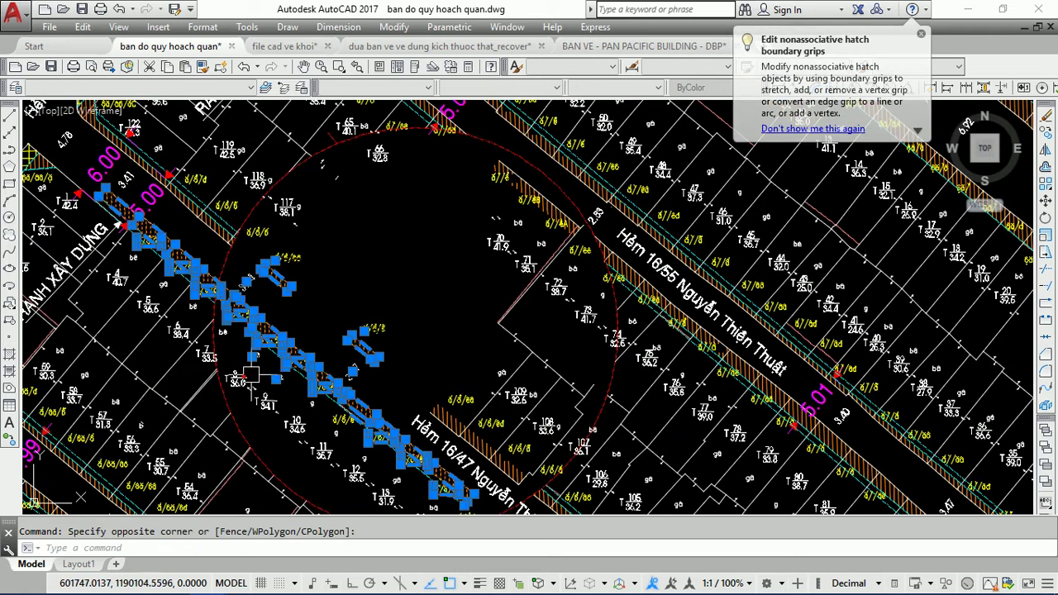
click(249, 376)
text(e)
key(Return)
key(ctrl+z)
Step: Select the orange hatch strip along the road, then clear the selection
scroll(219, 283, up, 2)
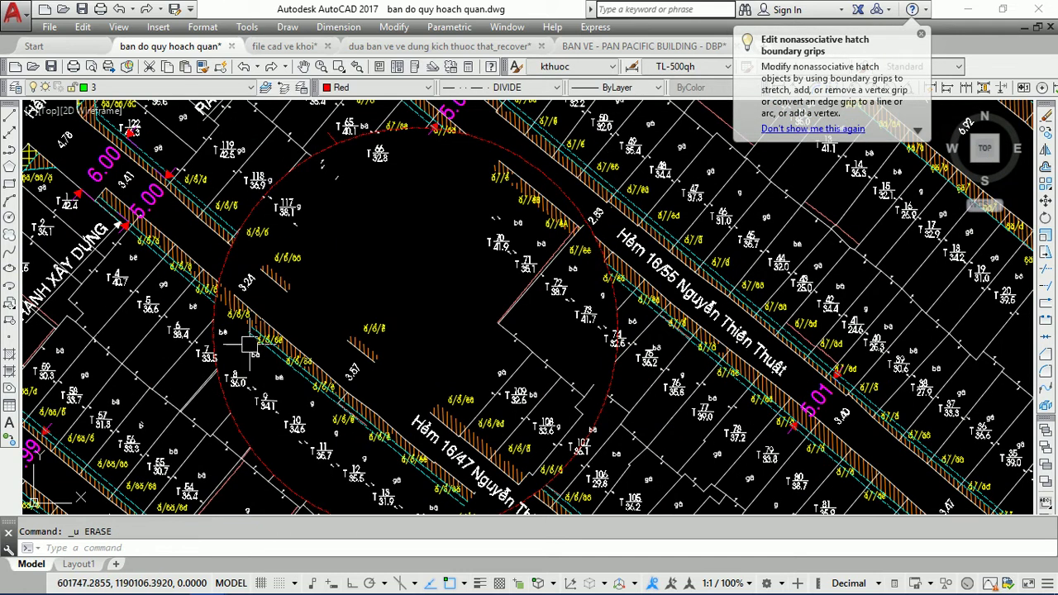
scroll(219, 283, up, 1)
click(238, 315)
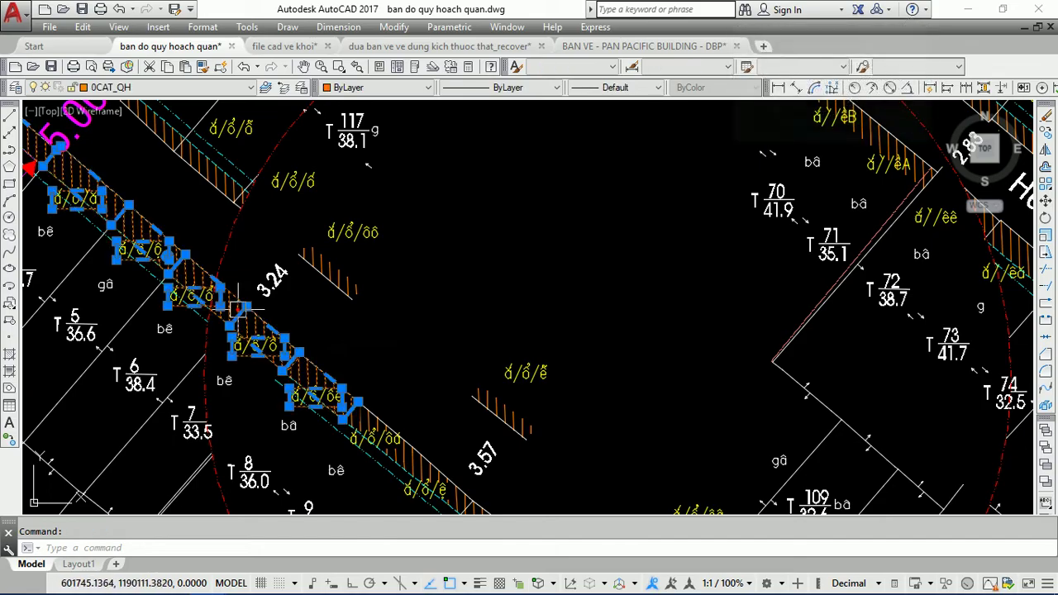
scroll(279, 222, down, 3)
key(Escape)
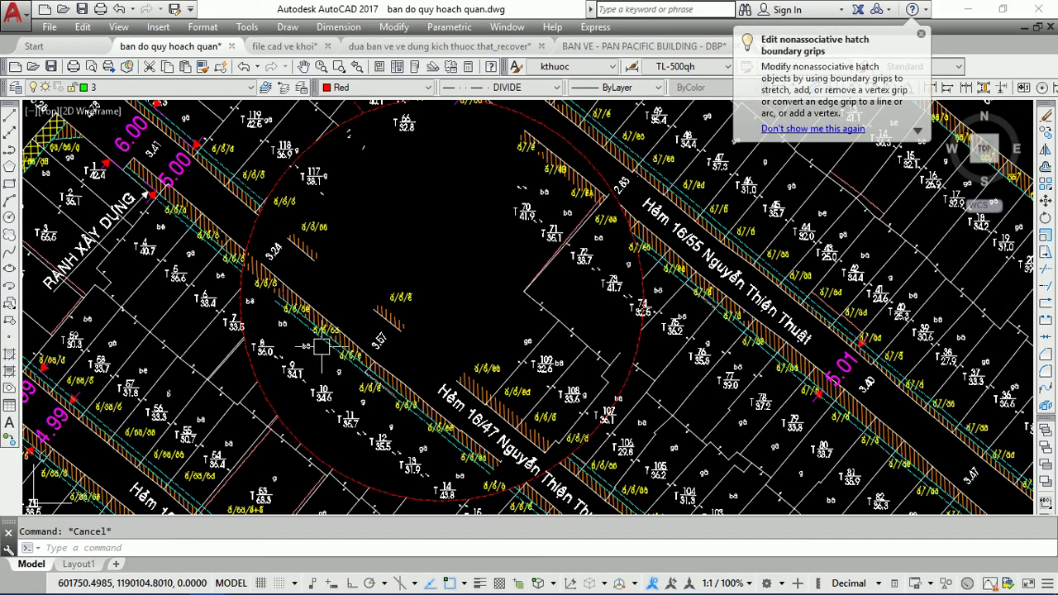
scroll(266, 275, up, 3)
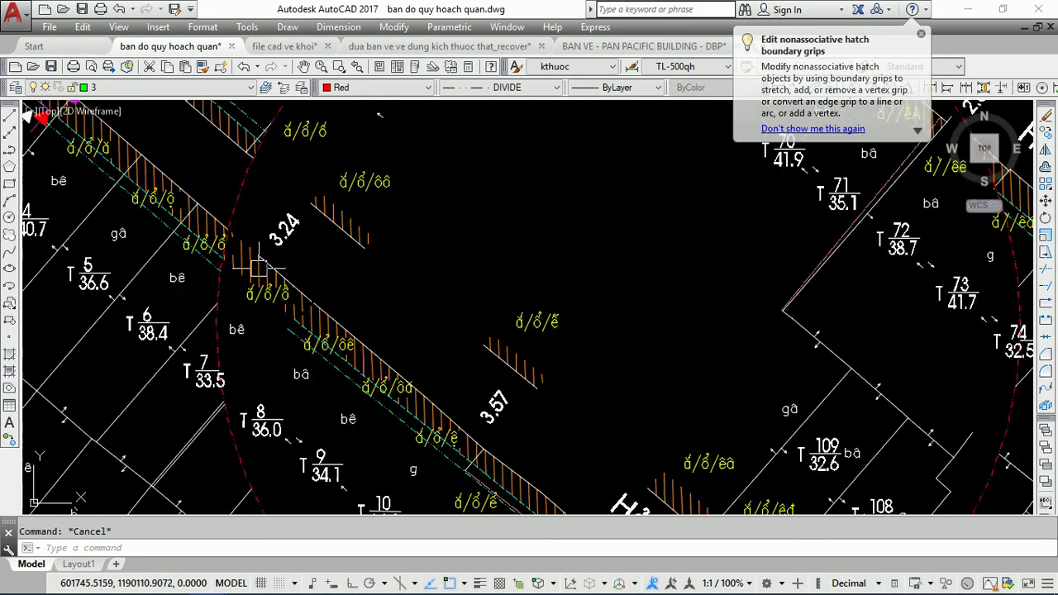
scroll(243, 246, up, 3)
click(243, 246)
click(233, 291)
key(Escape)
scroll(291, 287, down, 2)
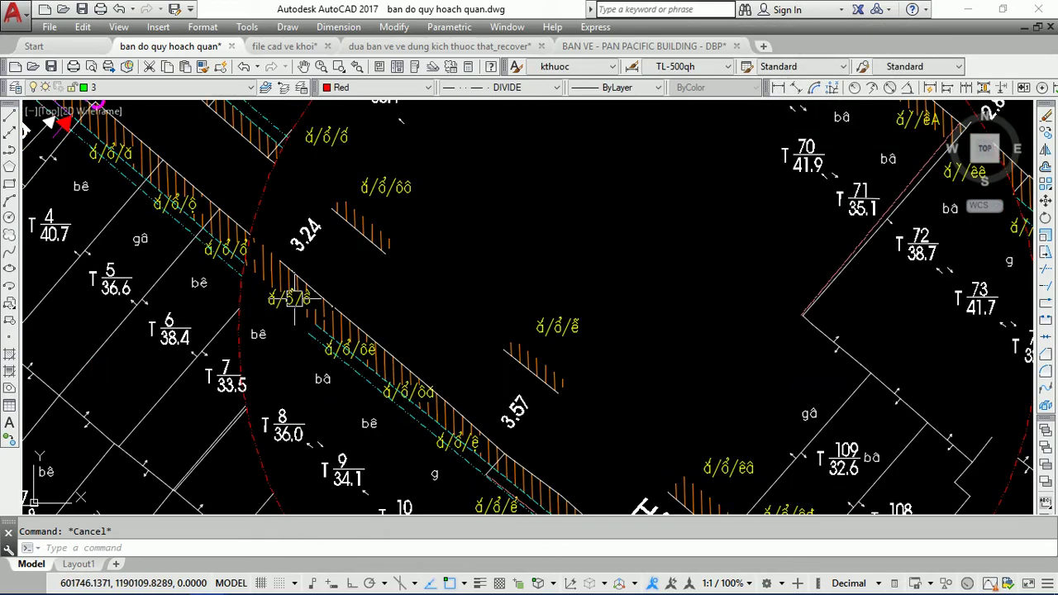
Step: Start a trim with the red circle as cutting edge, then cancel it
text(tr)
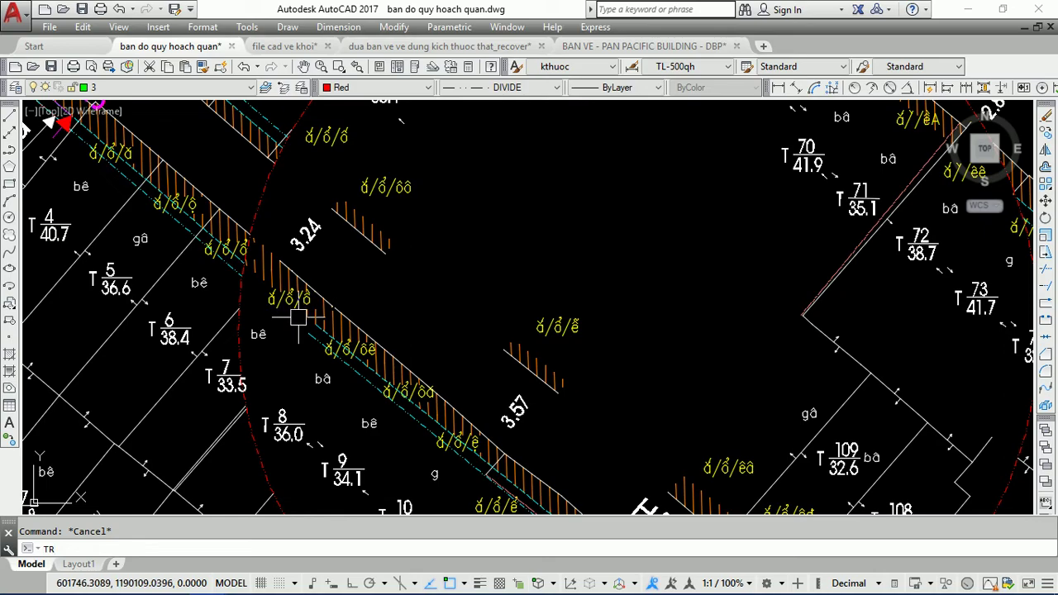
key(Return)
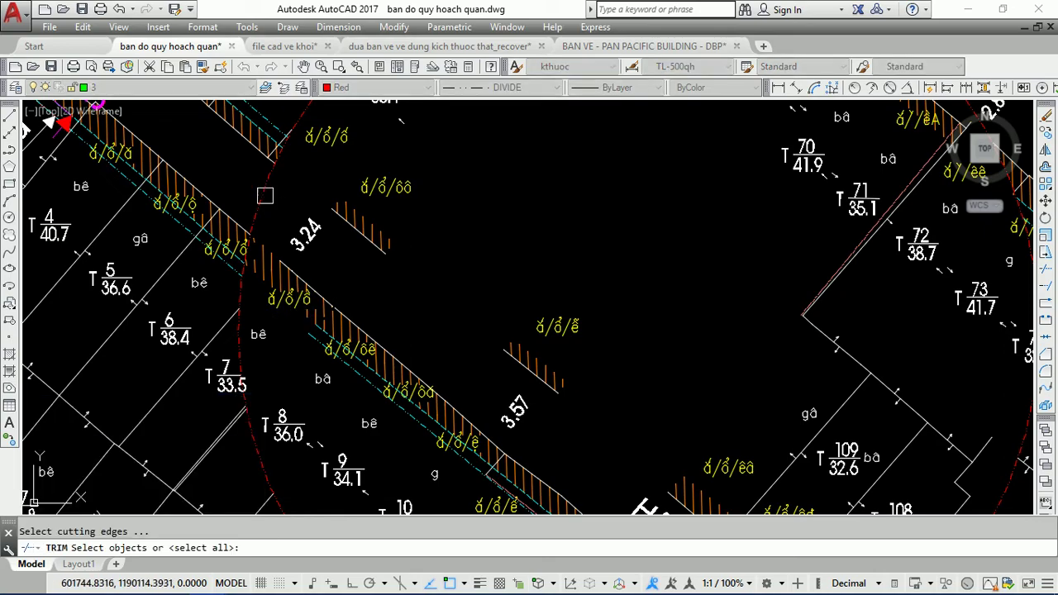
click(262, 194)
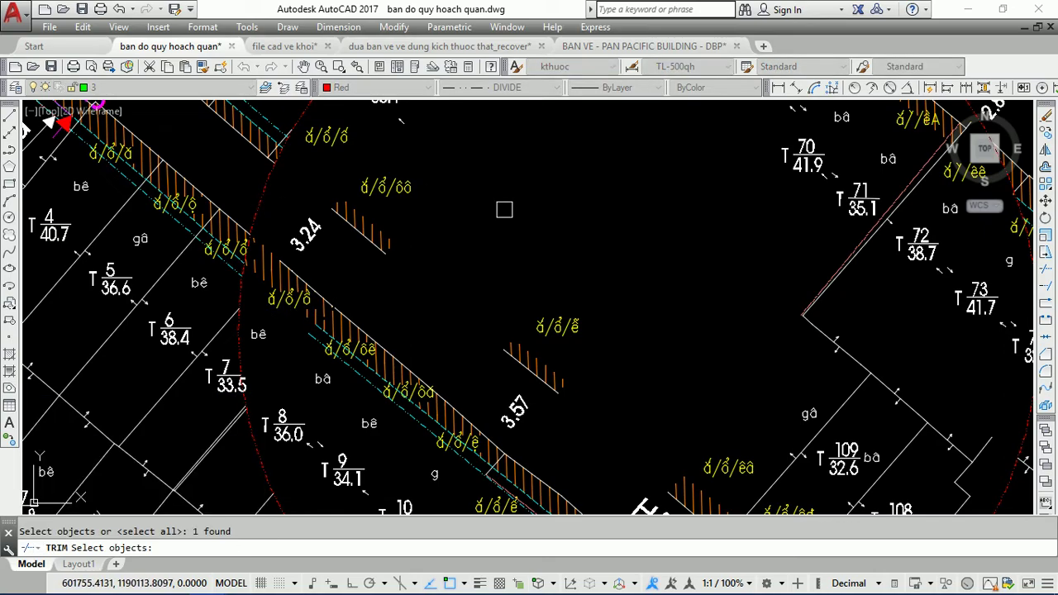
key(Return)
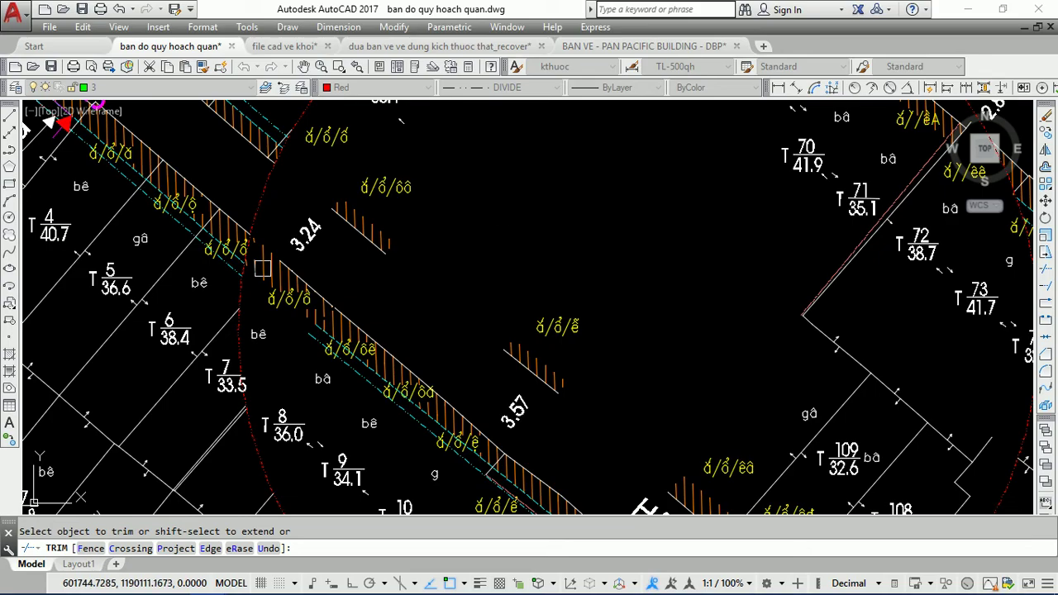
scroll(273, 255, down, 4)
scroll(351, 285, up, 7)
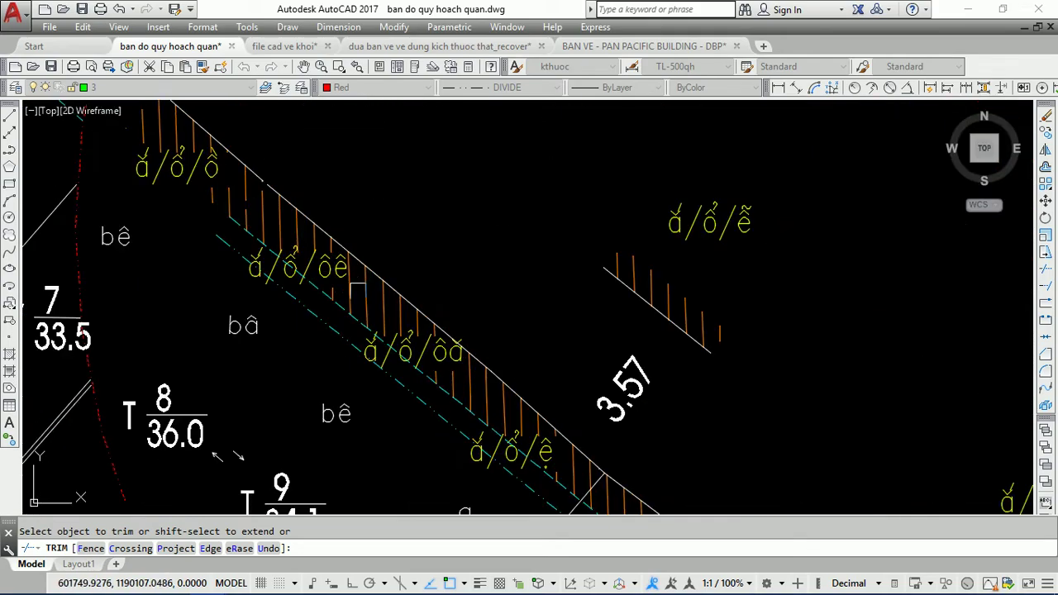
scroll(336, 247, down, 3)
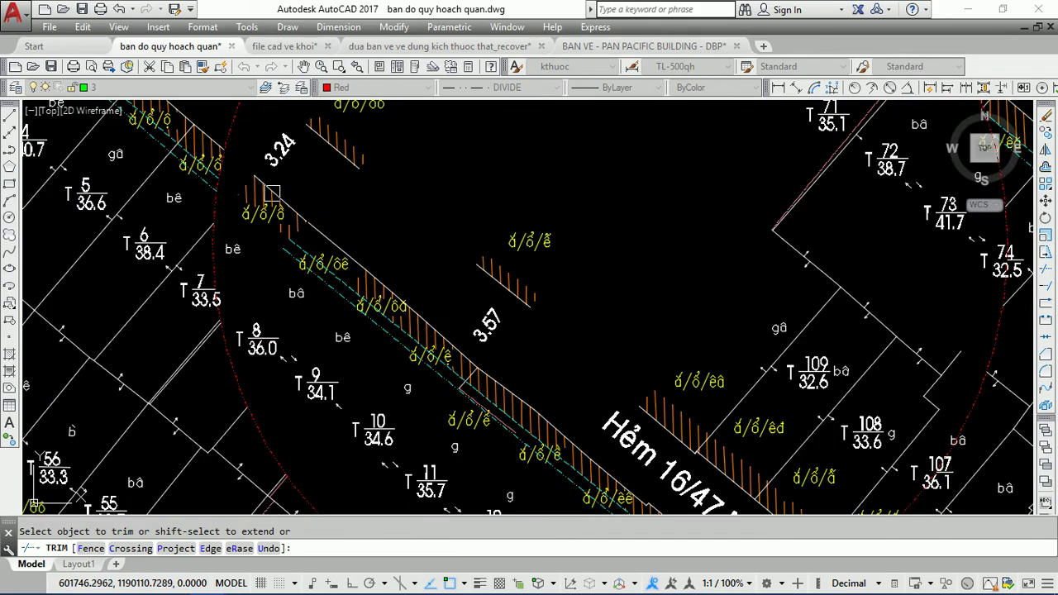
key(Escape)
Step: Select a hatch band near the circle edge, then clear the selection
click(248, 183)
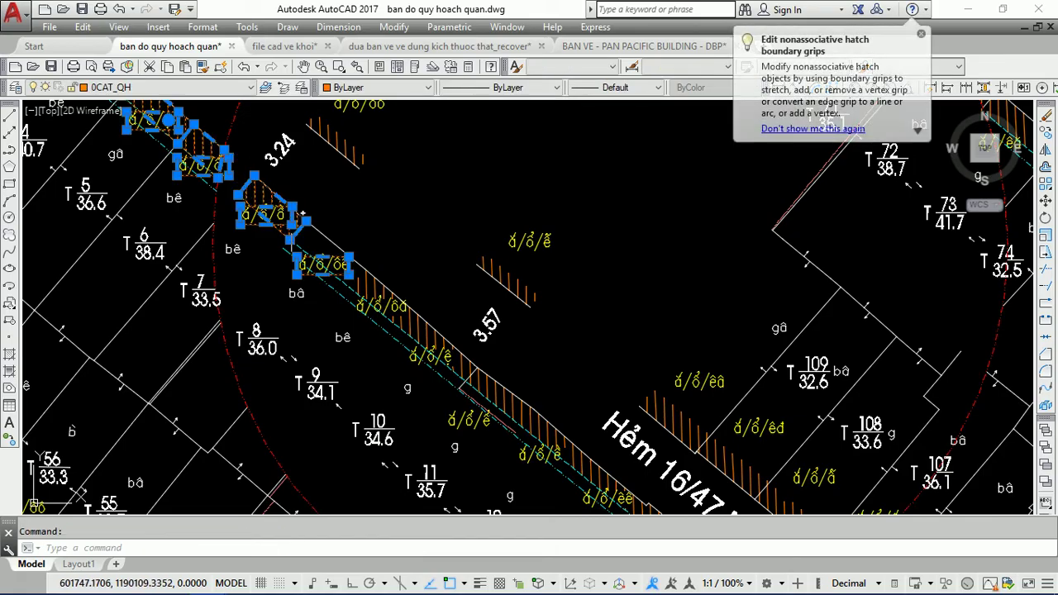
key(Escape)
scroll(330, 235, down, 3)
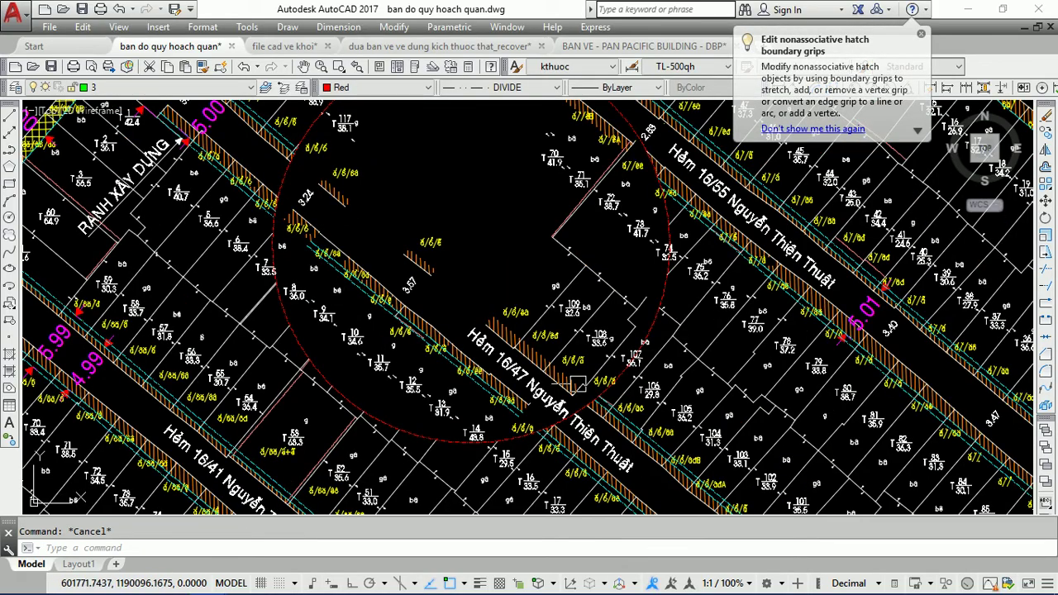
scroll(291, 206, up, 5)
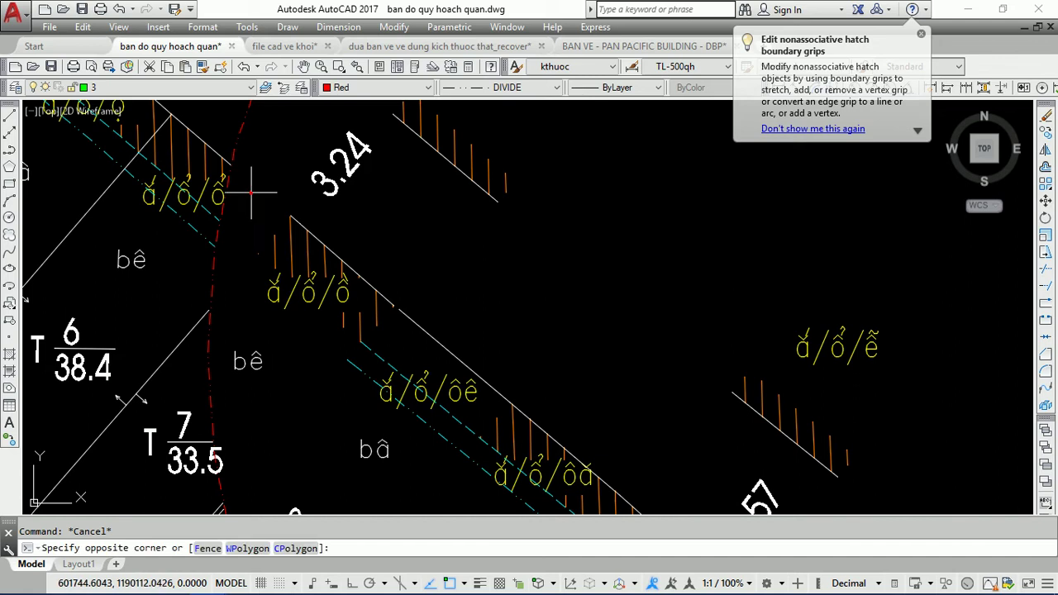
scroll(360, 234, down, 5)
Step: Delete the window-selected objects and nearby hatch inside the circle
click(342, 225)
click(541, 381)
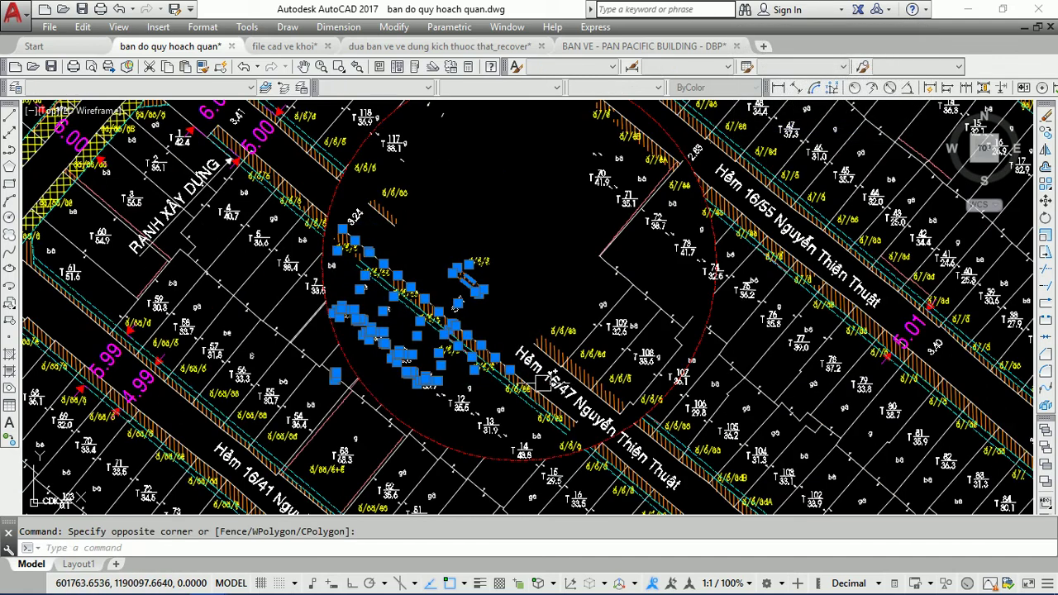
key(Delete)
click(670, 247)
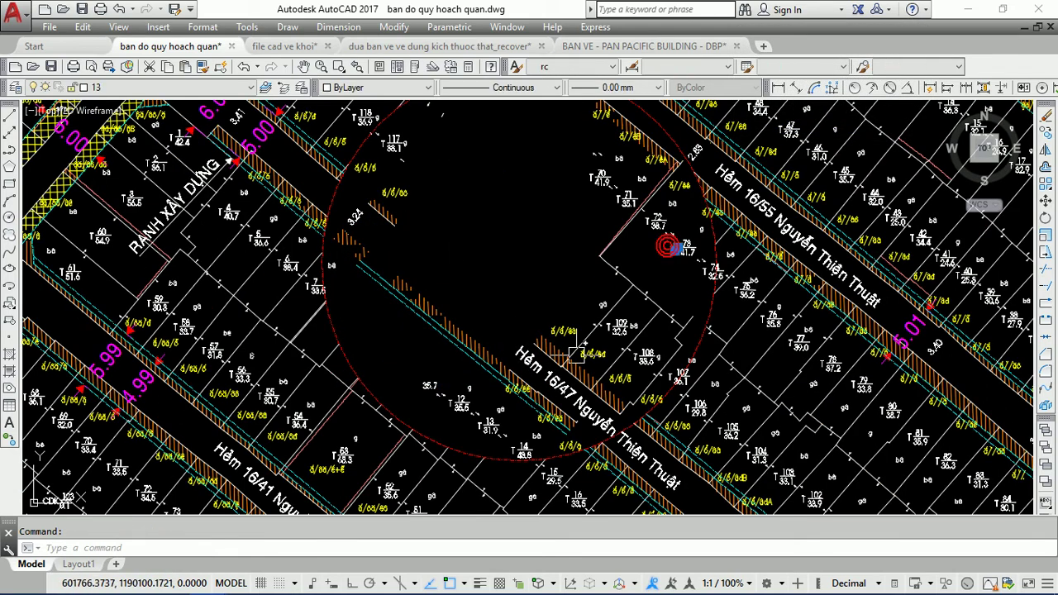
text(E)
click(661, 264)
click(606, 319)
text(e)
key(Return)
Step: Erase the hatch strip along Hẻm 16/47 inside the circle
click(609, 312)
click(507, 405)
text(e)
key(Return)
text(e)
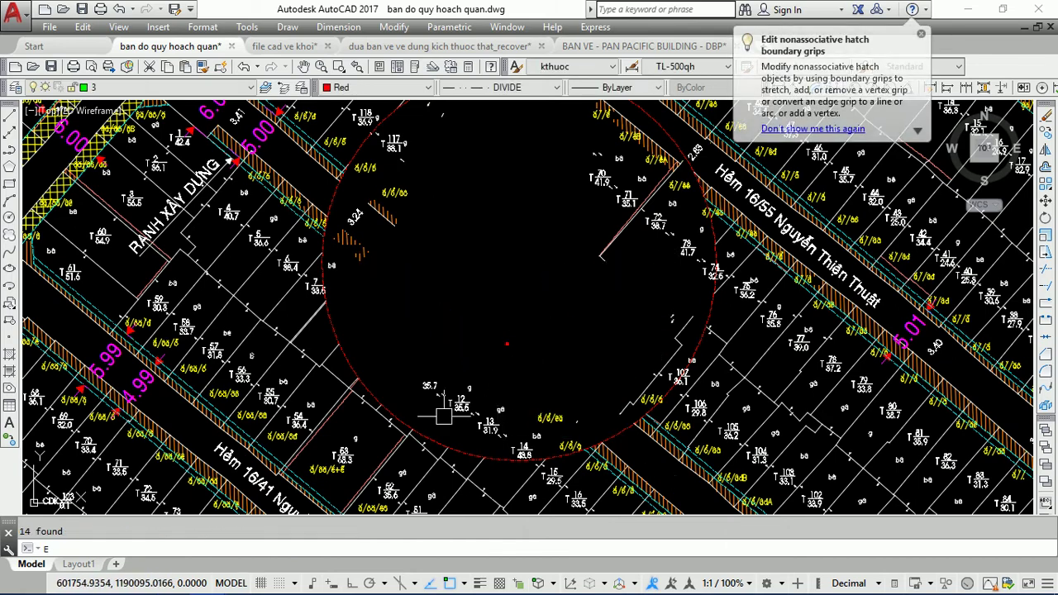
key(Return)
scroll(482, 289, down, 3)
key(Escape)
scroll(483, 281, down, 2)
middle_drag(471, 264, 369, 296)
Step: Draw a red line right of the plan and copy it twice further right
text(l)
key(Return)
click(789, 233)
click(739, 452)
key(Escape)
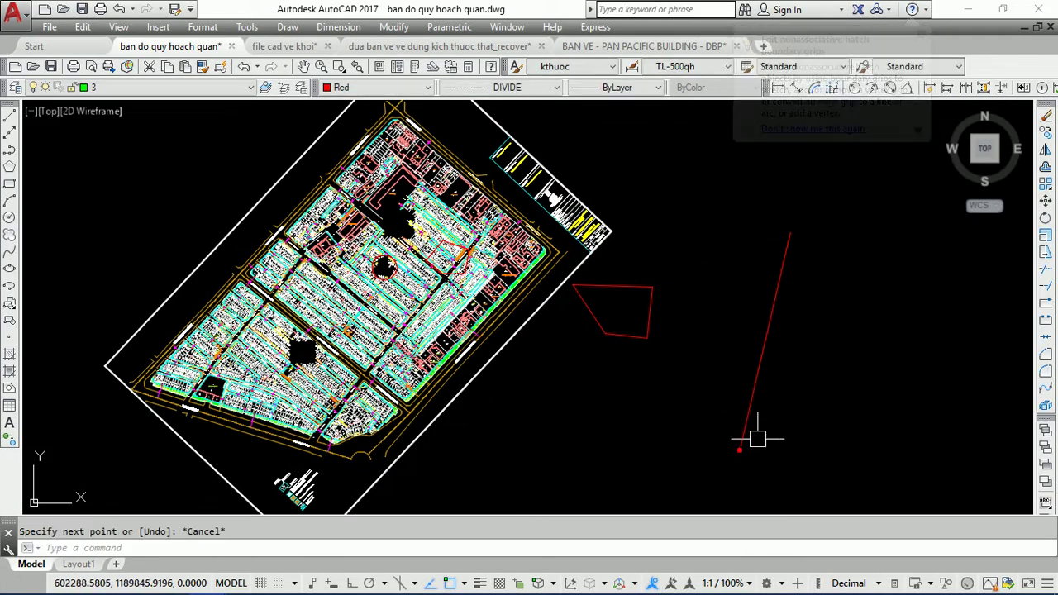
click(702, 427)
text(co)
key(Return)
click(791, 370)
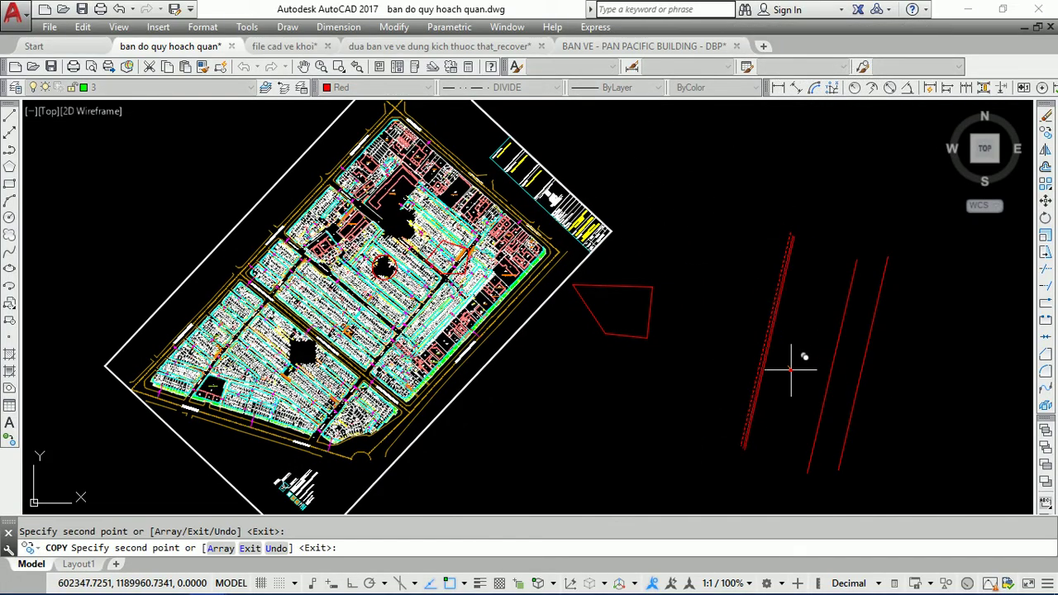
click(838, 401)
key(Return)
Step: Draw a diagonal red line and copy it higher up
text(l)
key(Return)
click(726, 246)
click(916, 427)
click(827, 418)
click(852, 437)
text(co)
key(Return)
click(883, 406)
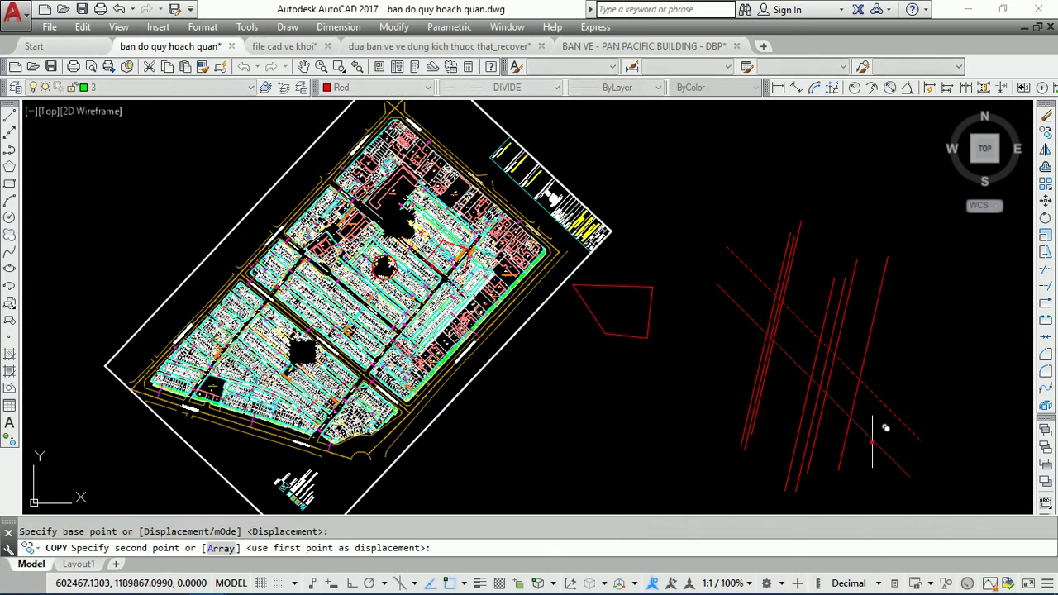
click(885, 351)
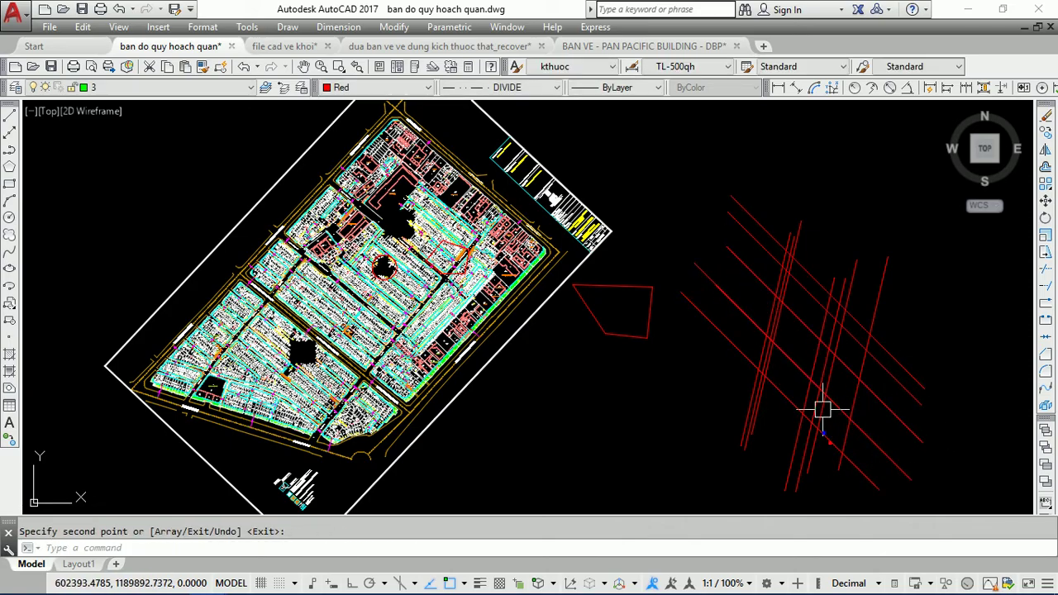
key(Return)
Step: Draw a circle over the red lines and colour it Yellow
text(c)
key(Return)
click(803, 349)
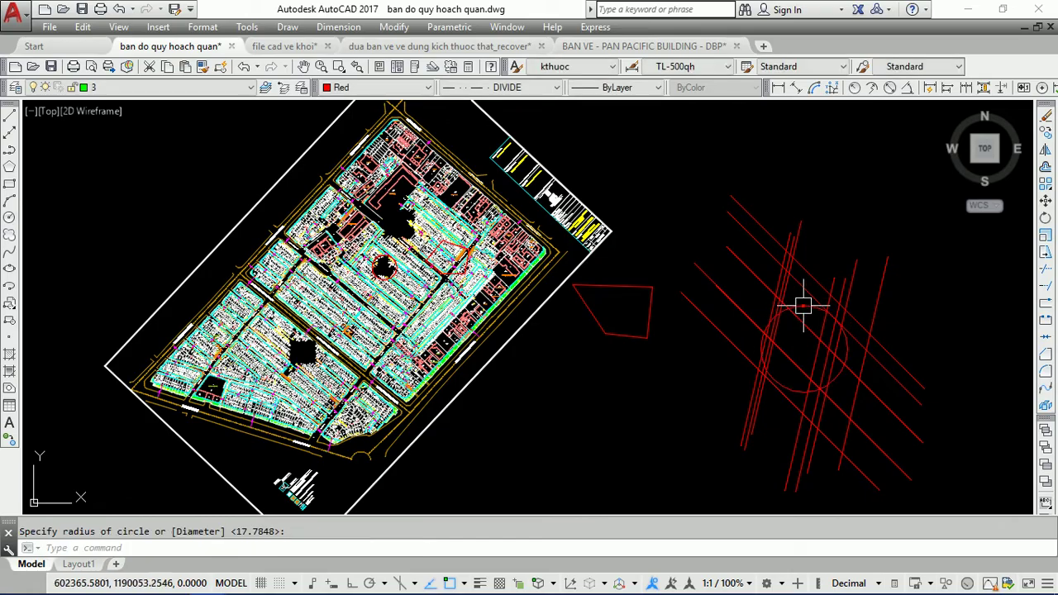
scroll(804, 306, up, 3)
click(802, 306)
click(803, 305)
click(376, 87)
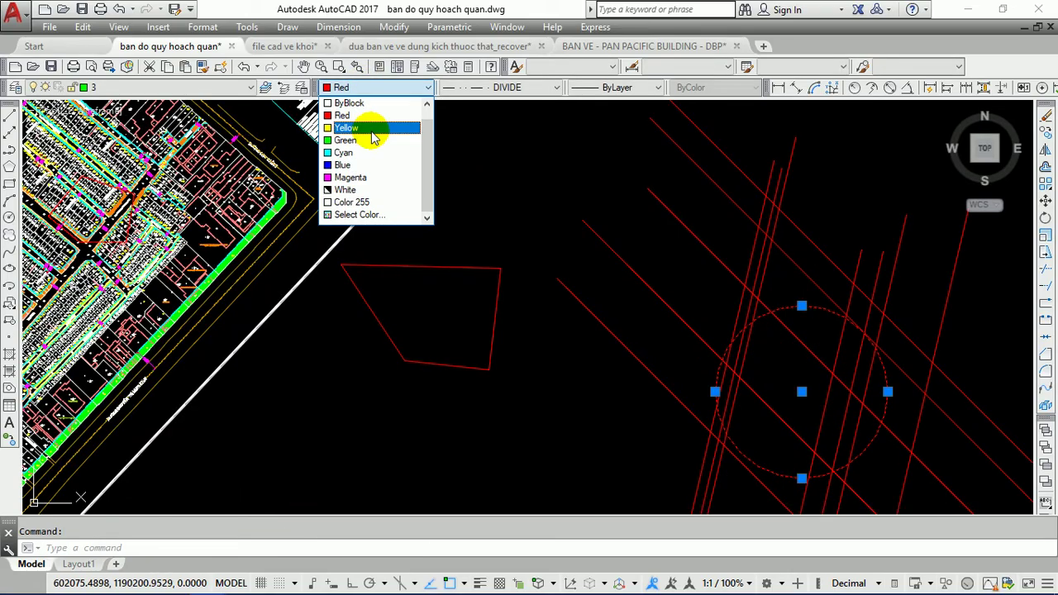
click(373, 130)
key(Escape)
middle_drag(668, 378, 383, 355)
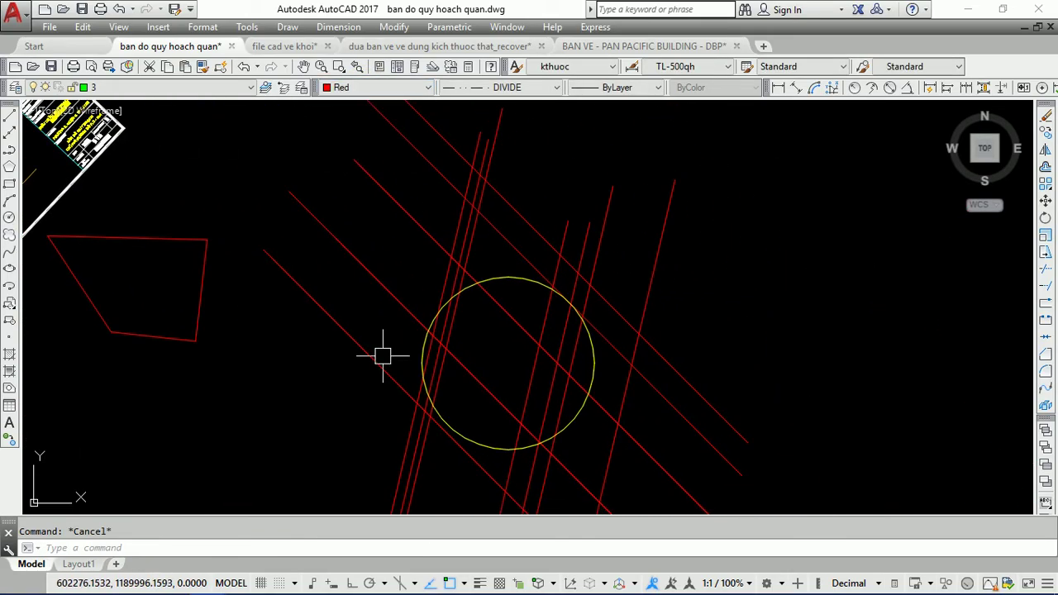
Step: Trim the red lines at the yellow circle using it as cutting edge
text(E)
key(Return)
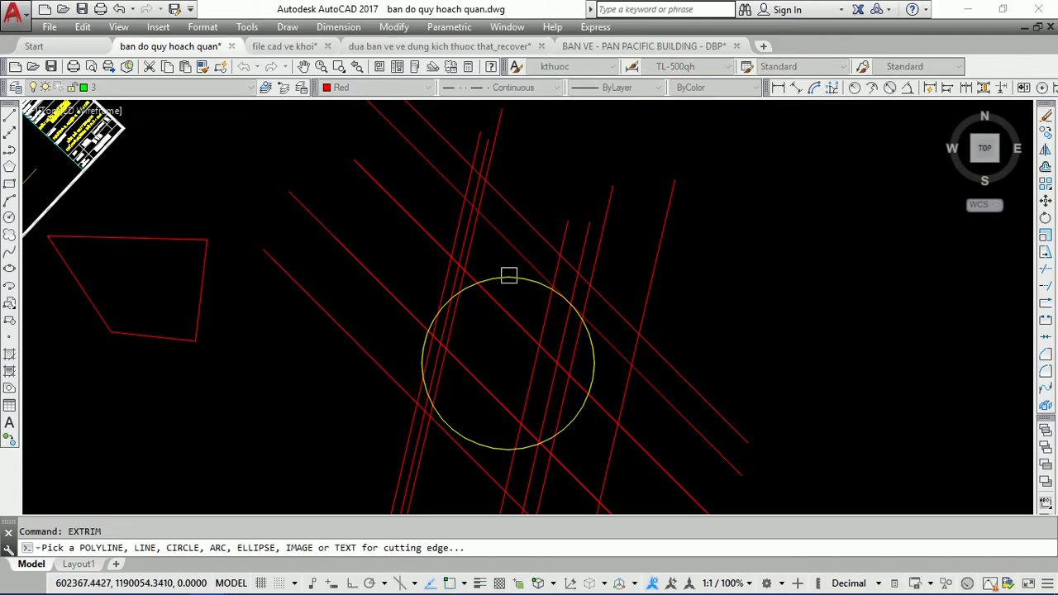
click(507, 277)
scroll(490, 335, up, 3)
click(491, 335)
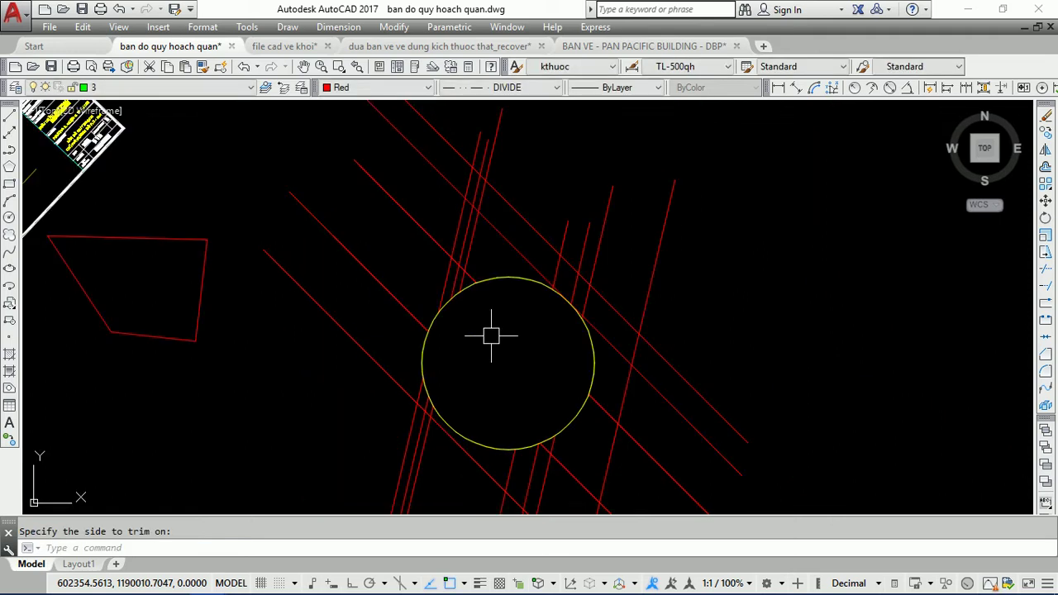
scroll(697, 314, down, 2)
scroll(703, 318, down, 1)
scroll(438, 256, up, 2)
scroll(476, 283, up, 2)
scroll(433, 383, up, 5)
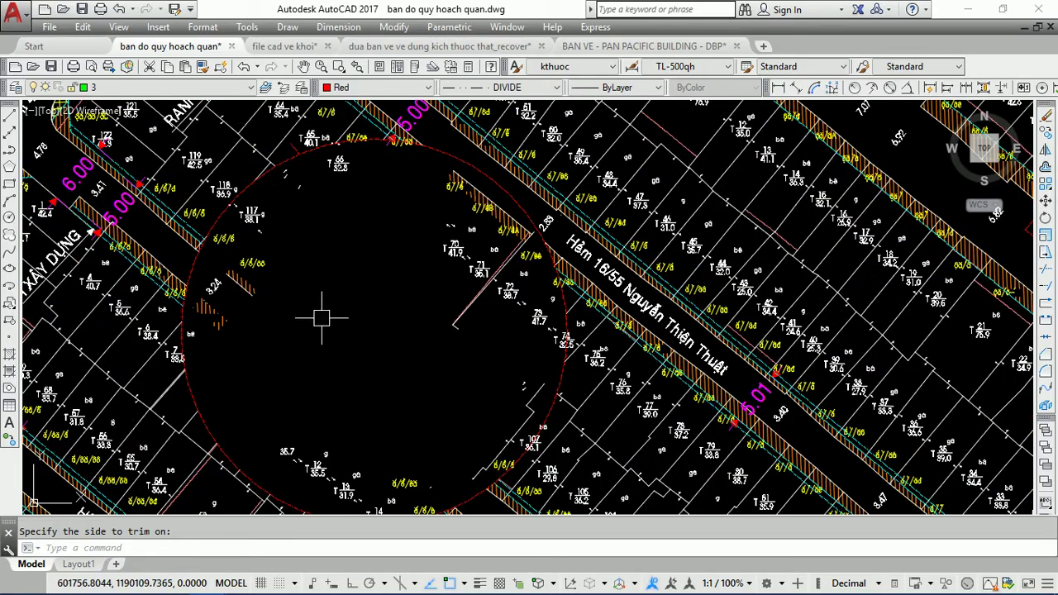
scroll(338, 312, down, 4)
scroll(595, 371, down, 2)
middle_drag(595, 372, 519, 329)
scroll(519, 329, up, 2)
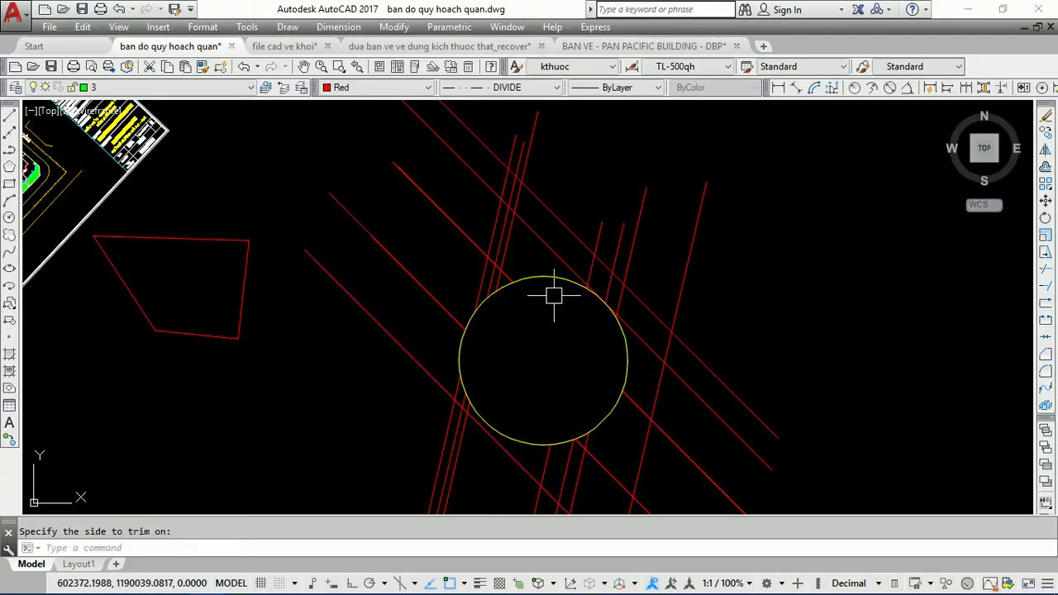
click(621, 359)
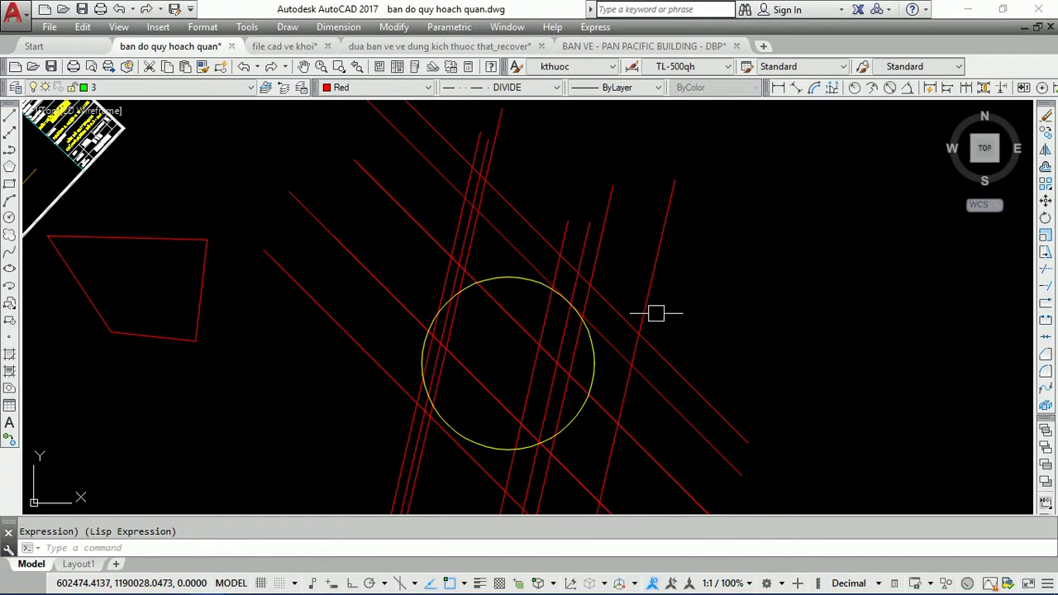
Step: Run ETRIM again with the yellow circle as the cutting edge
text(E)
text(TRIM)
key(Return)
click(497, 276)
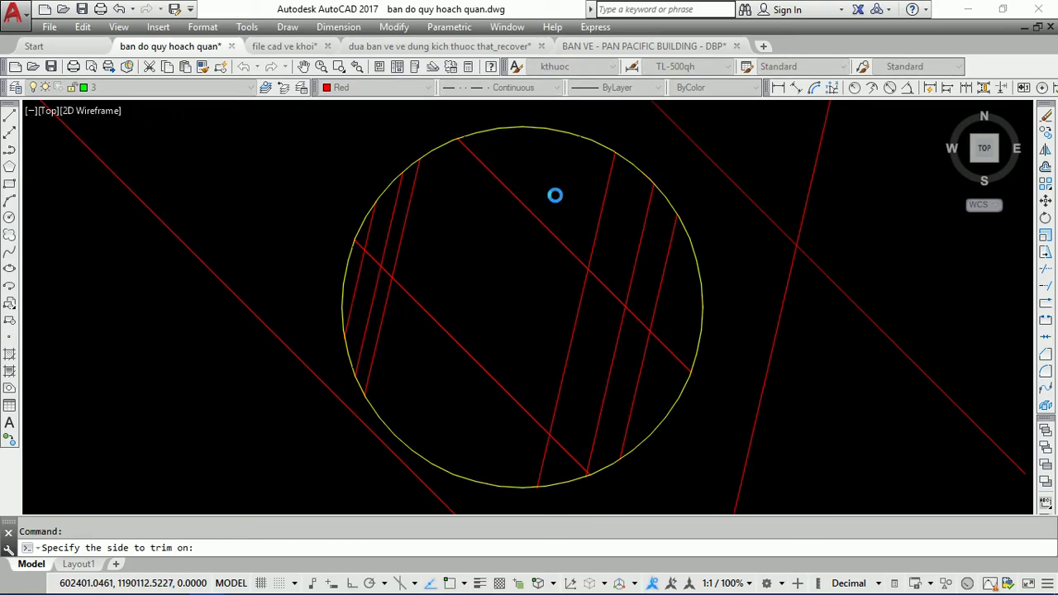
Step: Zoom out to the whole site plan, then zoom and pan to center the red-bordered detail block
scroll(504, 240, up, 5)
scroll(581, 165, down, 2)
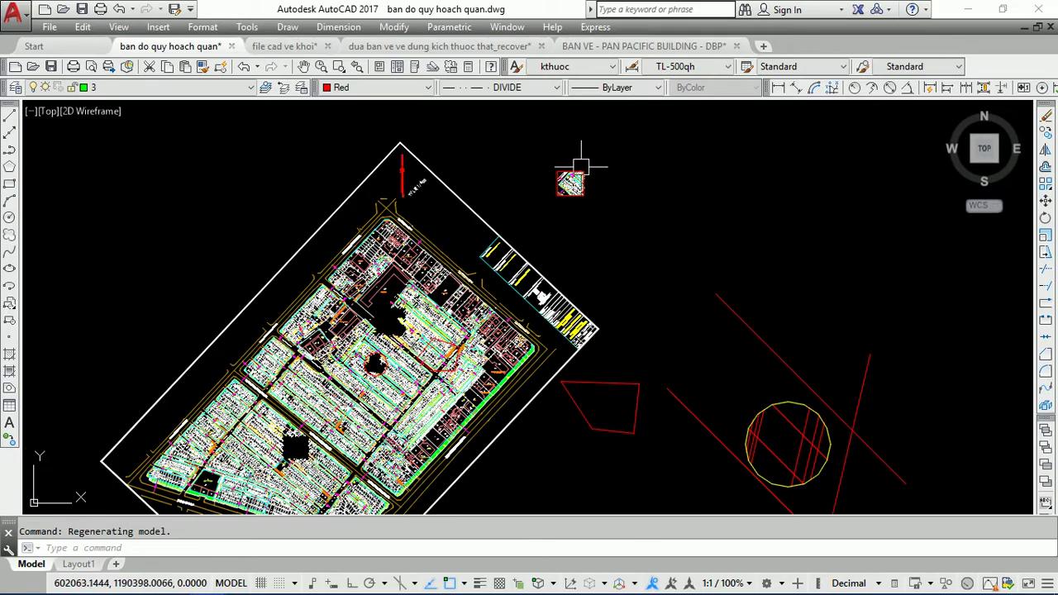
middle_drag(773, 463, 718, 326)
scroll(395, 261, up, 5)
scroll(395, 262, down, 6)
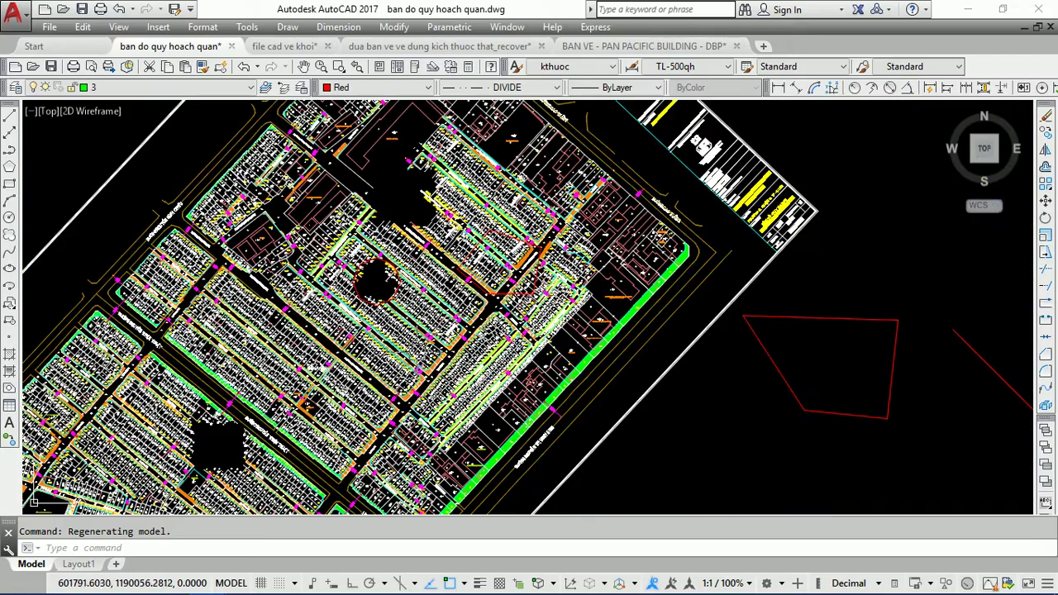
scroll(377, 279, down, 3)
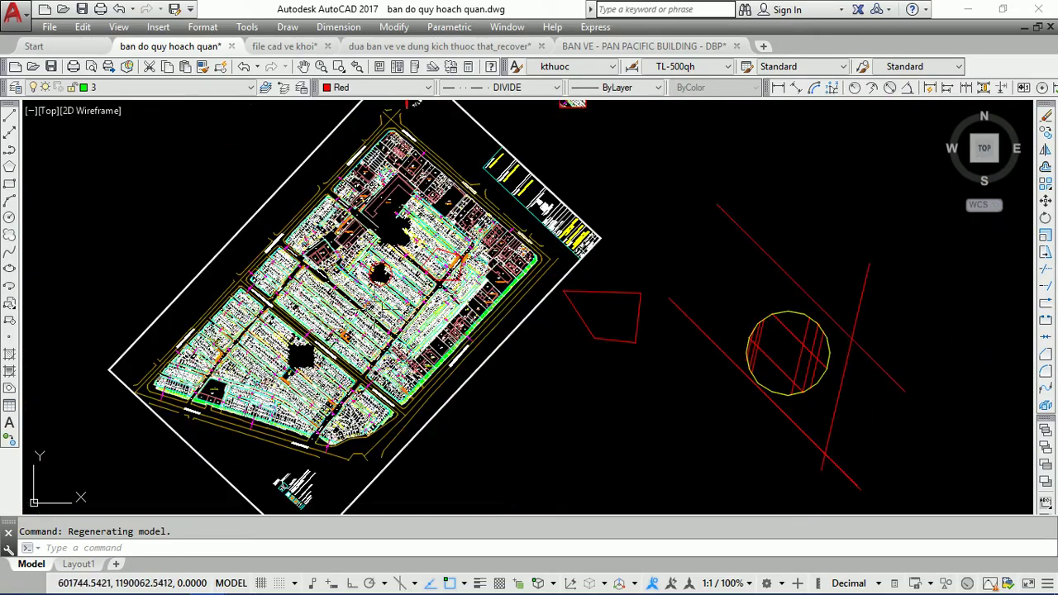
scroll(558, 256, up, 5)
scroll(541, 281, up, 3)
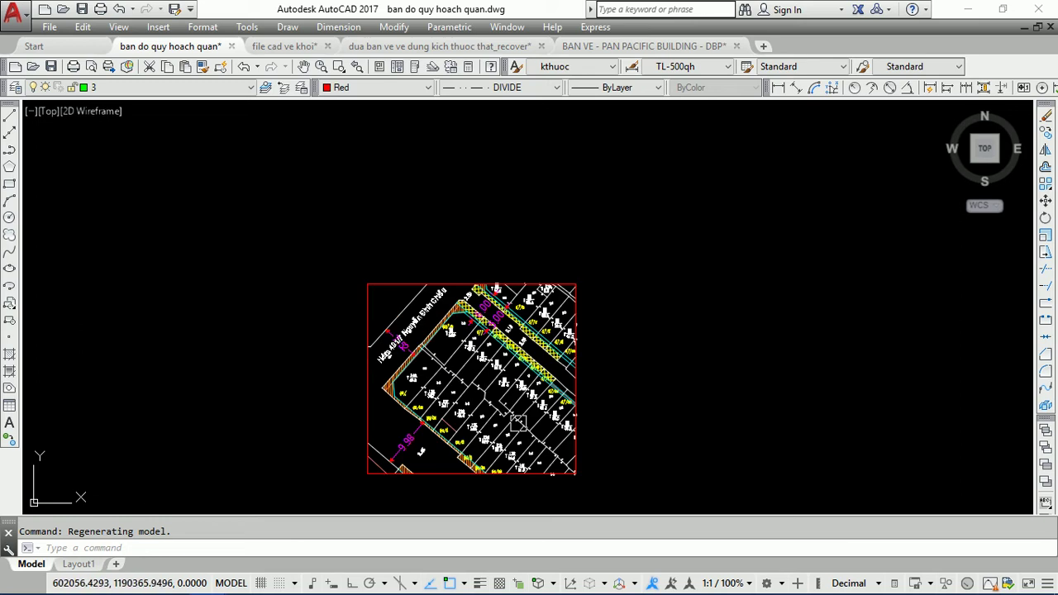
middle_drag(445, 389, 488, 306)
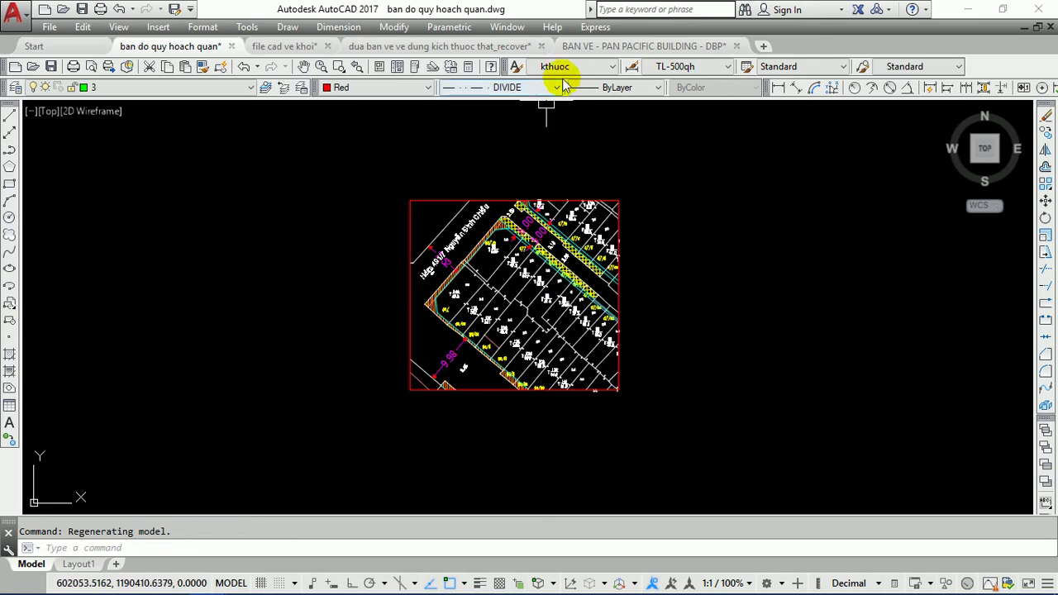
mouse_move(644, 46)
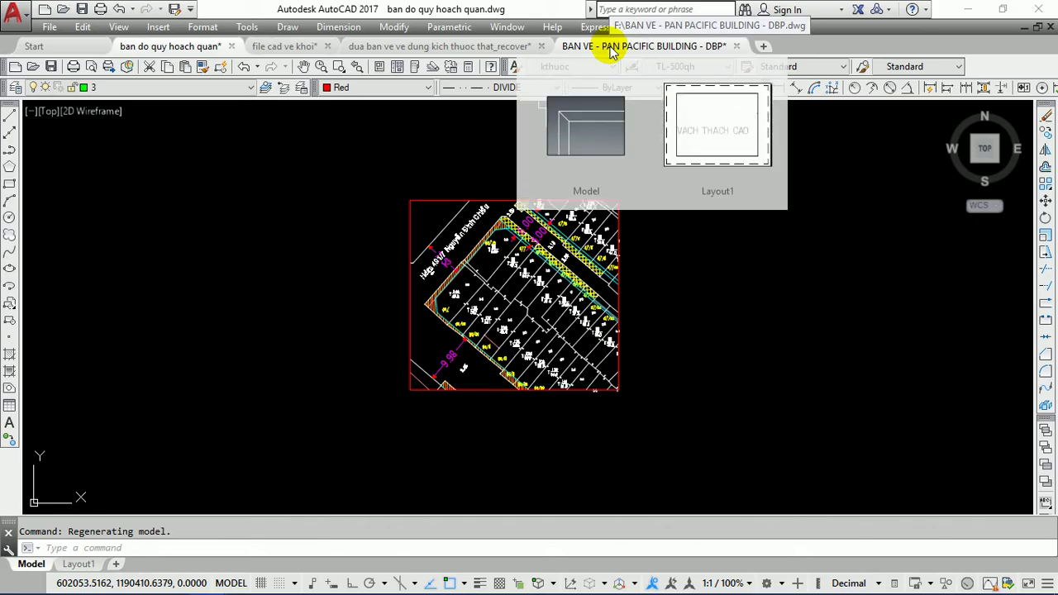
Step: Switch to the BAN VE - PAN PACIFIC BUILDING - DBP drawing and frame its MẶT BẰNG TẦNG LẦU 4 sheet
click(609, 48)
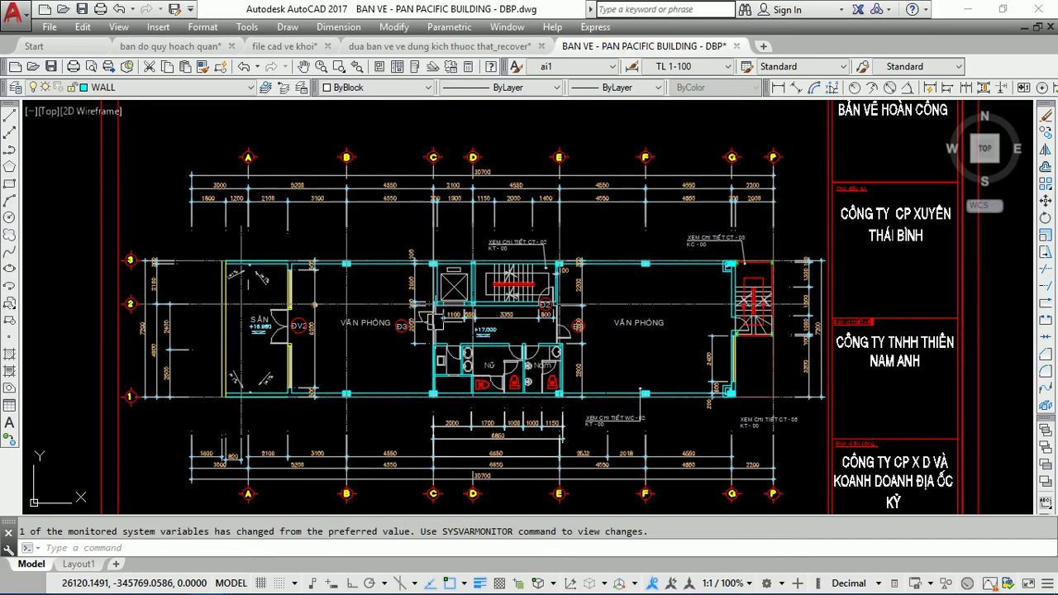
middle_drag(430, 316, 453, 305)
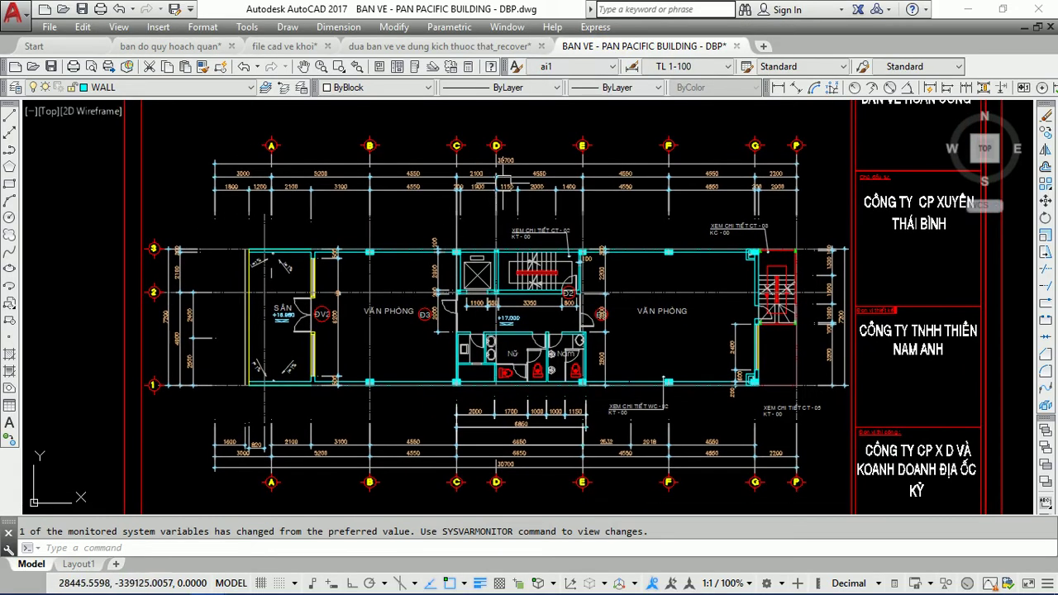
scroll(453, 248, up, 3)
scroll(466, 265, down, 3)
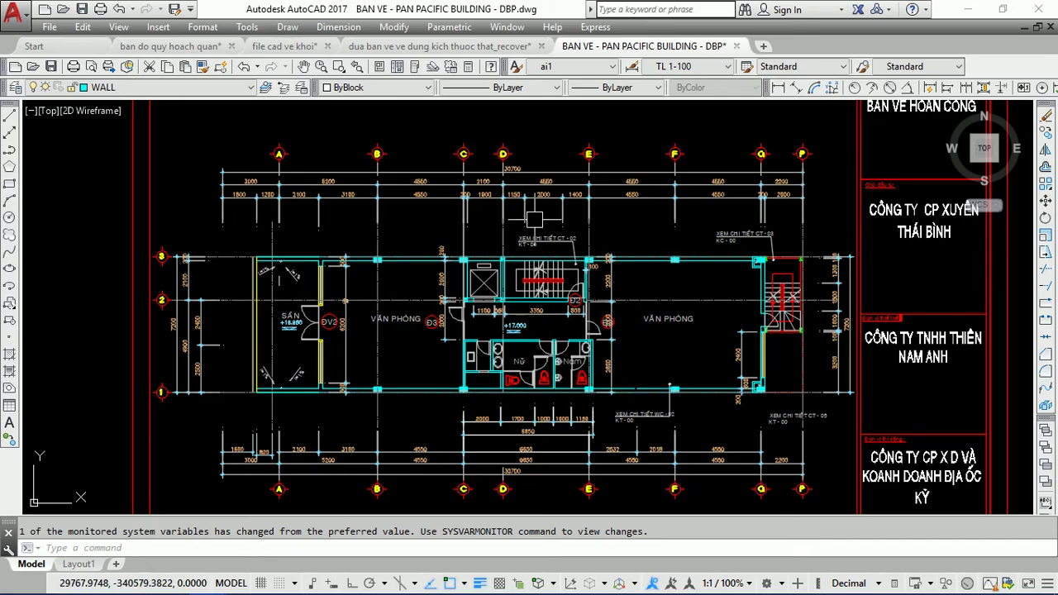
scroll(525, 219, down, 3)
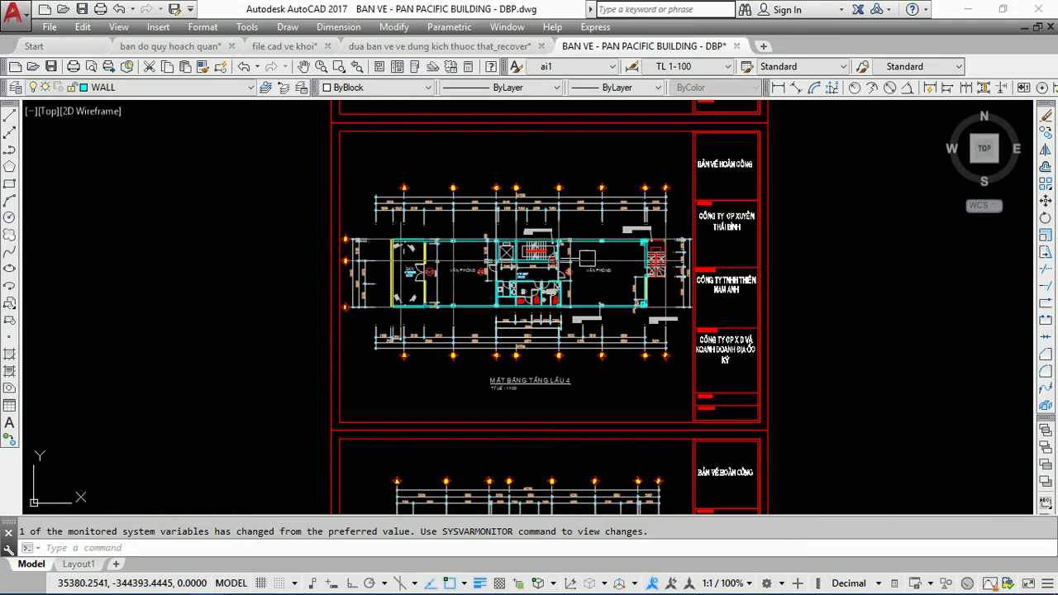
Step: Draw a rectangle (REC) from above-left of the lift to the far corner enclosing the stair core
scroll(590, 260, up, 3)
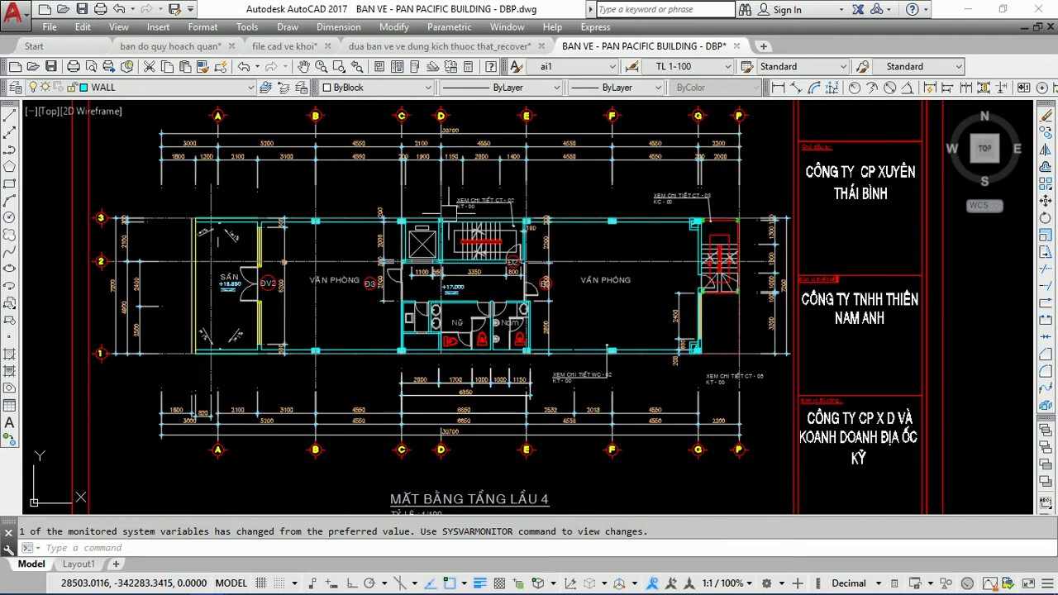
scroll(473, 207, up, 3)
scroll(603, 314, down, 3)
text(RE)
key(Return)
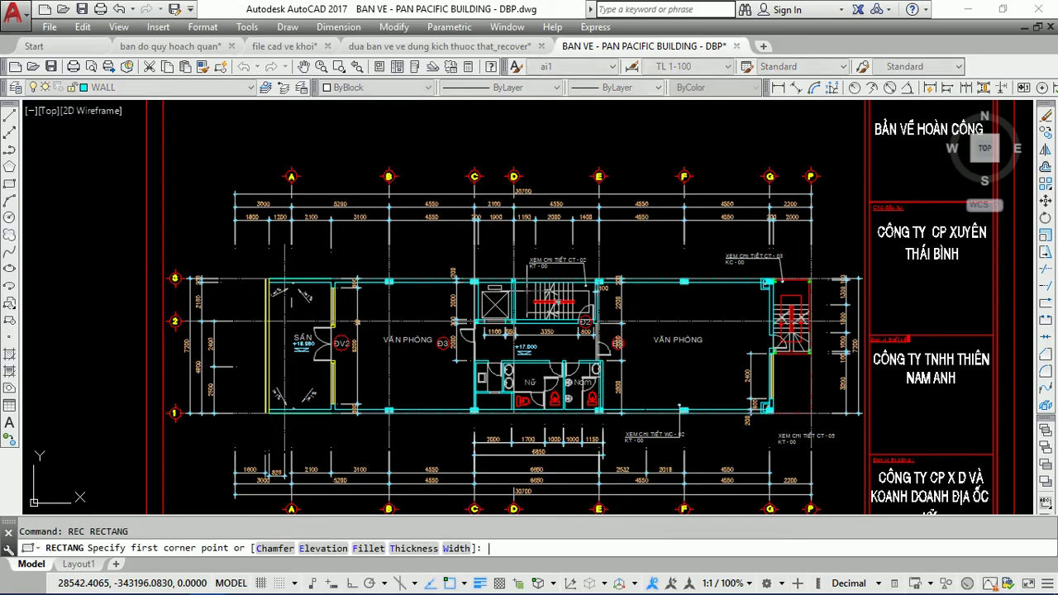
scroll(446, 258, up, 3)
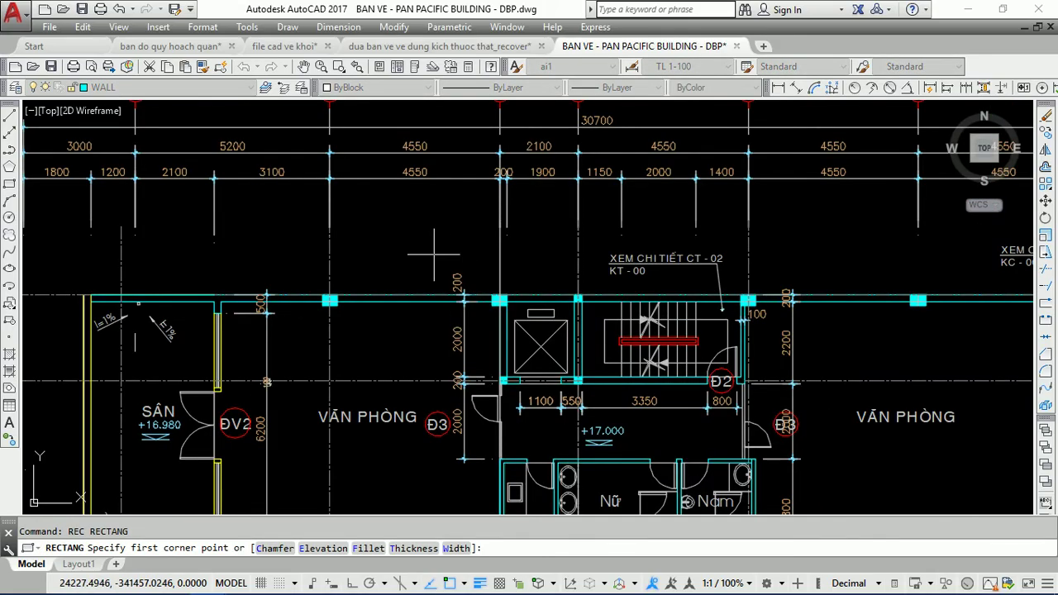
click(432, 253)
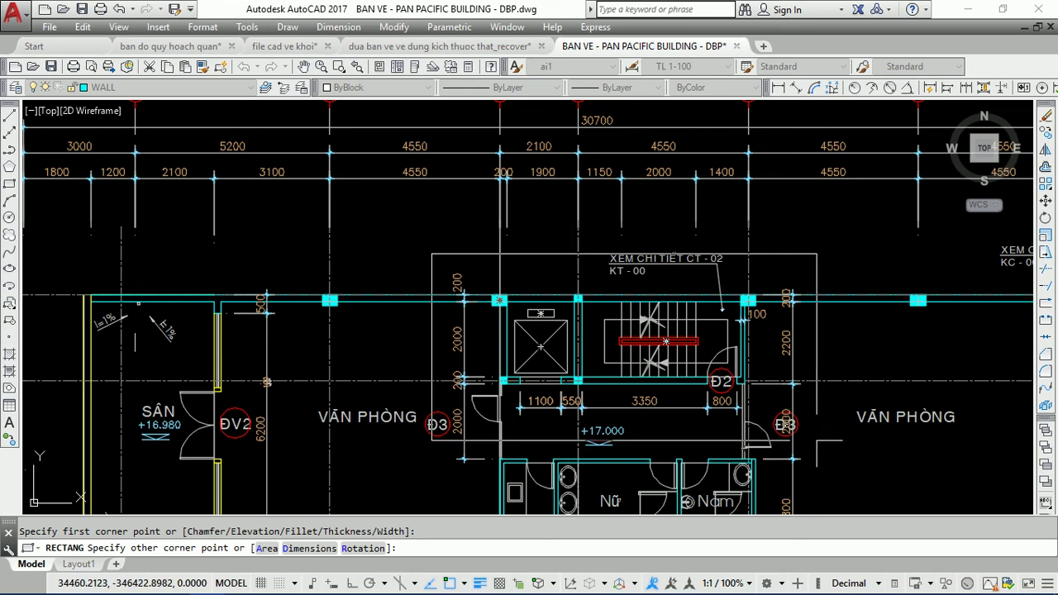
click(820, 438)
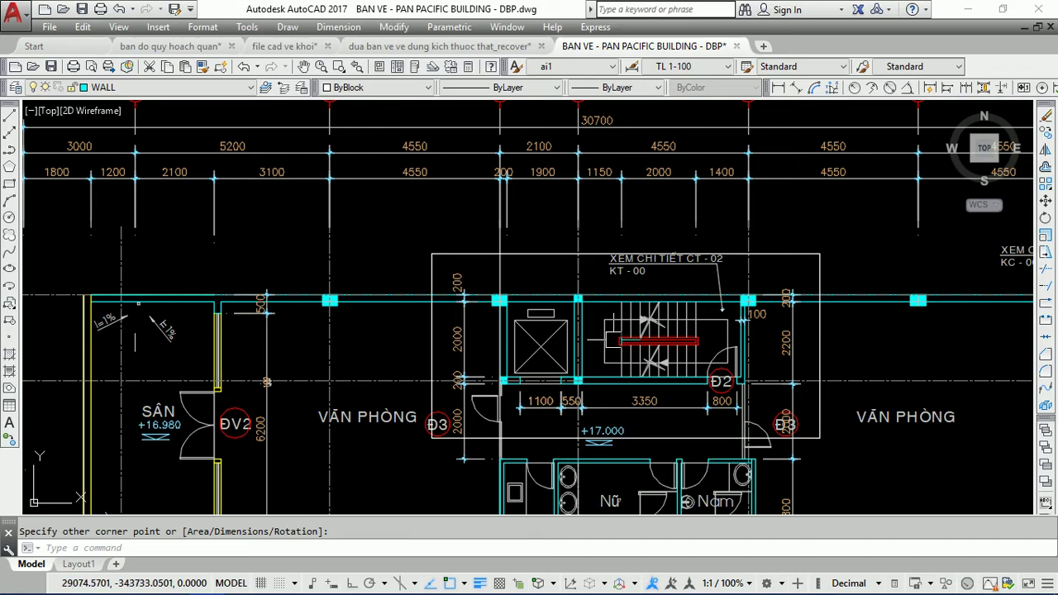
Step: Pan and zoom around the stair core to check the rectangle
middle_drag(574, 332, 522, 285)
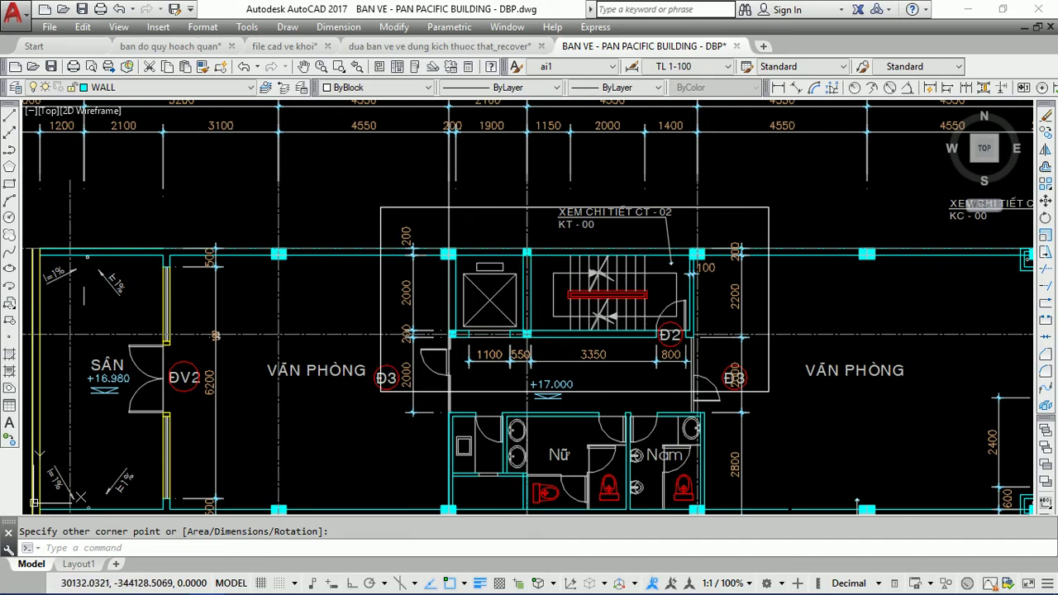
scroll(520, 314, down, 3)
scroll(496, 248, up, 3)
scroll(494, 213, up, 2)
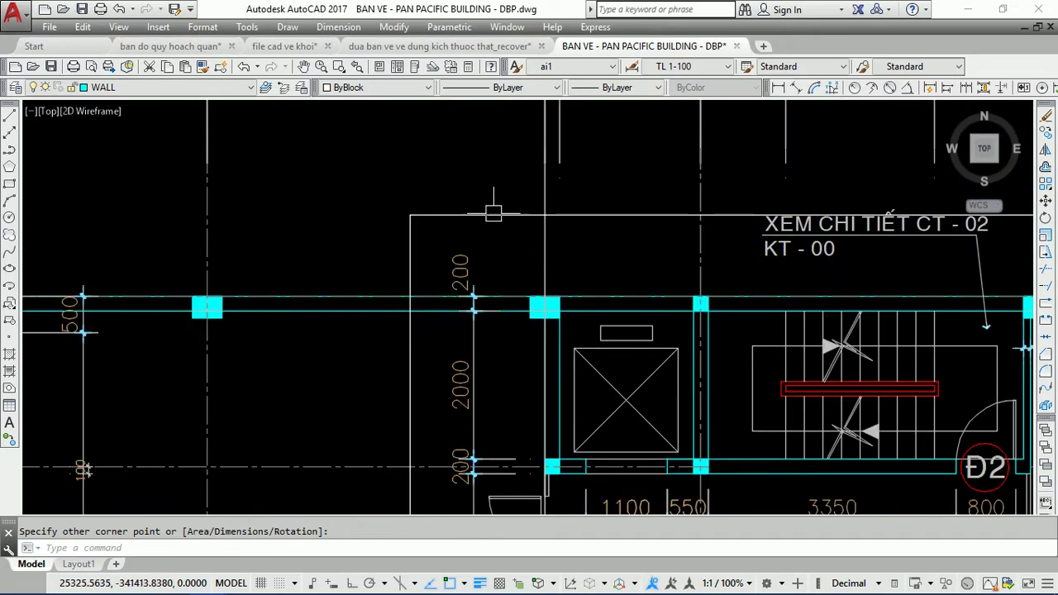
scroll(493, 213, down, 3)
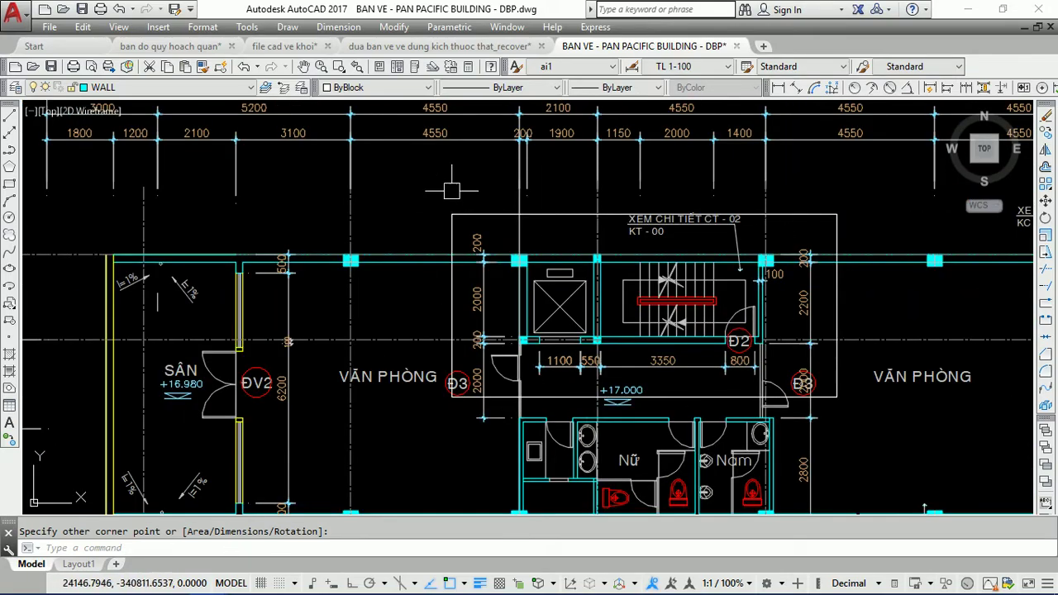
scroll(478, 200, up, 3)
scroll(409, 267, down, 3)
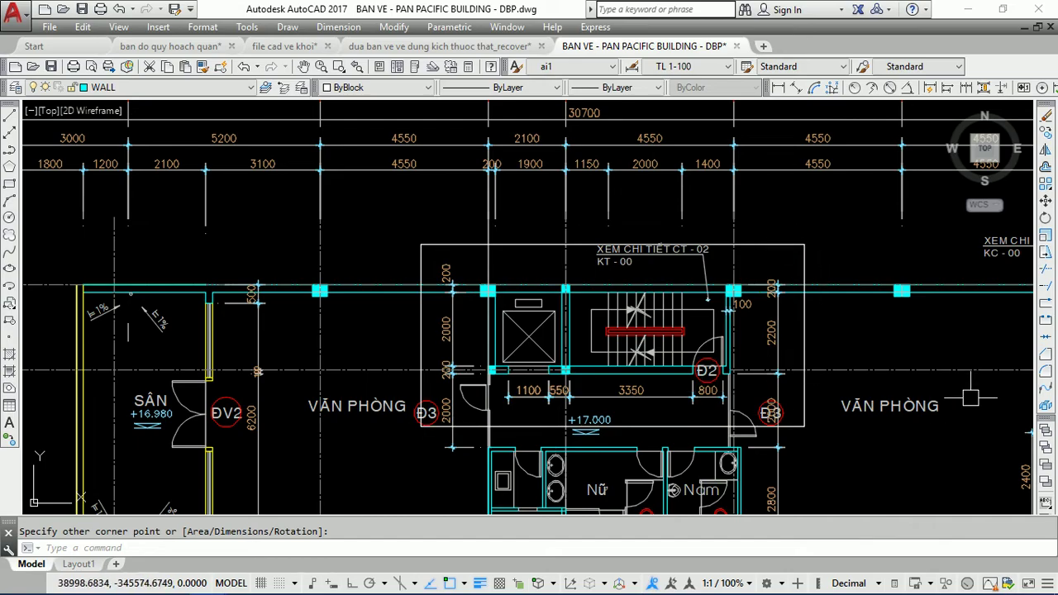
Step: Fillet all four rectangle corners with the Polyline option, using a radius measured by two picked points
click(1045, 373)
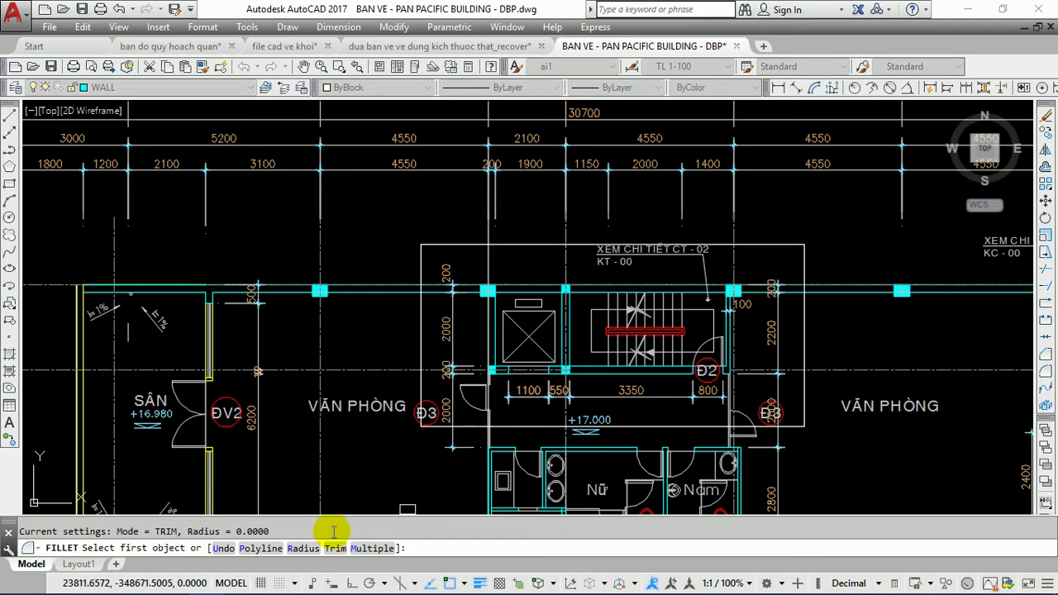
click(303, 548)
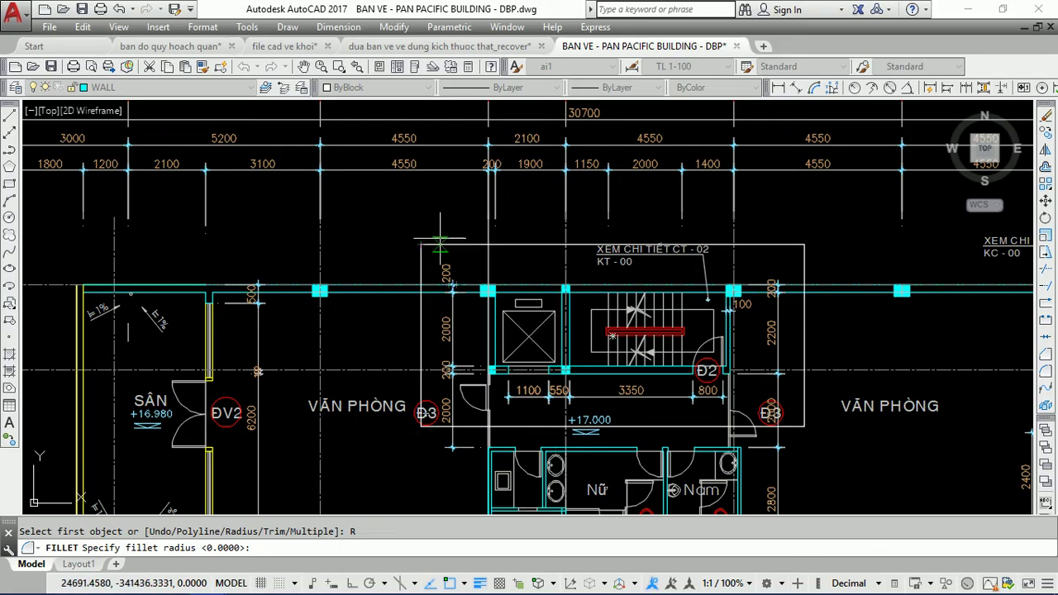
scroll(440, 240, up, 3)
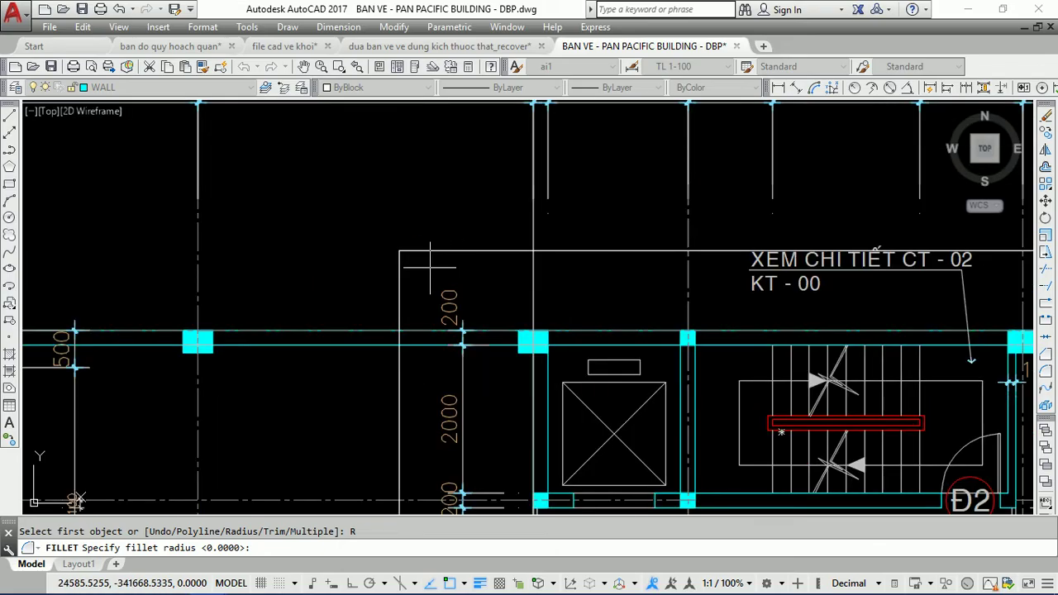
click(399, 250)
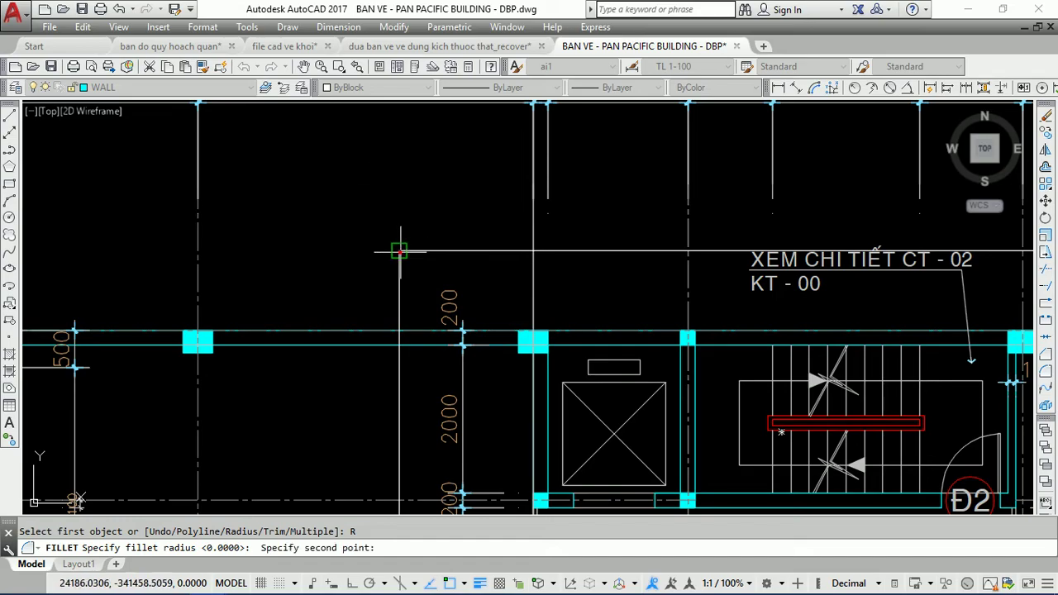
click(486, 251)
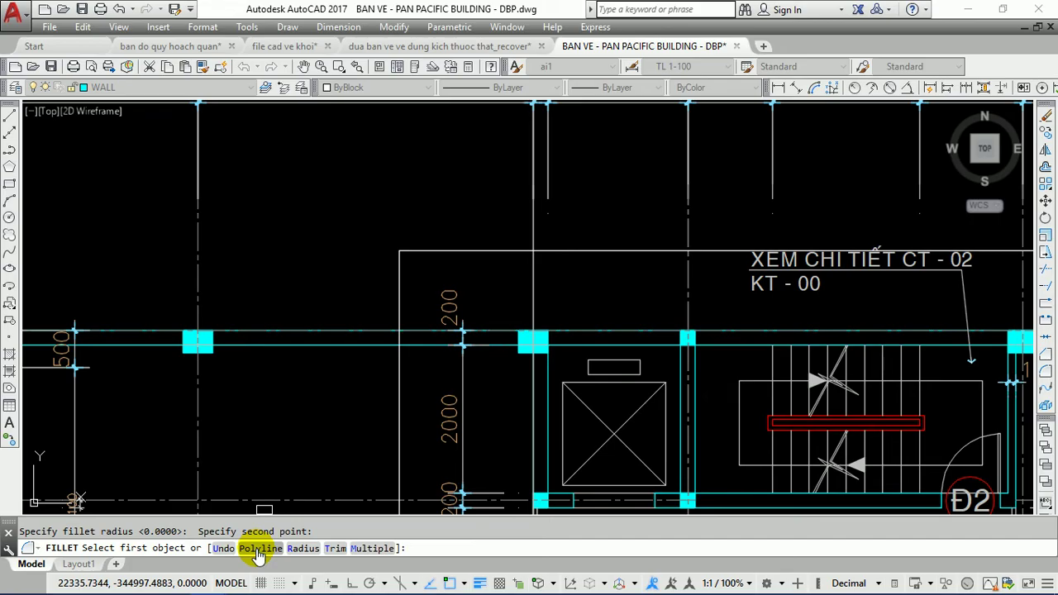
click(258, 549)
scroll(447, 198, down, 3)
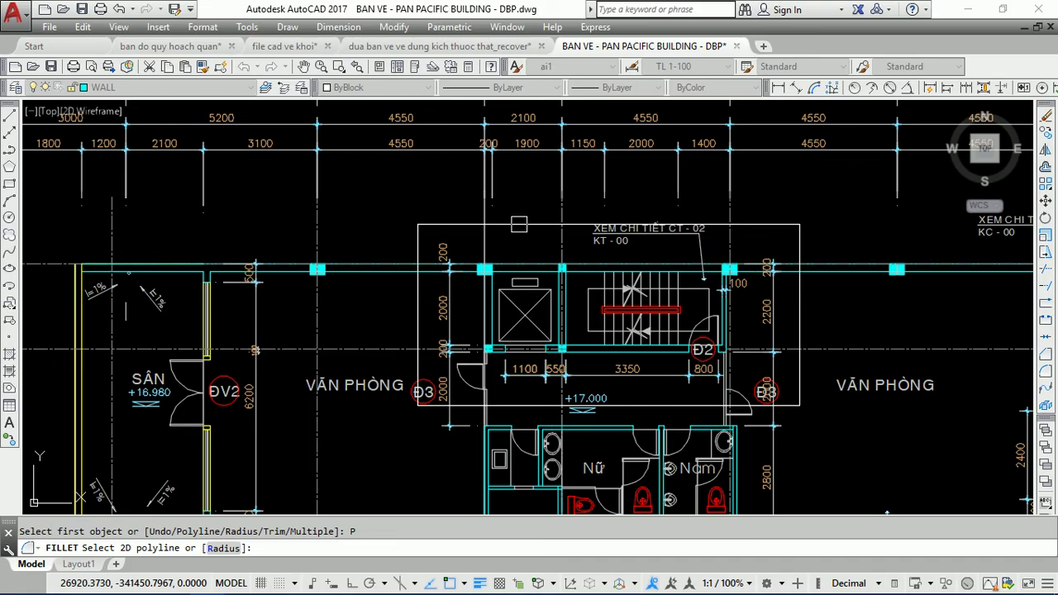
click(529, 224)
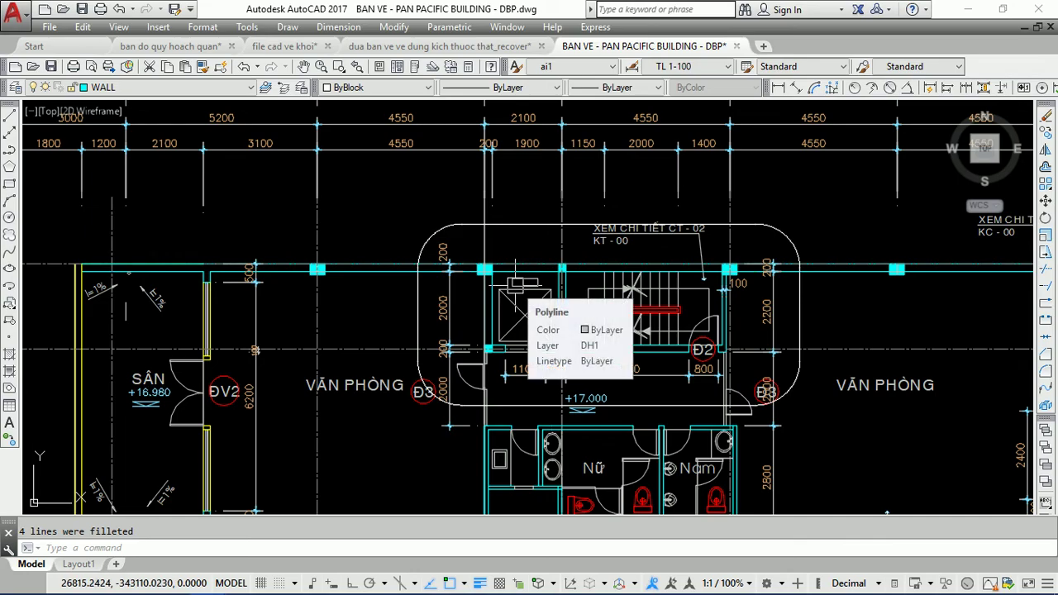
click(518, 226)
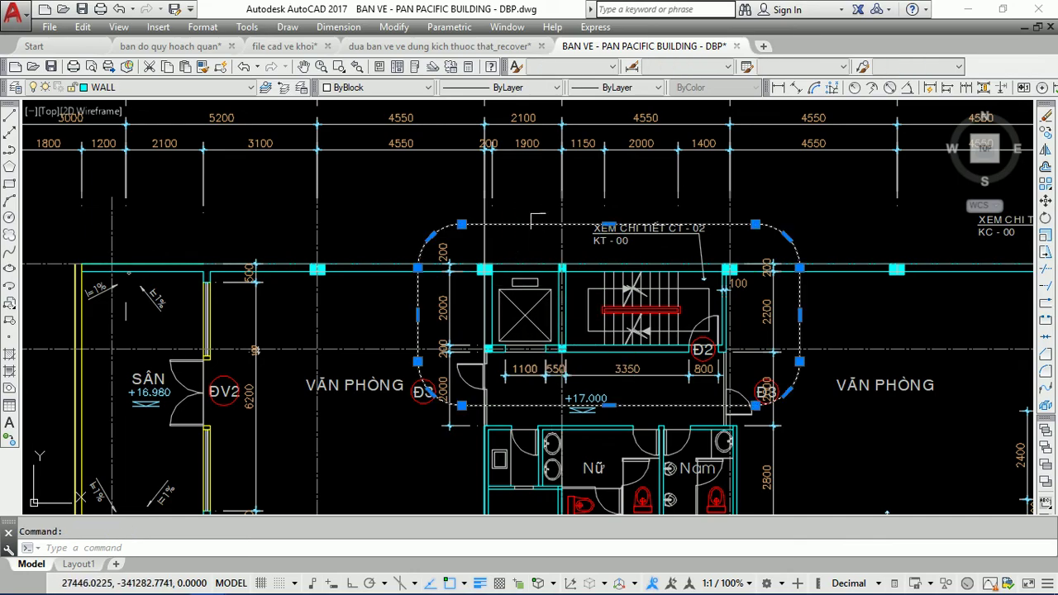
Step: Give the rounded boundary the HIDDEN dashed linetype at linetype scale 15
click(477, 92)
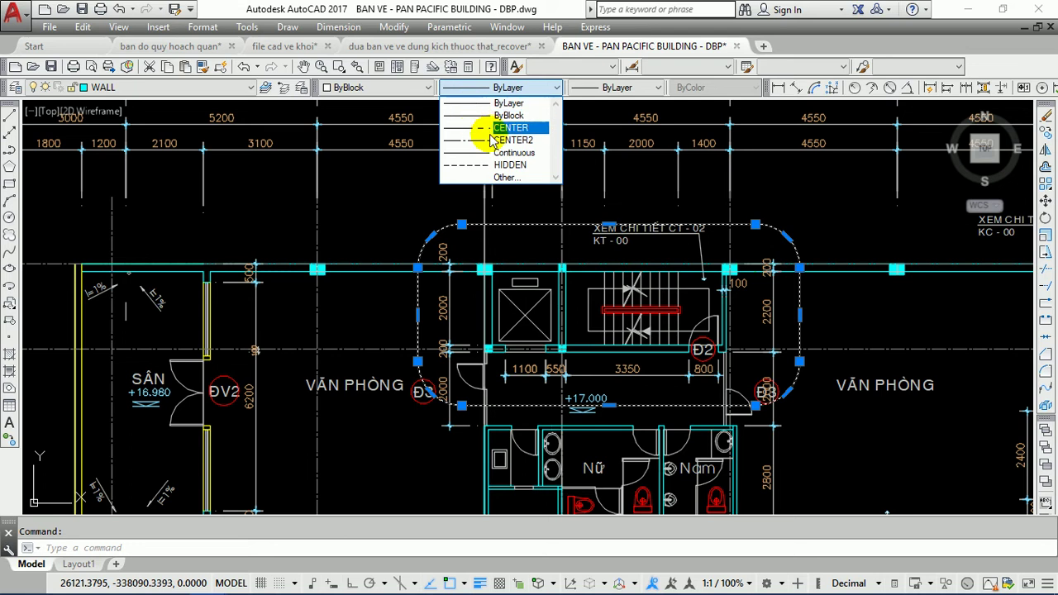
click(498, 161)
scroll(518, 219, up, 6)
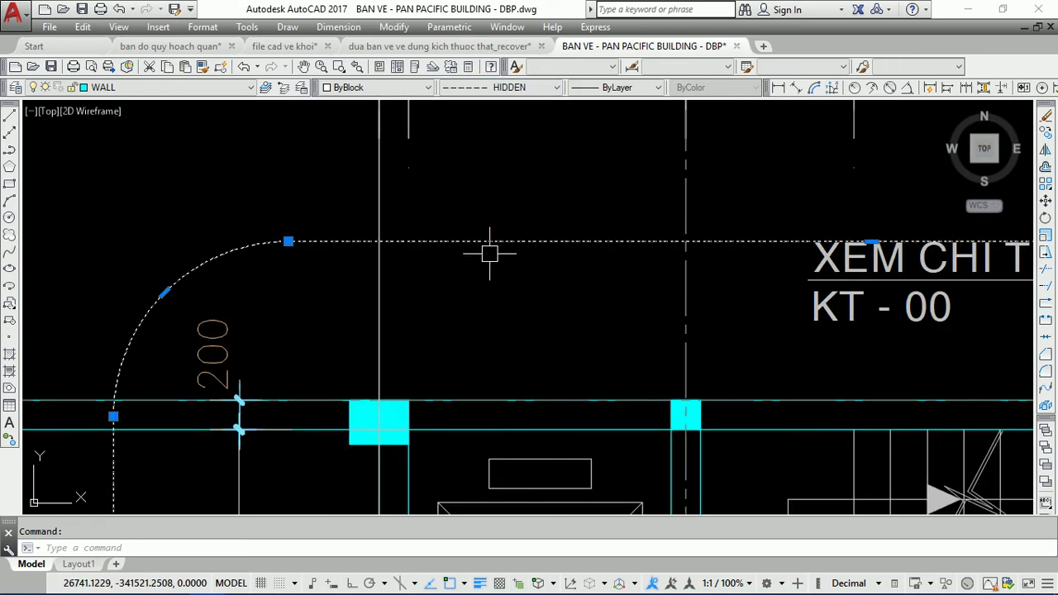
click(526, 547)
text(PR)
key(Return)
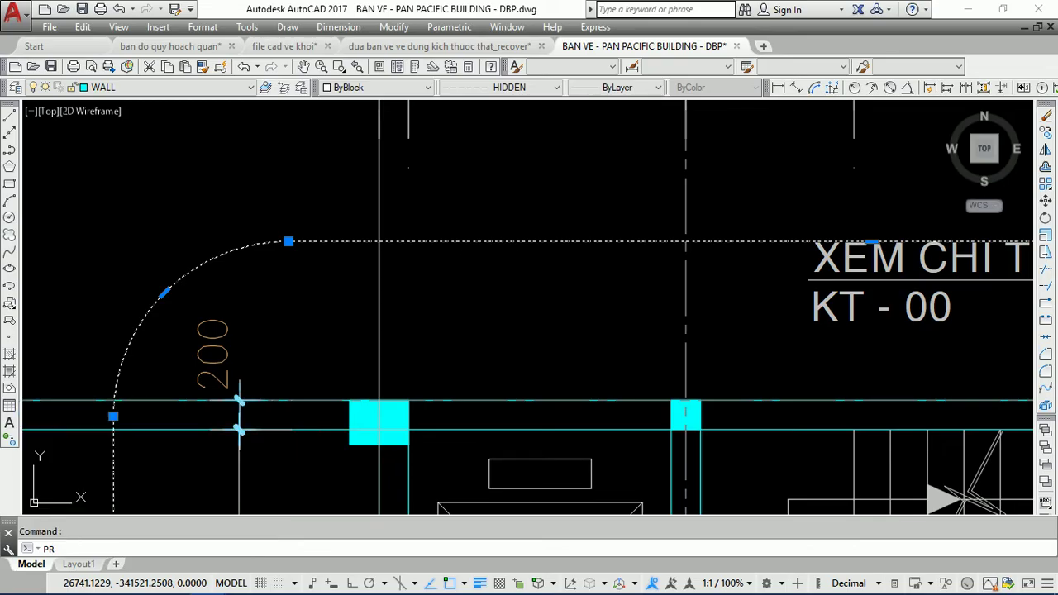
click(187, 237)
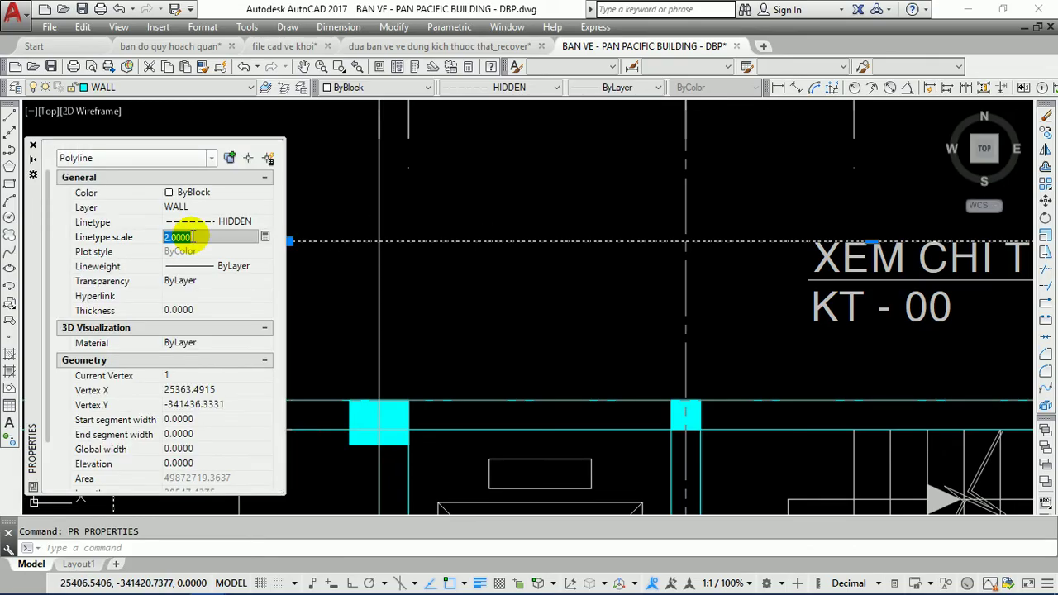
text(10)
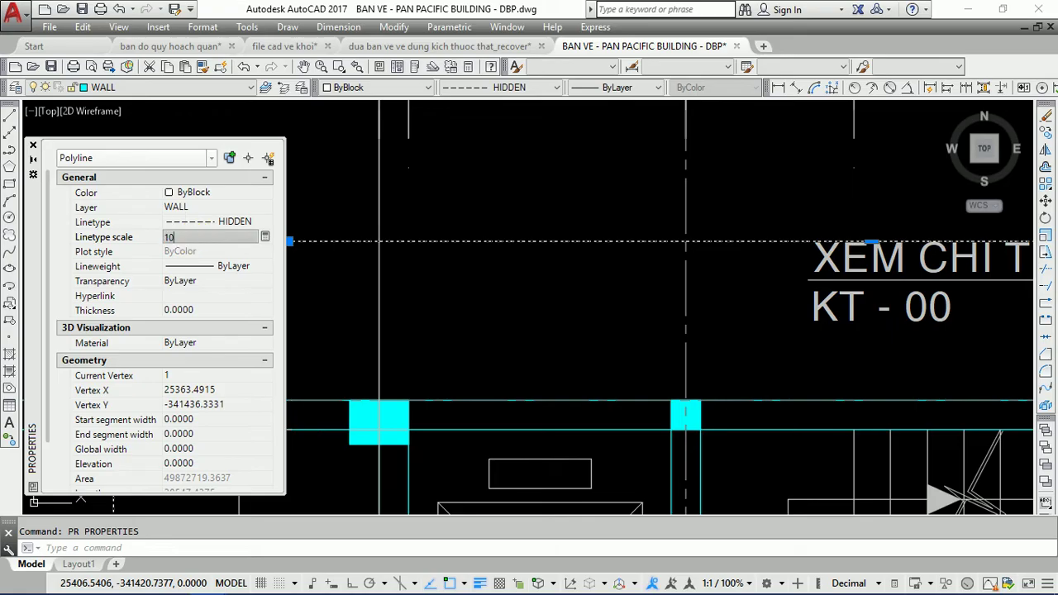
key(Return)
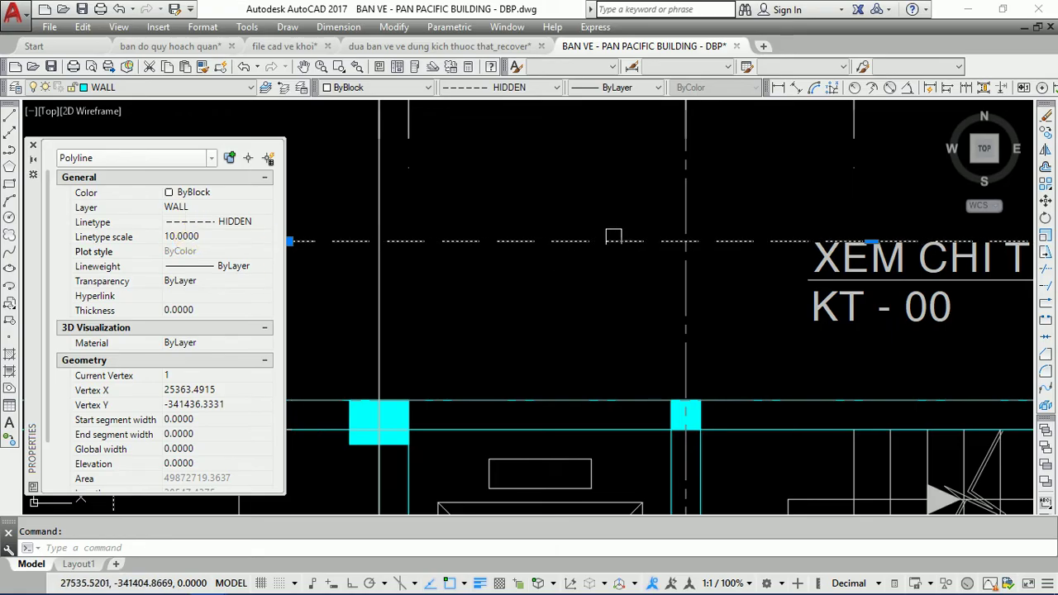
click(195, 236)
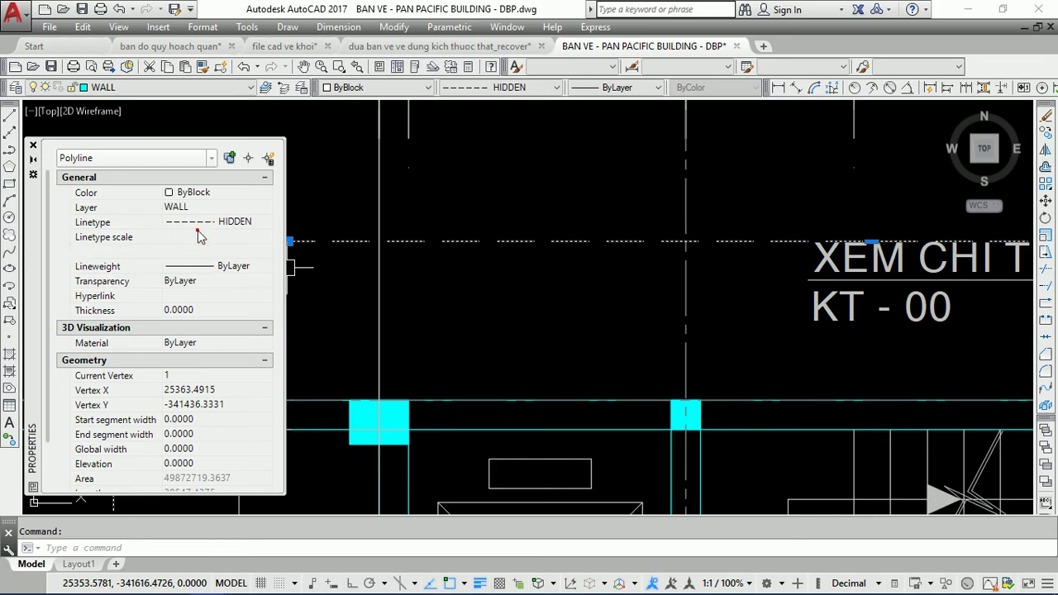
text(15)
key(Return)
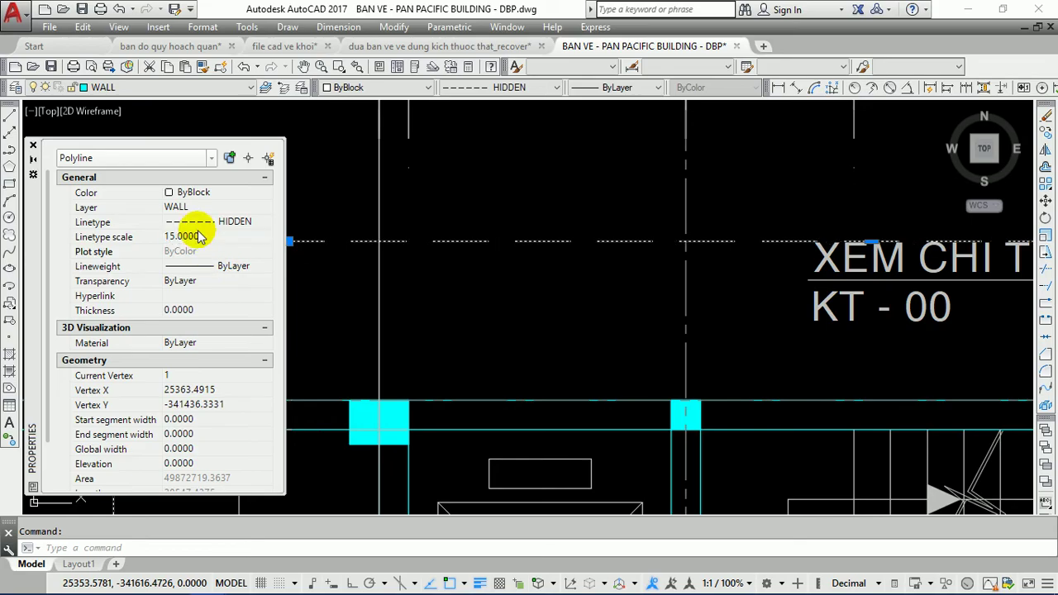
Step: Make the boundary red, close the Properties palette and deselect it
click(188, 192)
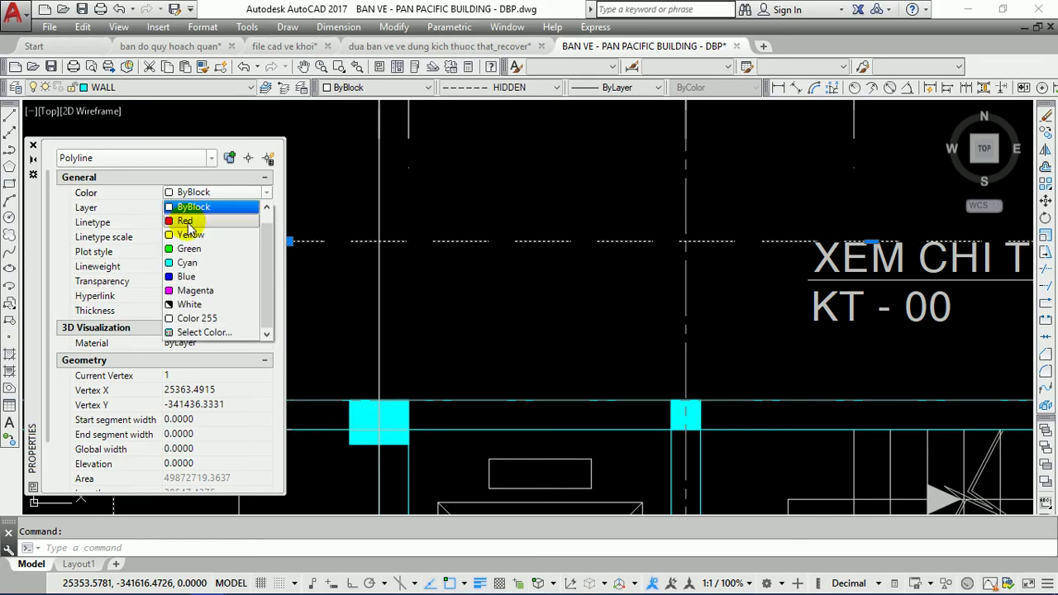
click(185, 221)
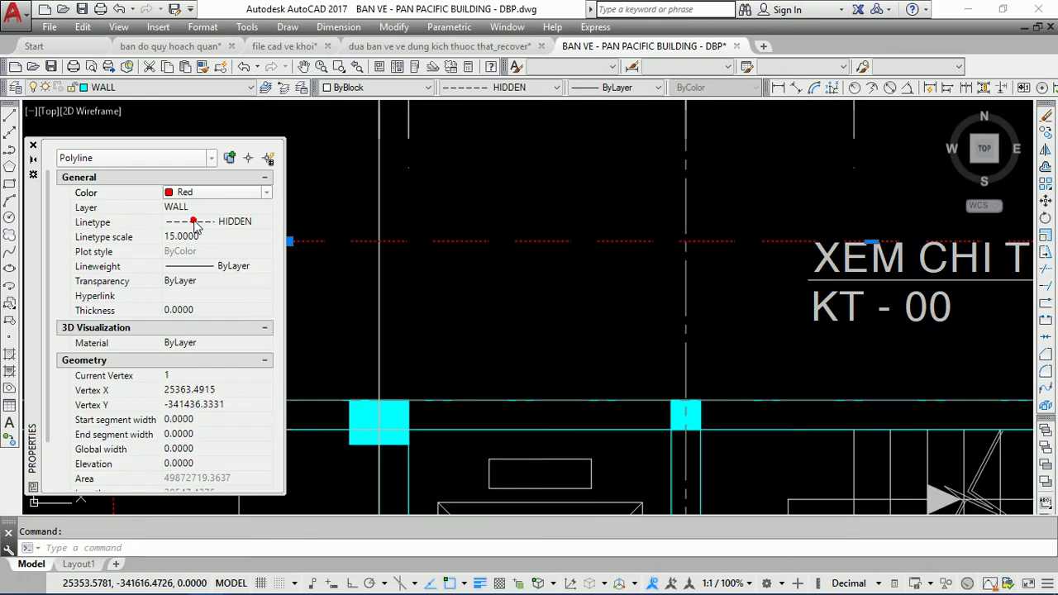
click(31, 148)
key(Escape)
scroll(94, 184, down, 4)
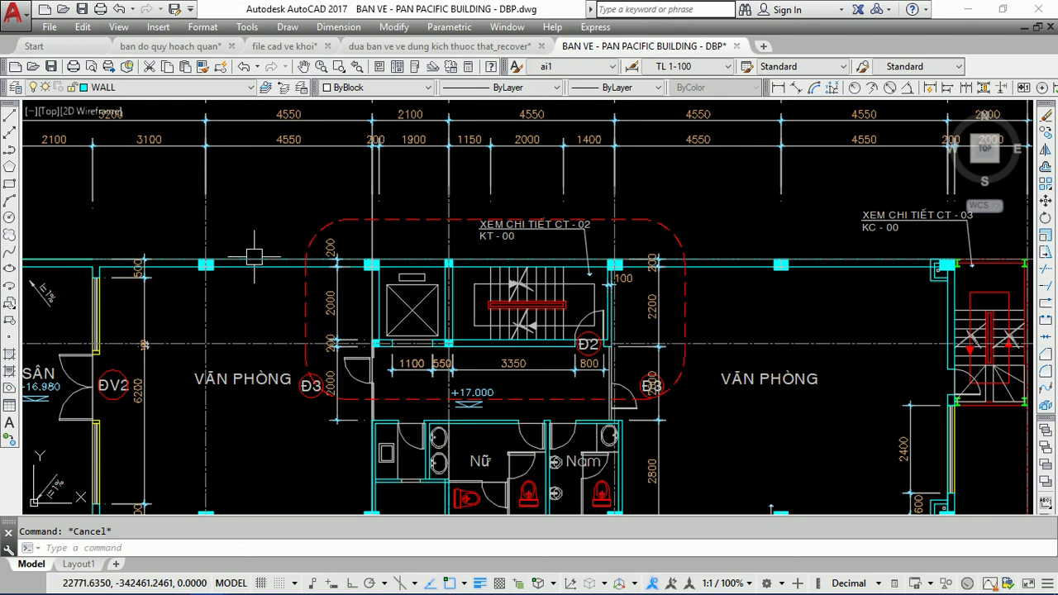
Step: Explode the restroom block into separate parts
scroll(256, 258, up, 3)
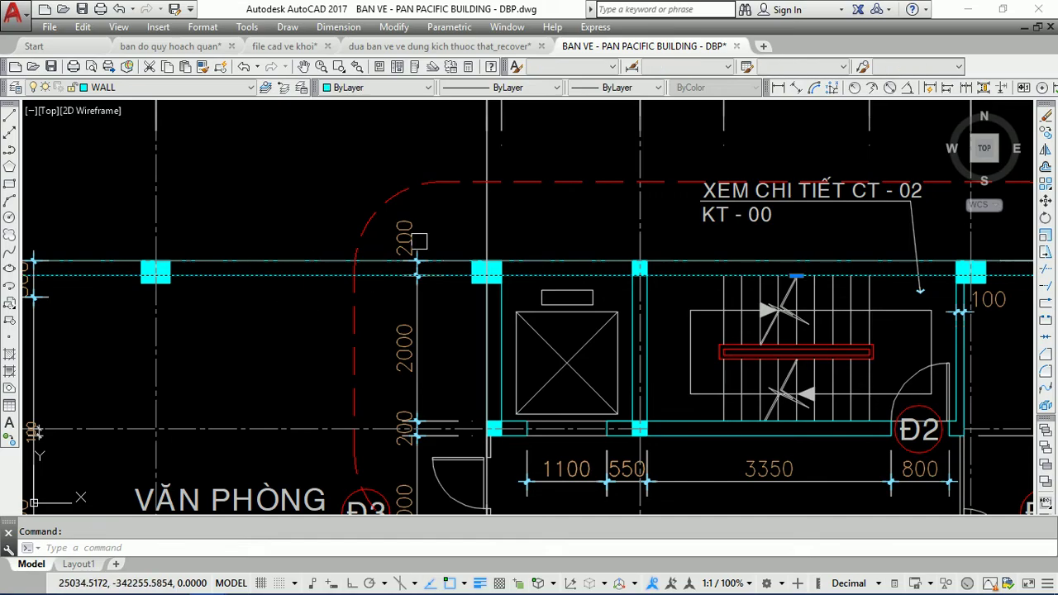
scroll(426, 243, down, 3)
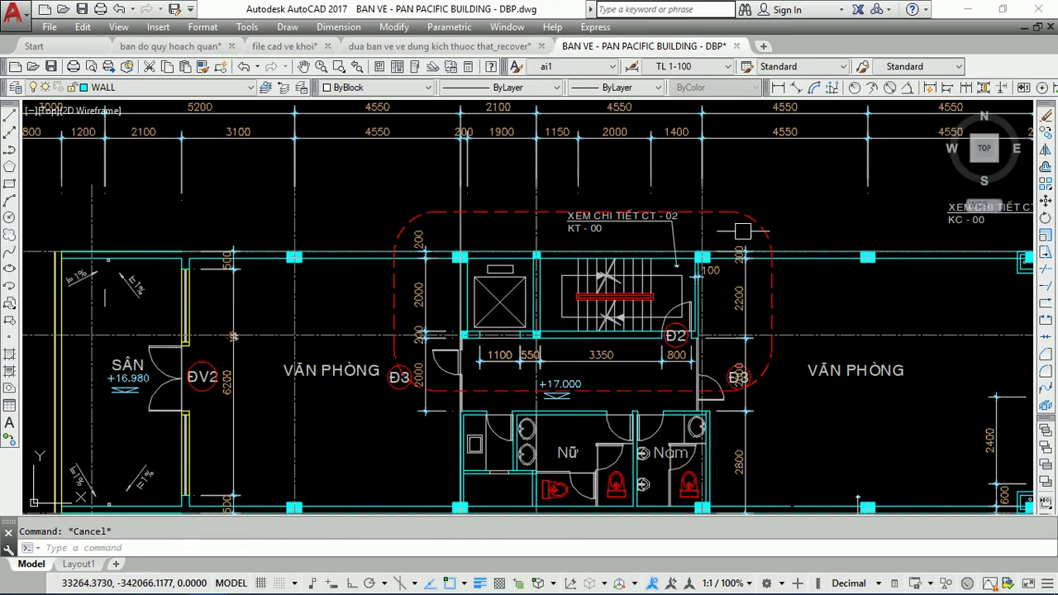
middle_drag(636, 262, 491, 180)
scroll(475, 403, up, 3)
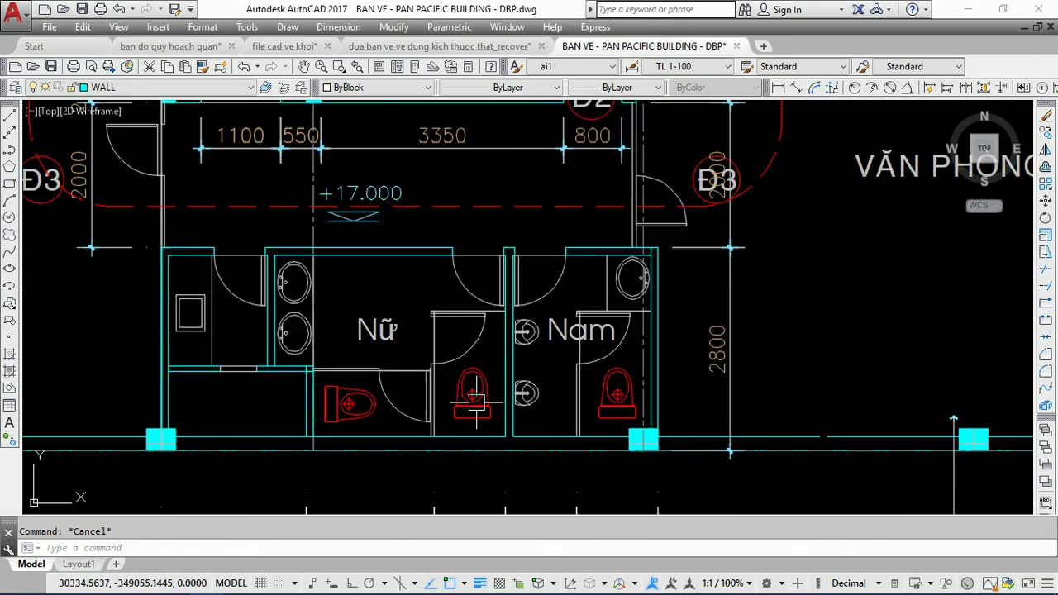
click(475, 403)
scroll(496, 416, down, 3)
key(Escape)
click(484, 389)
key(Return)
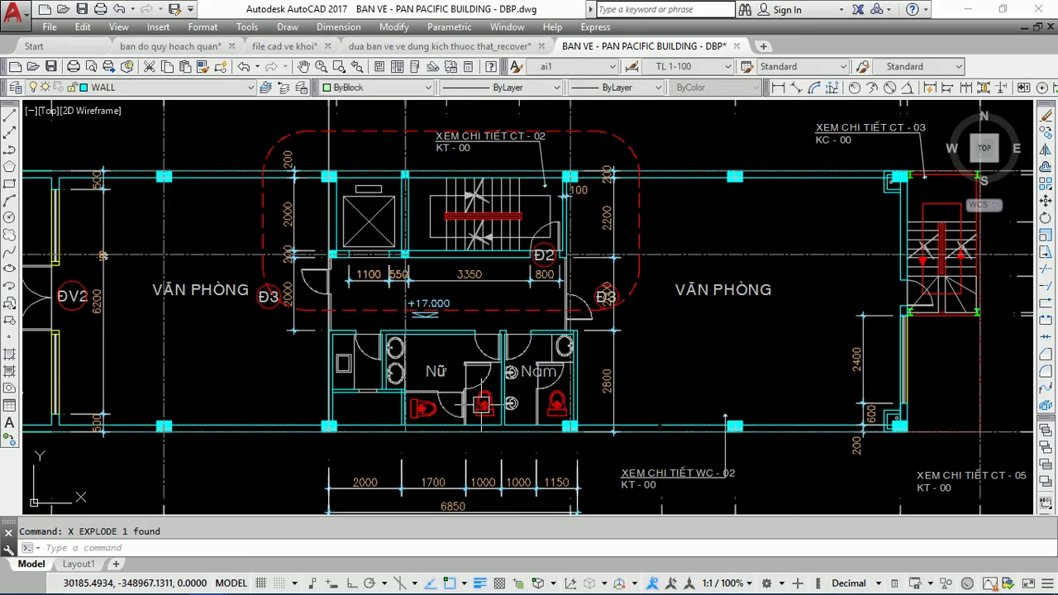
Step: Copy the toilet fixture to just left of the stair core
scroll(483, 409, up, 3)
text(co)
key(Return)
click(484, 395)
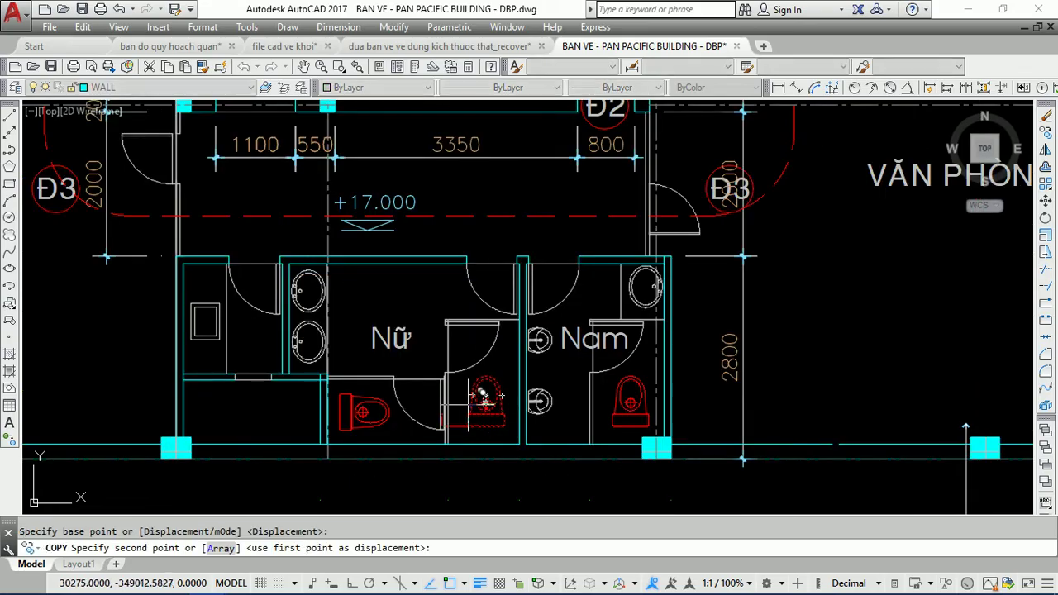
scroll(529, 422, down, 2)
scroll(310, 210, up, 5)
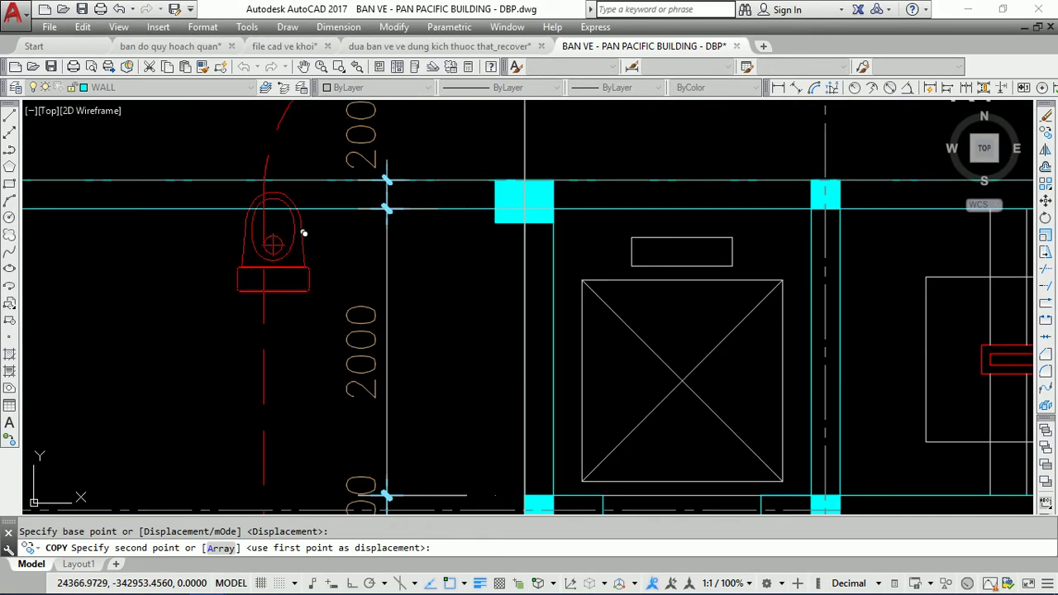
click(277, 297)
key(Escape)
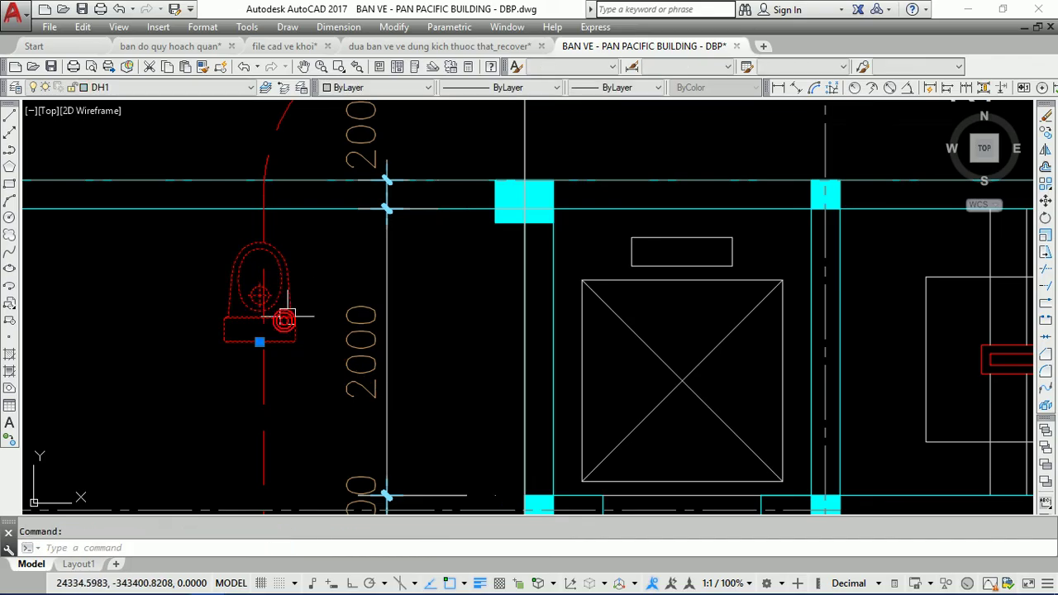
key(Escape)
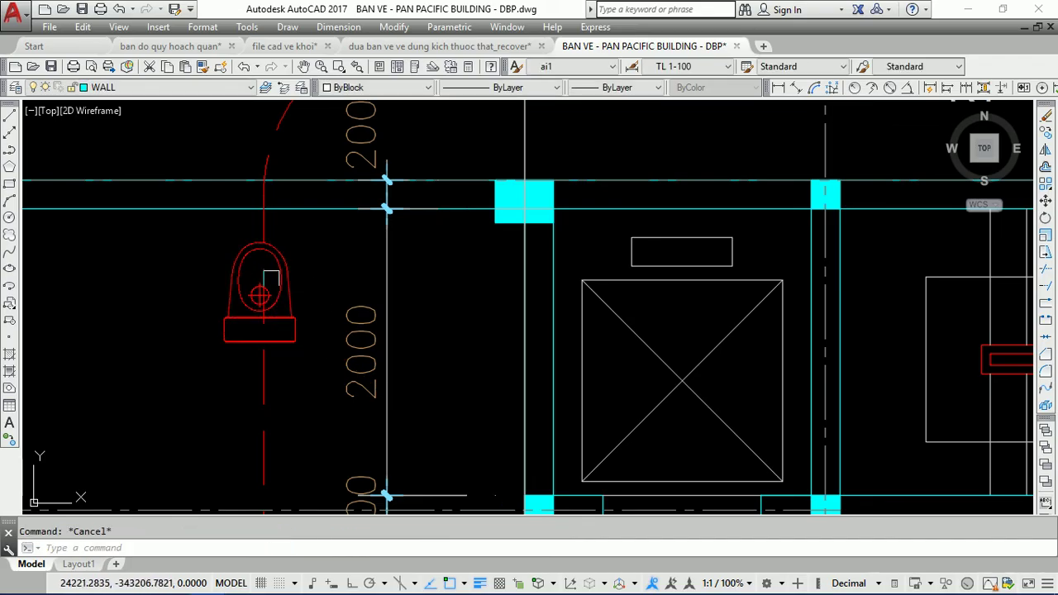
Step: Copy that toilet again directly below the first copy
scroll(266, 303, down, 2)
click(275, 302)
text(co)
key(Return)
click(213, 266)
click(212, 332)
key(Return)
Step: Window-select the lower toilet copy and set its colour to ByBlock
click(276, 357)
key(Escape)
scroll(246, 347, up, 2)
click(259, 331)
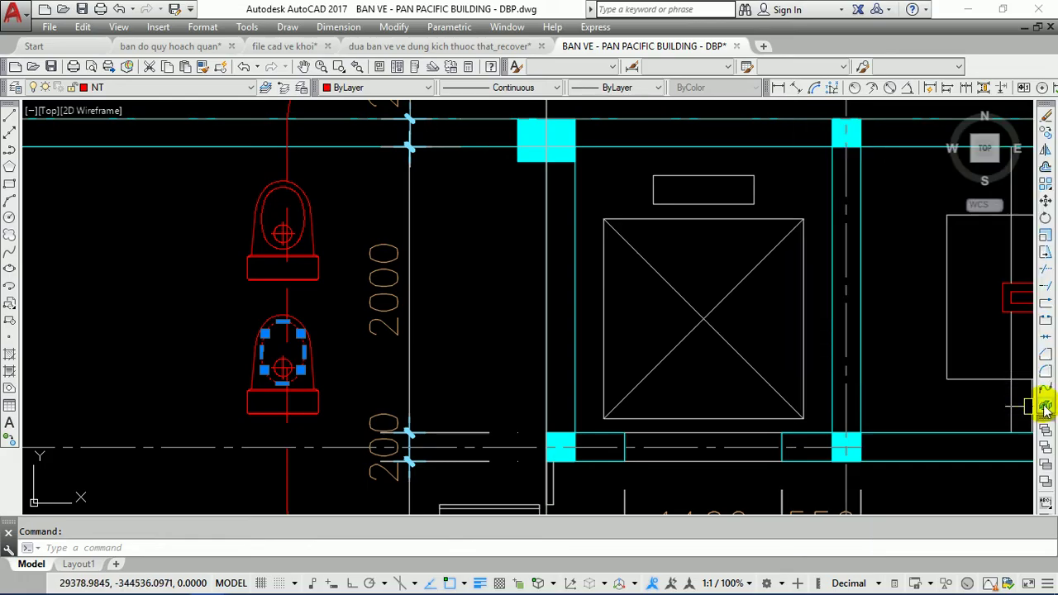
click(229, 301)
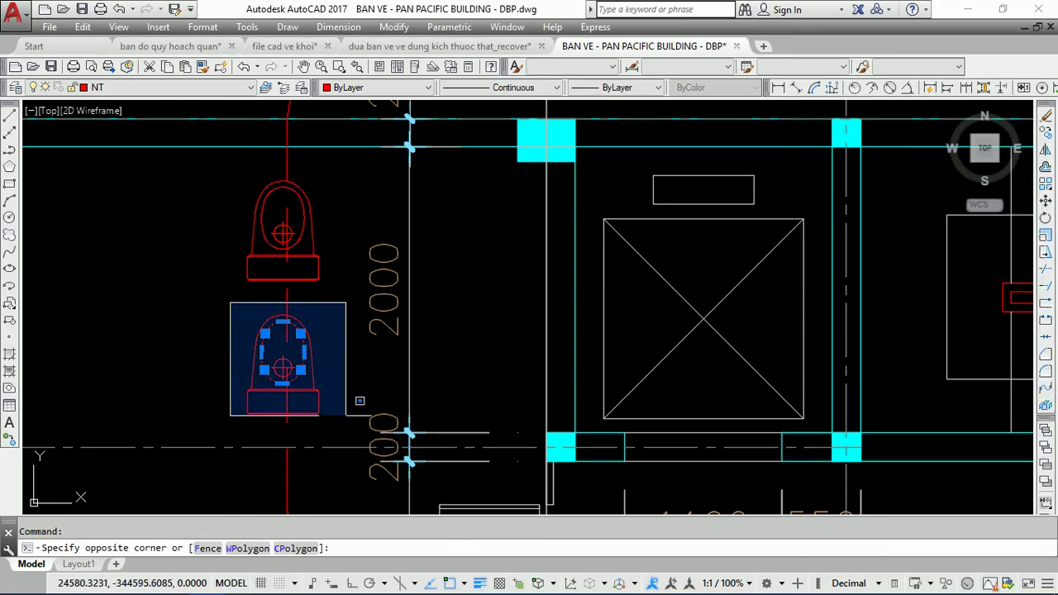
click(350, 424)
click(338, 87)
click(347, 137)
click(351, 87)
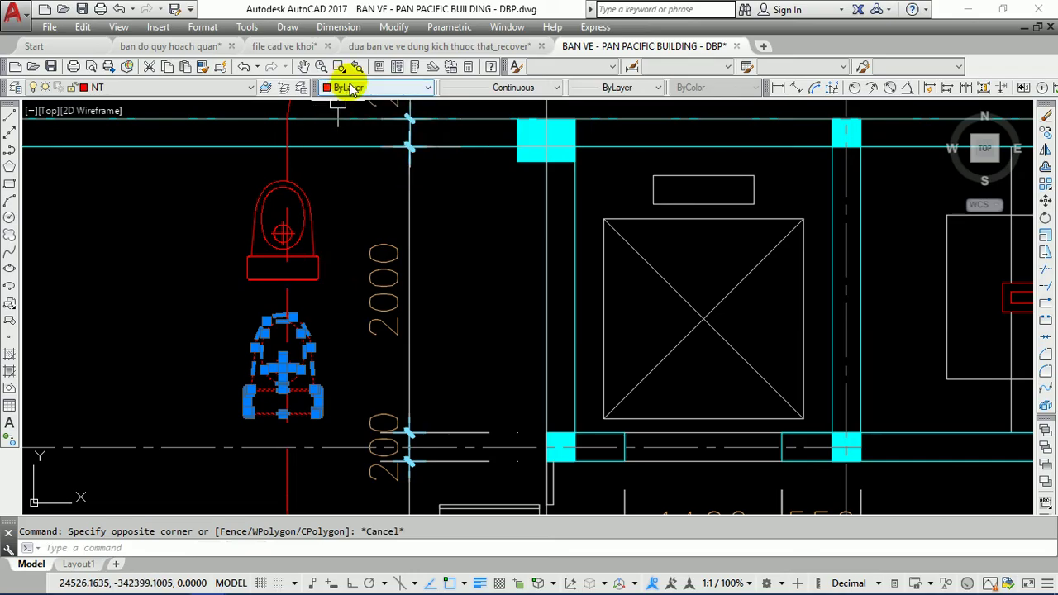
click(347, 115)
key(Escape)
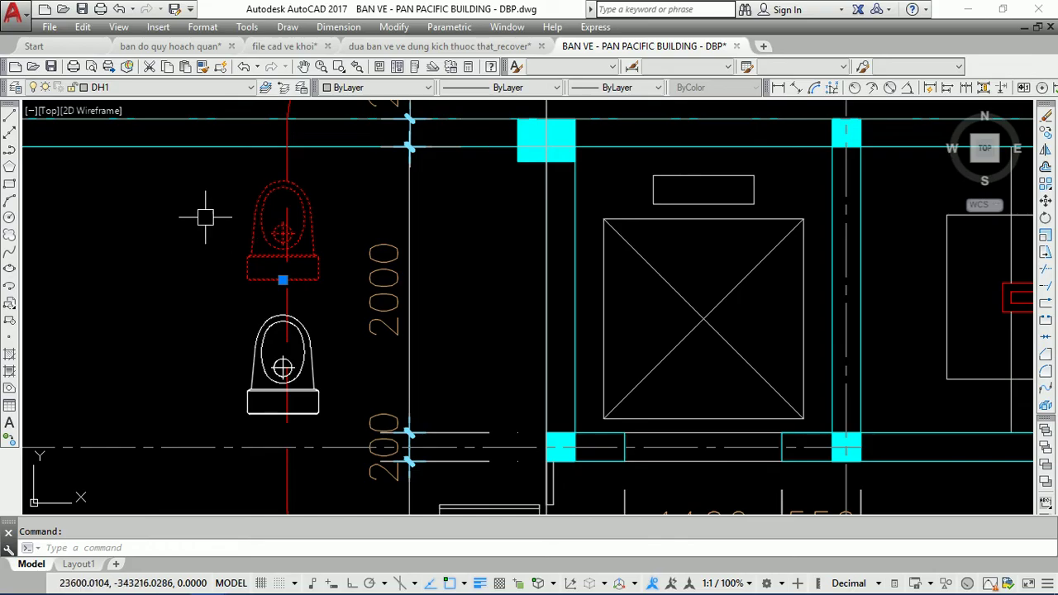
scroll(197, 216, down, 5)
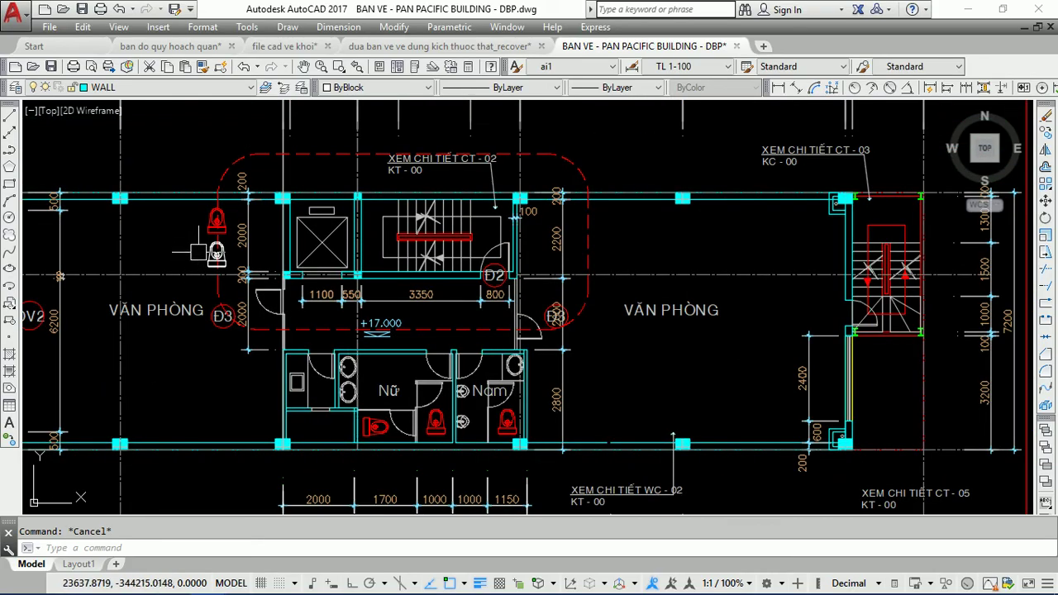
Step: Trim away everything outside the red dashed boundary using EXTRIM
text(EX)
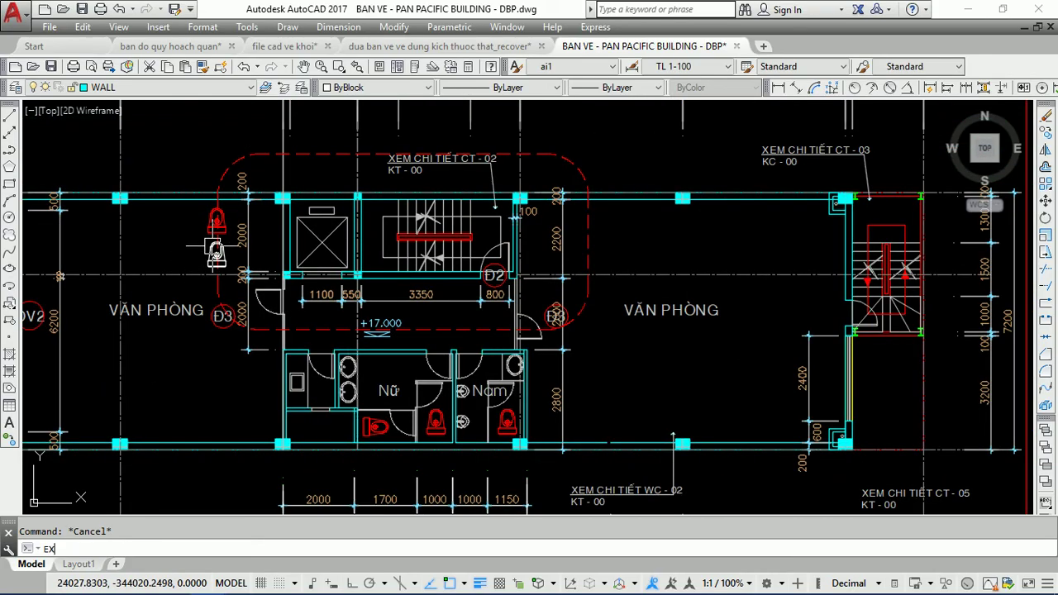
text(TRIM)
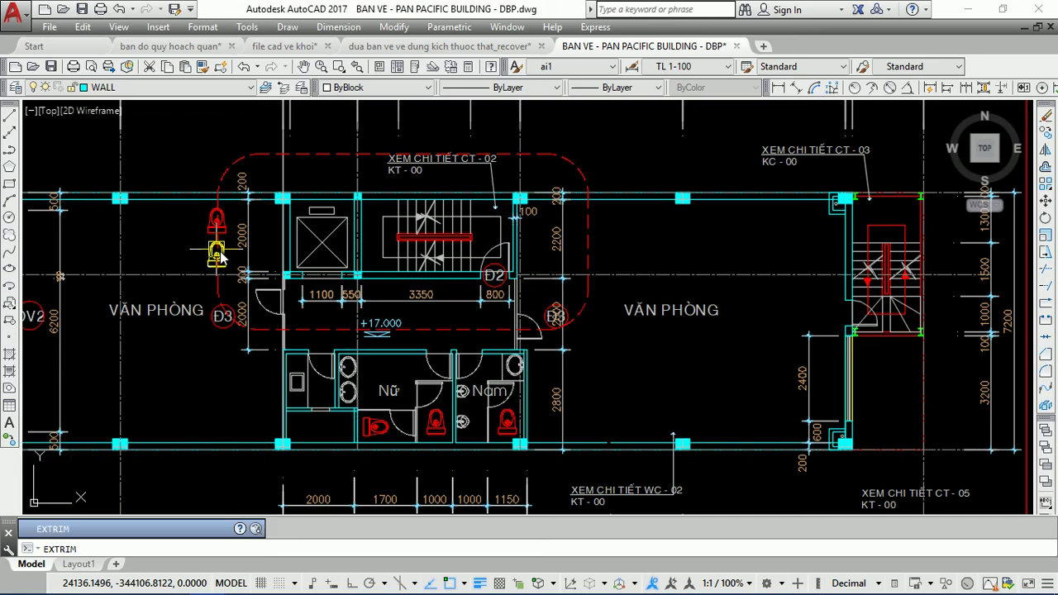
key(Return)
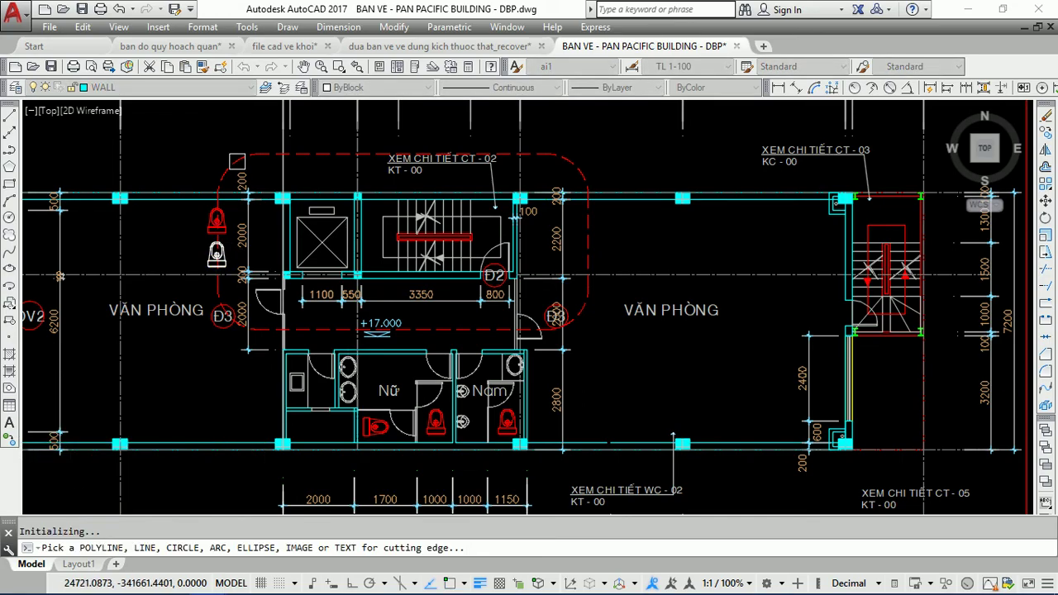
scroll(238, 159, up, 2)
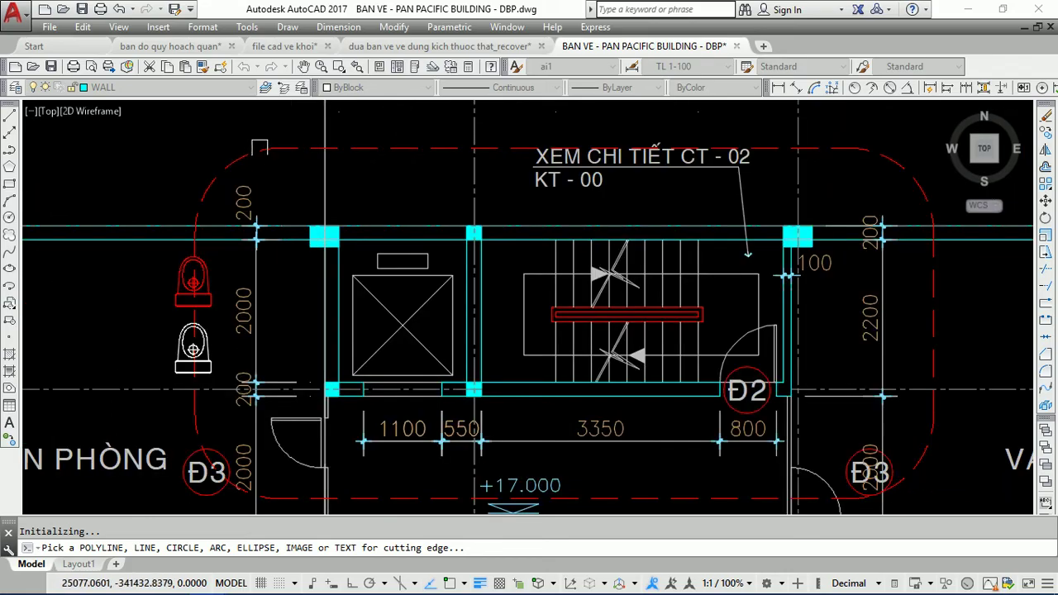
click(268, 149)
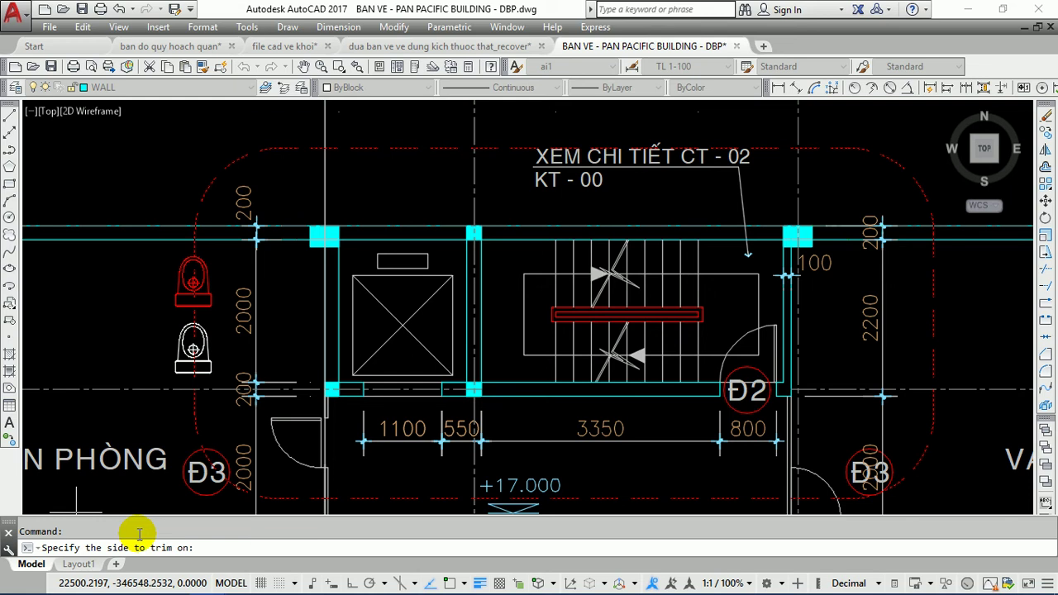
scroll(275, 289, down, 2)
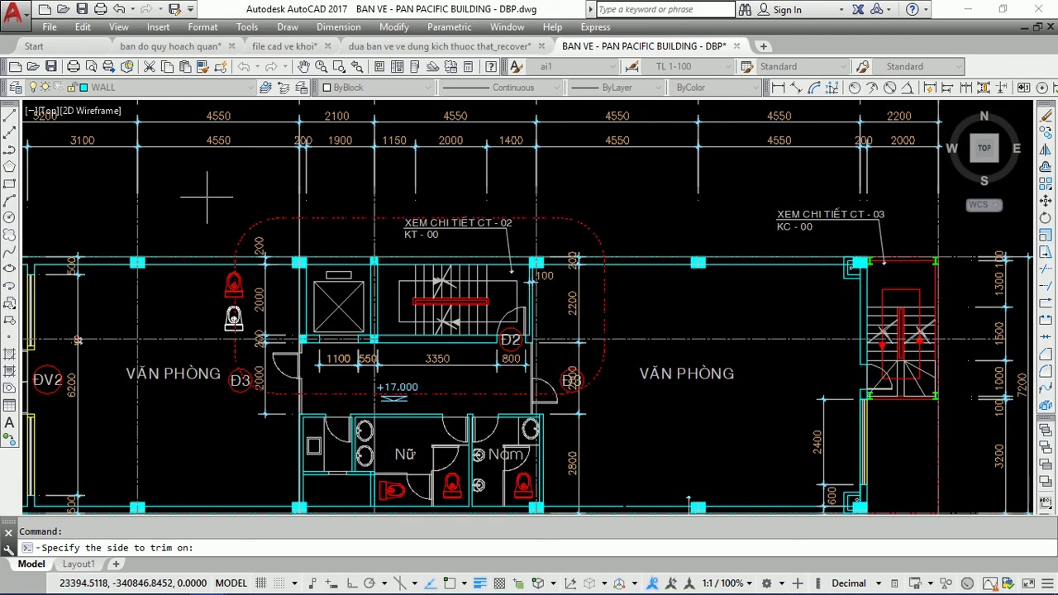
click(206, 197)
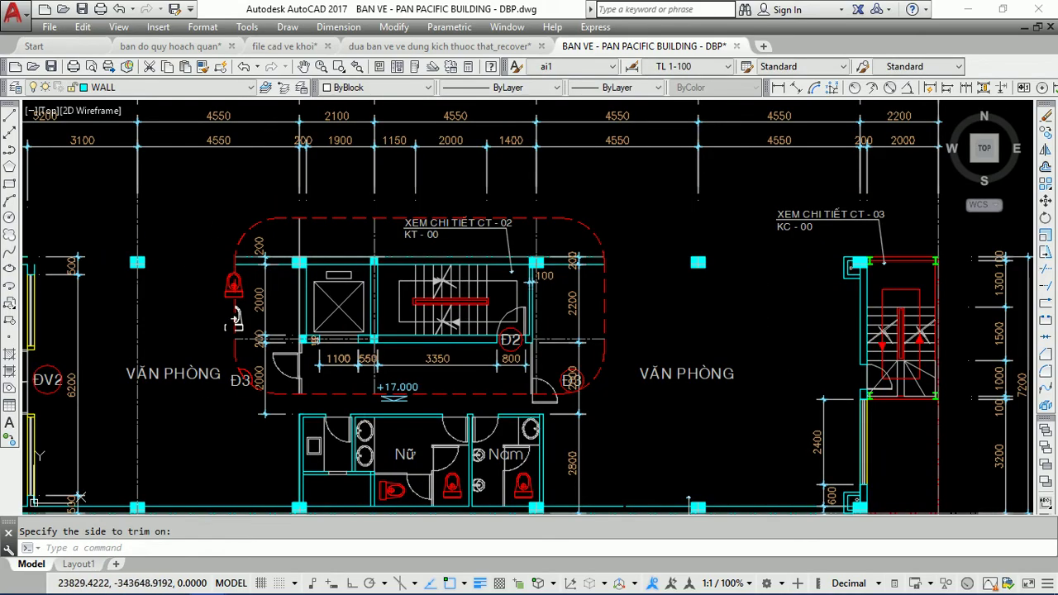
Step: Review the trimmed core, end the trim and select the red toilet symbol
scroll(234, 322, up, 5)
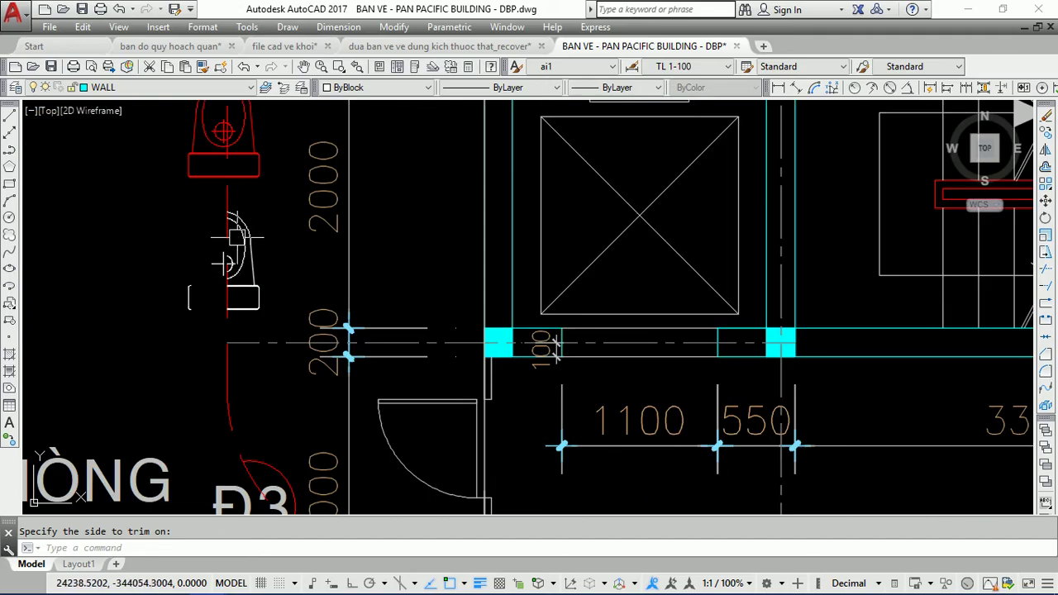
middle_drag(236, 124, 234, 234)
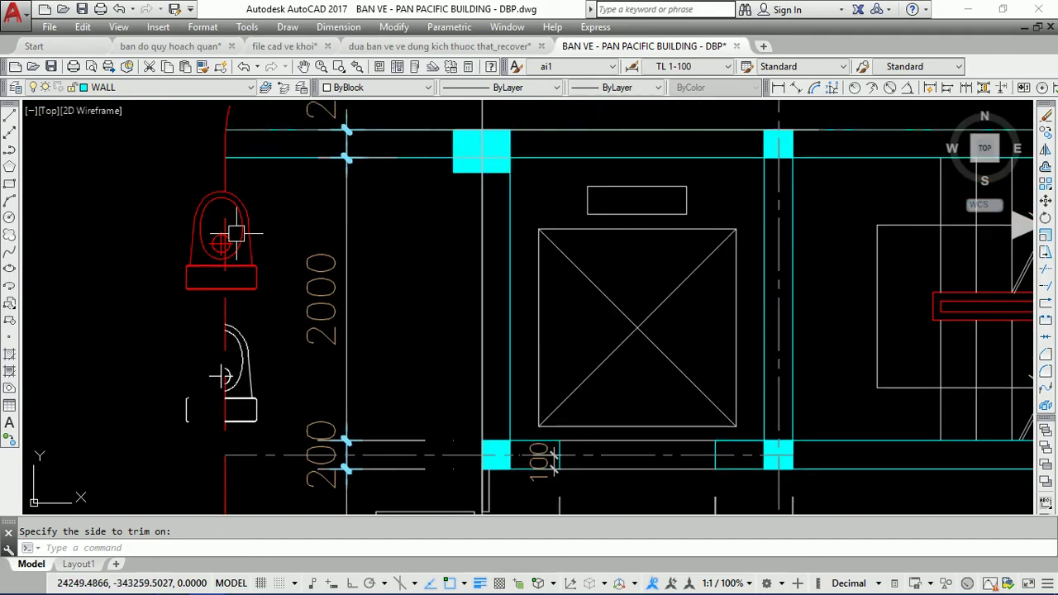
scroll(239, 213, down, 3)
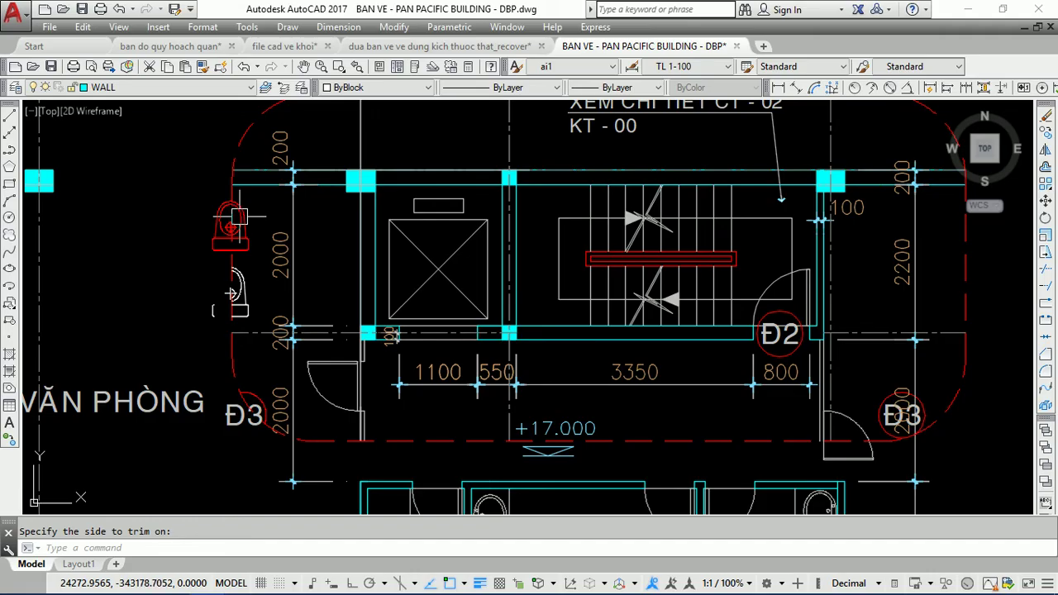
scroll(267, 177, down, 3)
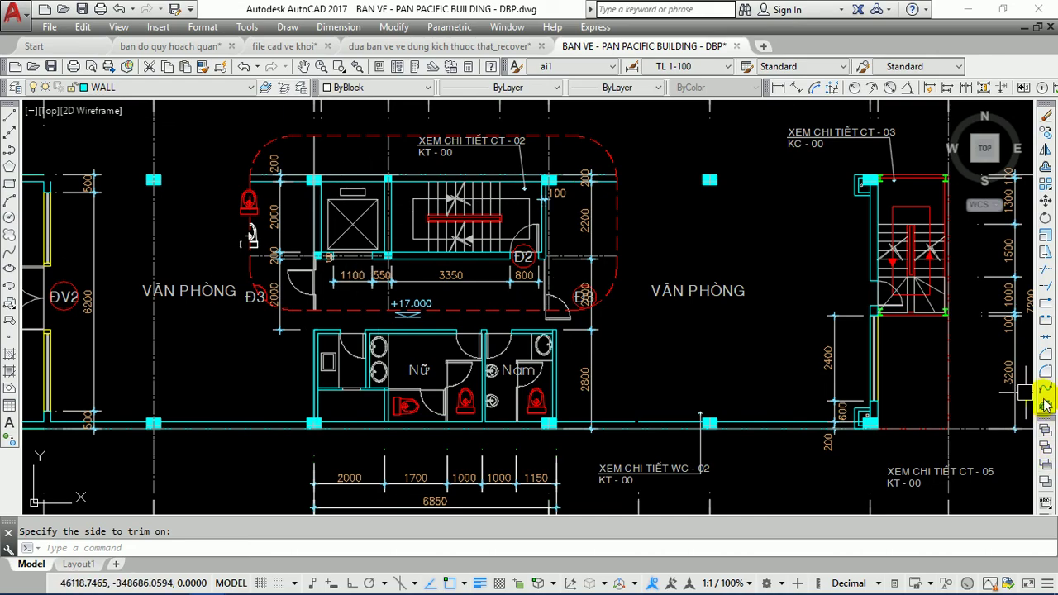
scroll(248, 235, up, 3)
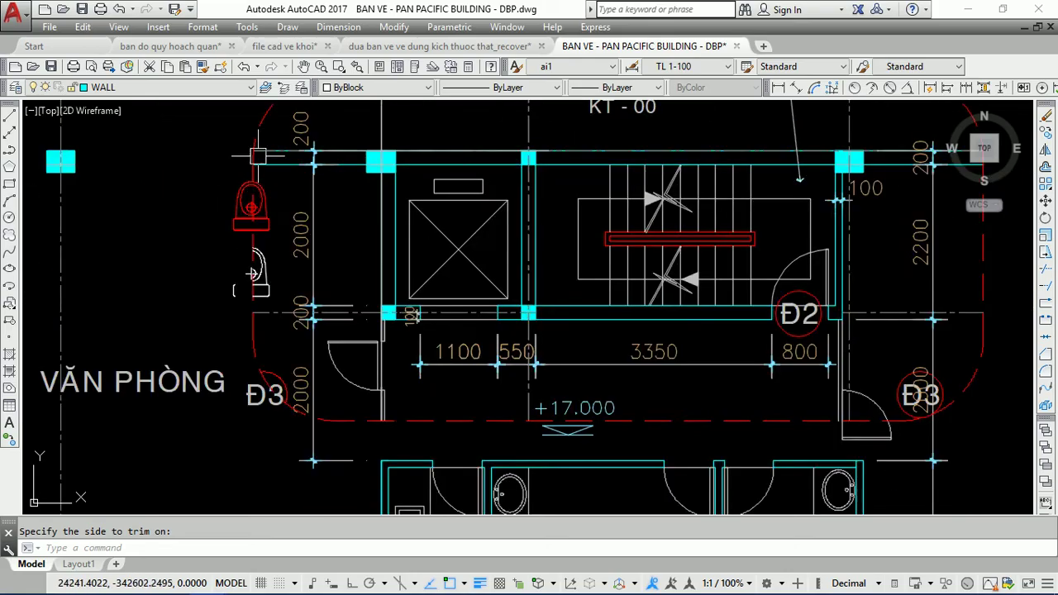
scroll(248, 236, up, 3)
key(Escape)
click(225, 227)
text(e)
key(Return)
scroll(275, 248, down, 5)
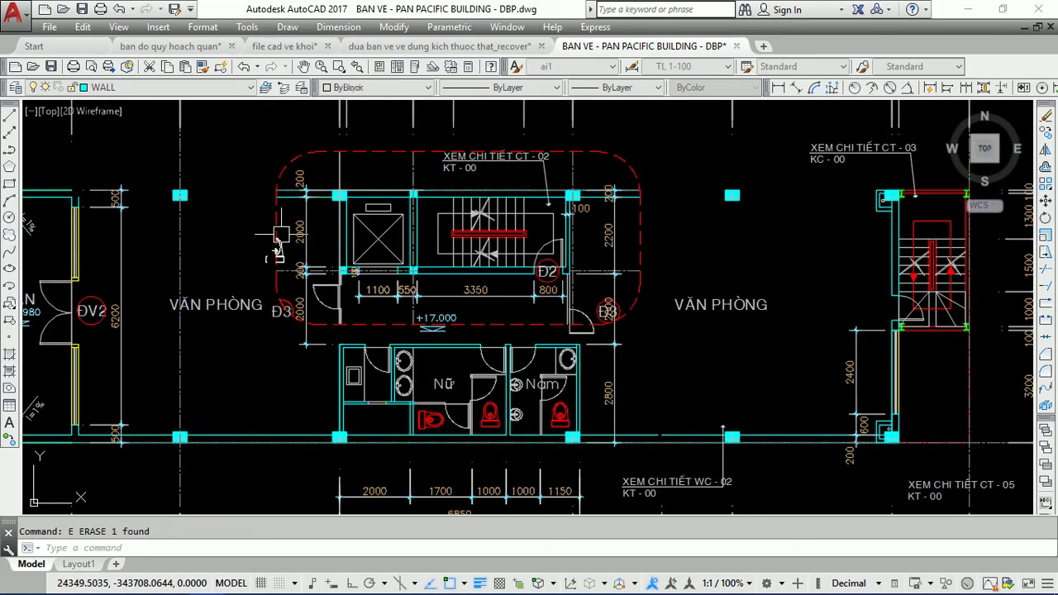
scroll(275, 249, down, 3)
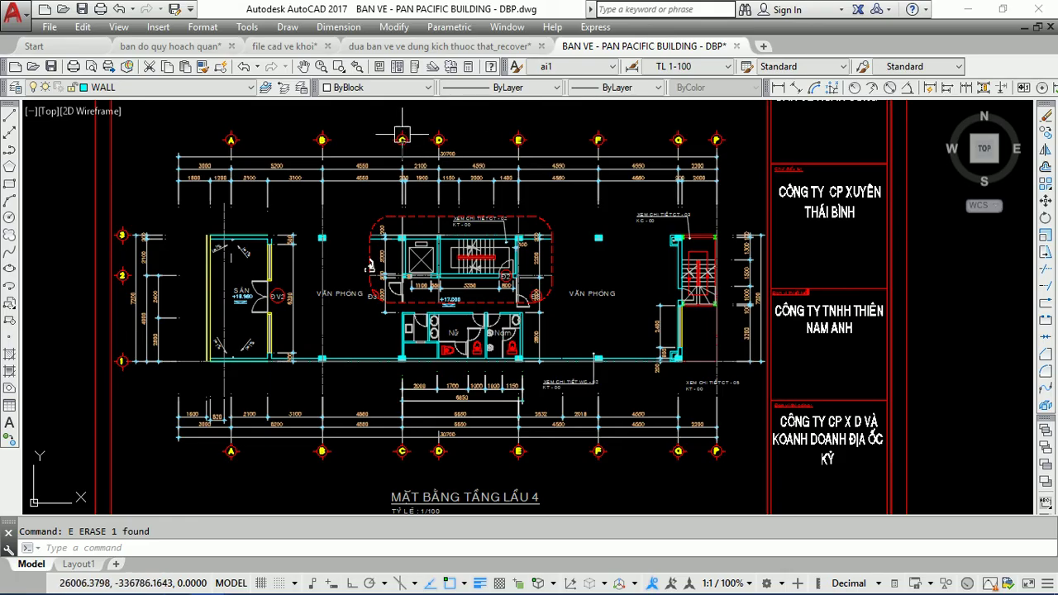
scroll(402, 132, up, 3)
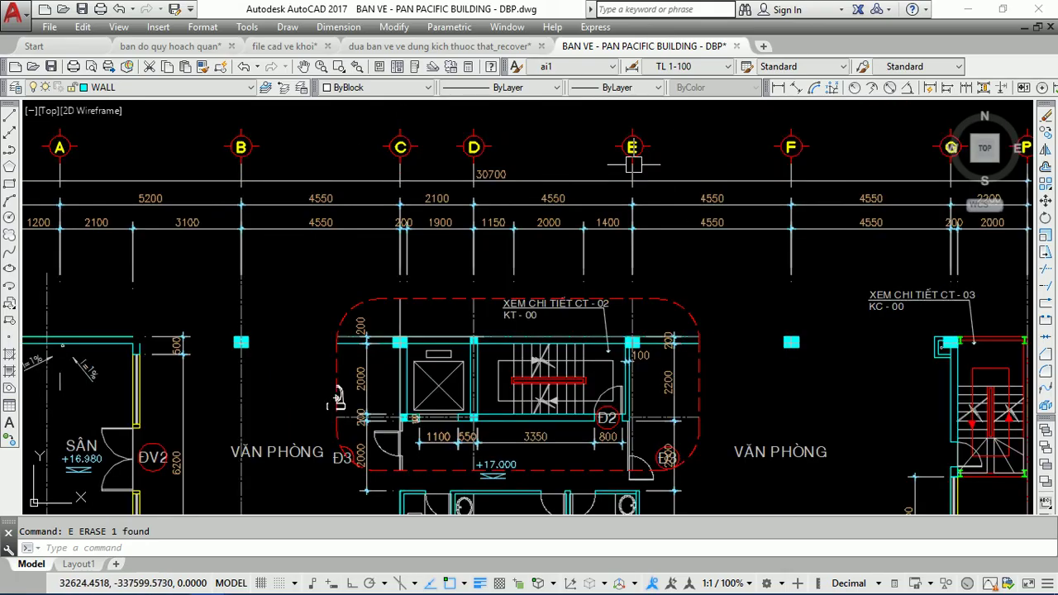
scroll(586, 169, down, 3)
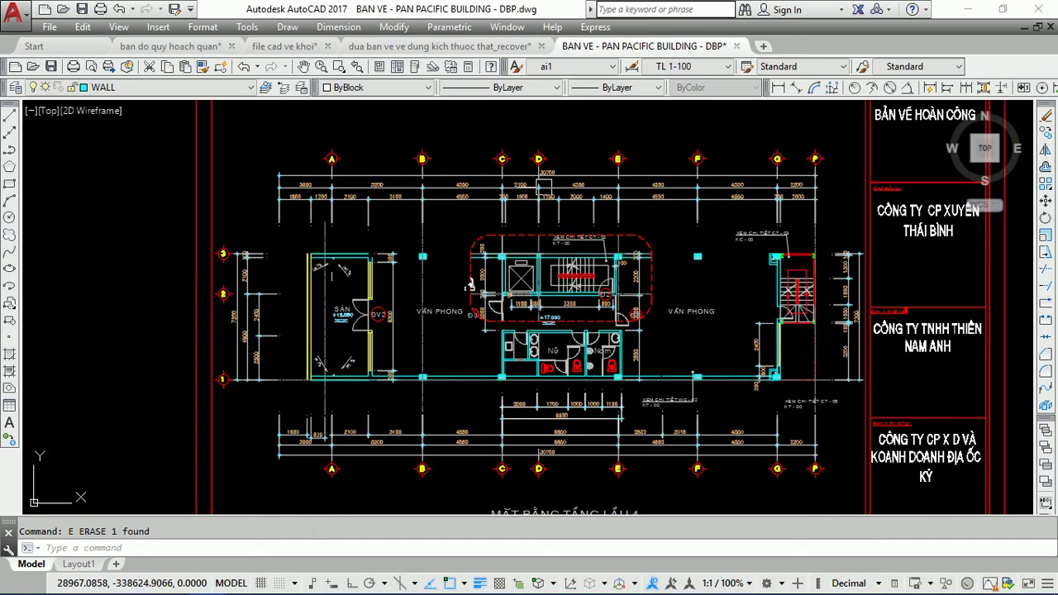
scroll(228, 251, up, 3)
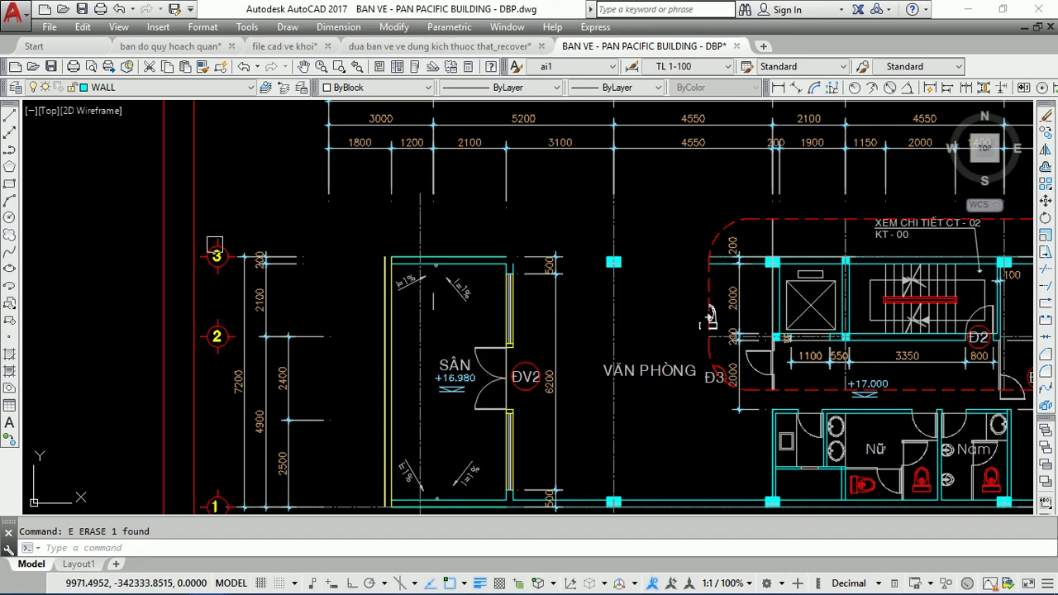
scroll(175, 317, down, 3)
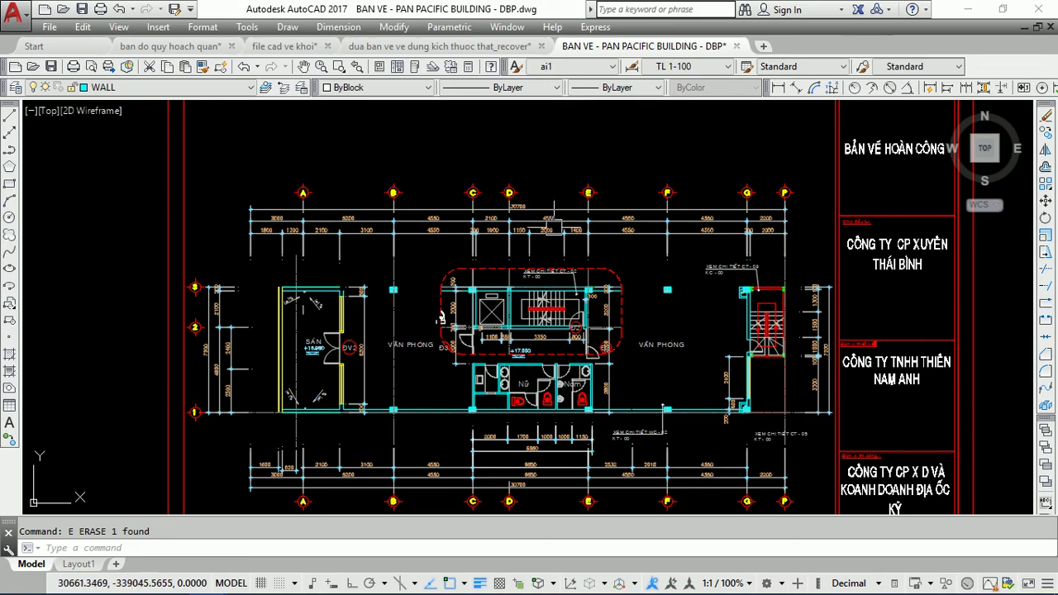
scroll(523, 332, up, 3)
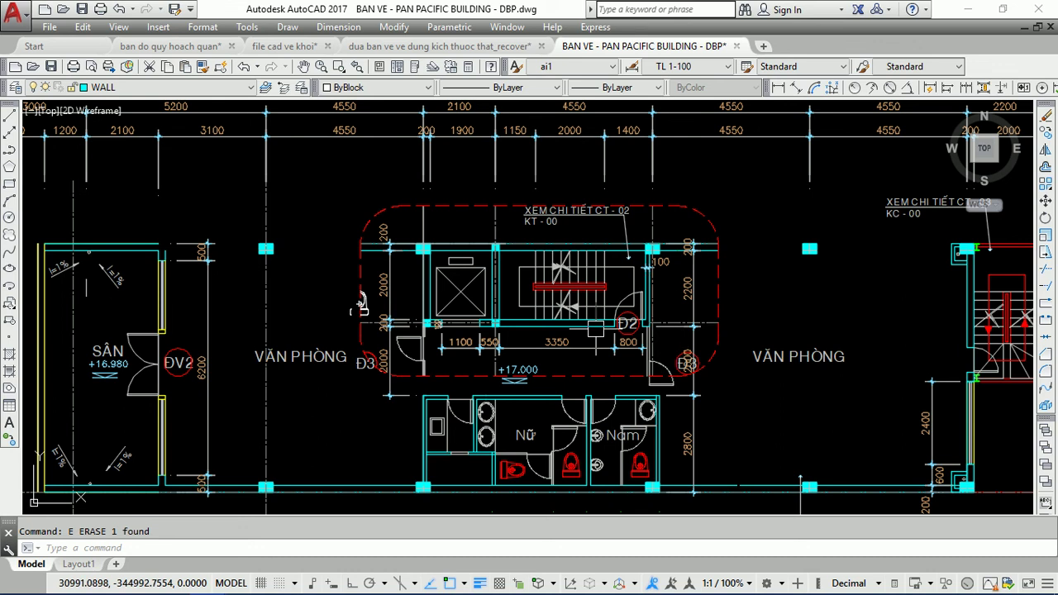
mouse_move(595, 328)
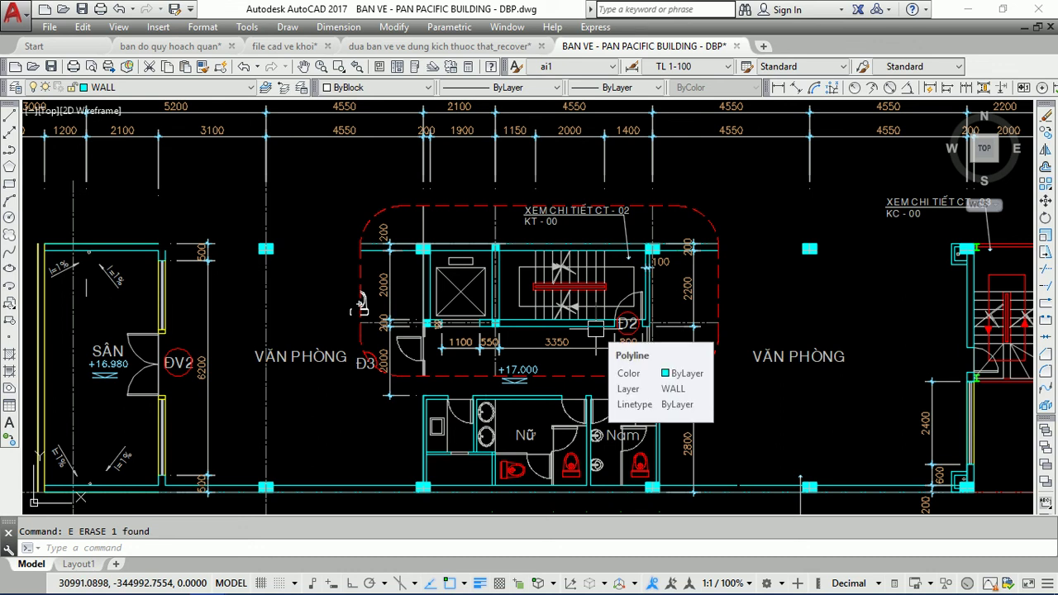
scroll(595, 329, down, 3)
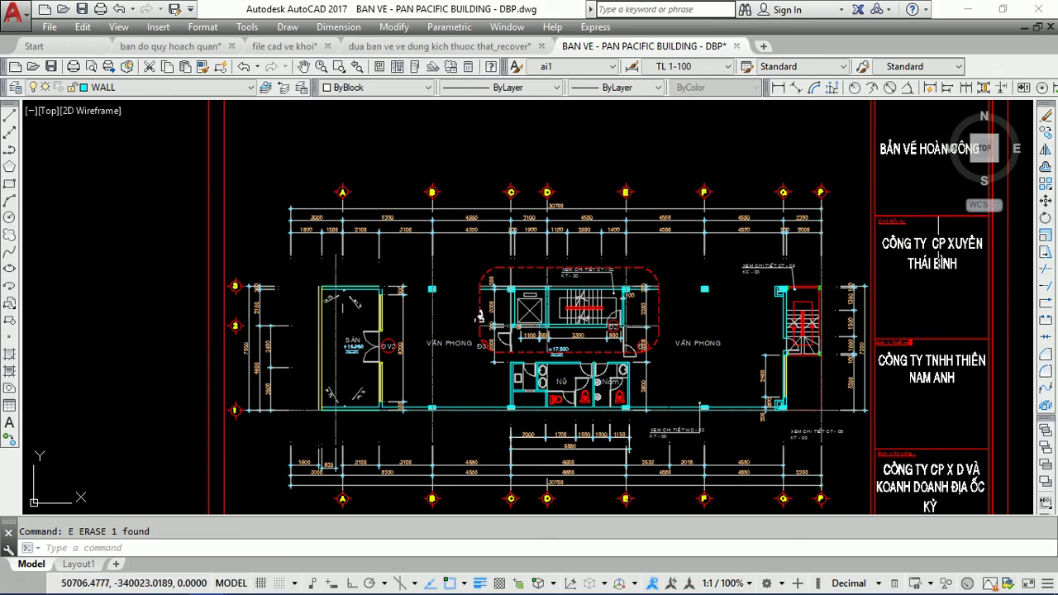
click(1046, 200)
Step: Window-select the stair core, its dimensions and grid bubbles 2 and 3
scroll(489, 208, up, 3)
click(480, 138)
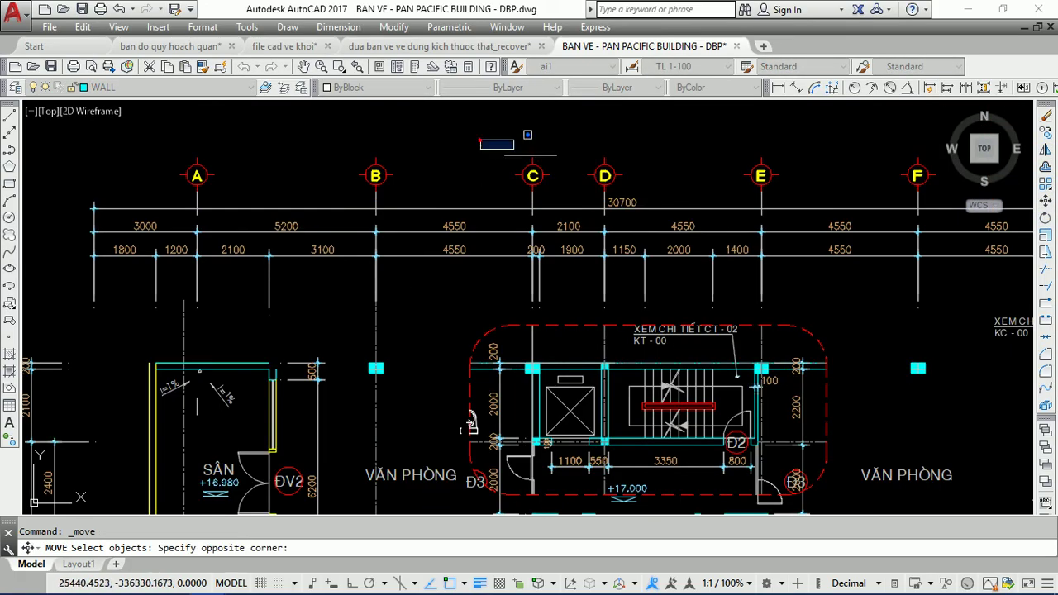
click(796, 331)
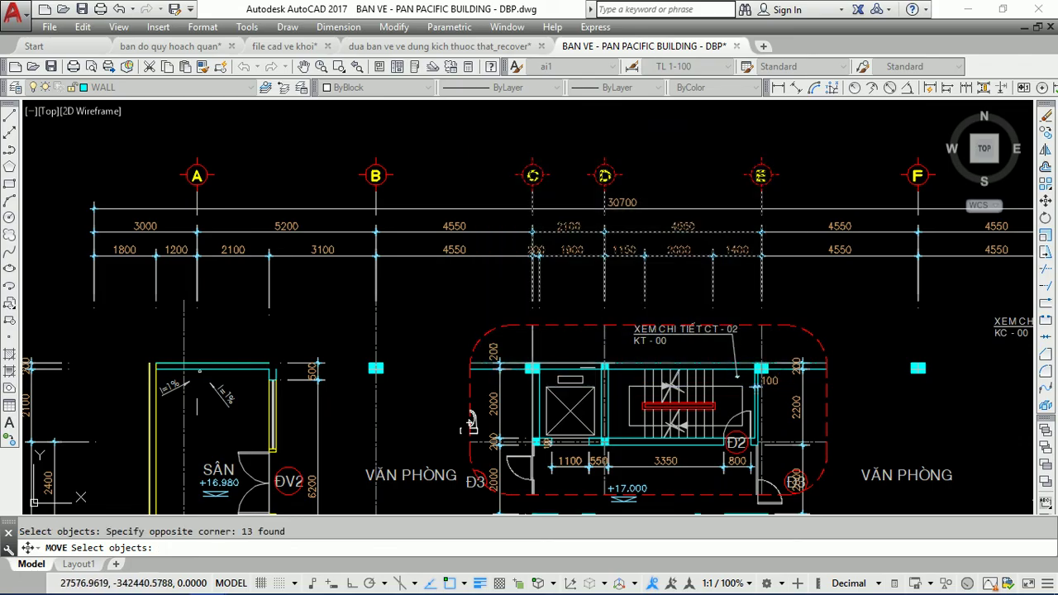
click(455, 297)
middle_drag(508, 348, 472, 294)
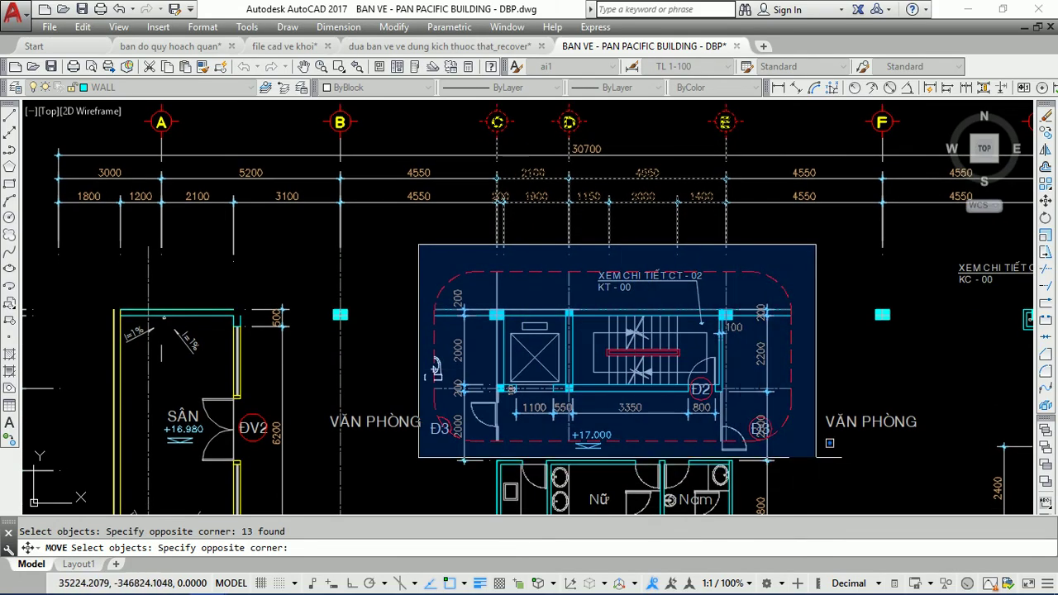
click(830, 443)
scroll(802, 319, down, 3)
click(315, 287)
click(420, 393)
scroll(739, 240, up, 3)
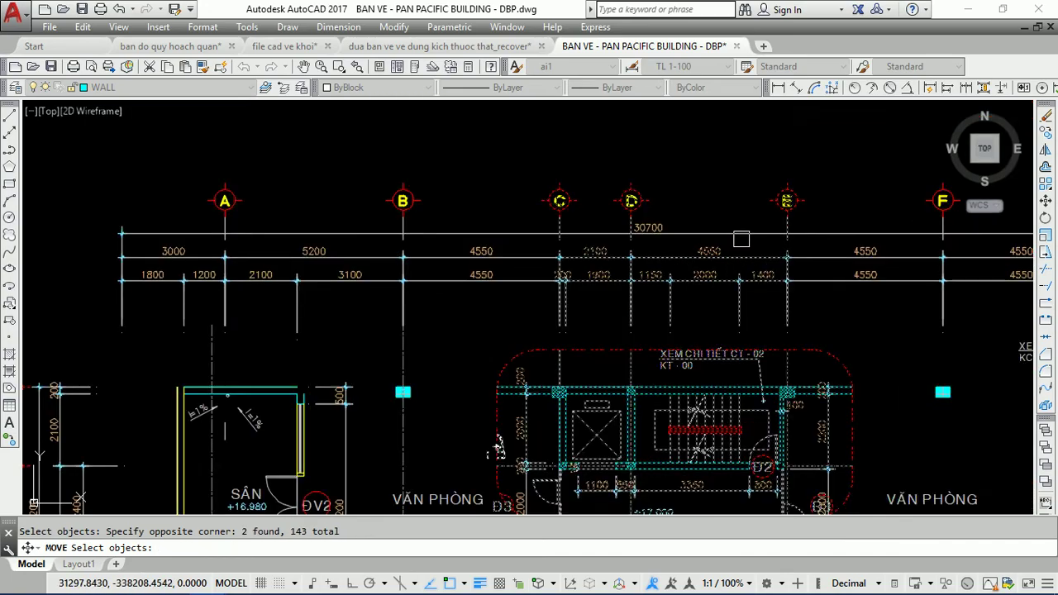
scroll(626, 237, down, 3)
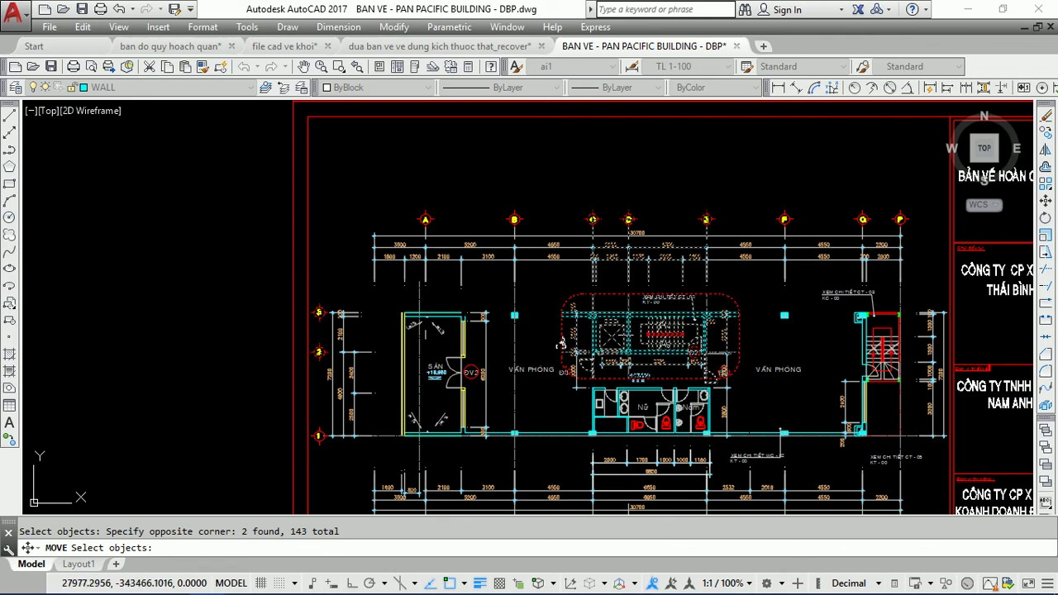
Step: Move the selected stair core detail into open space
key(Return)
click(640, 335)
scroll(640, 335, down, 5)
click(370, 329)
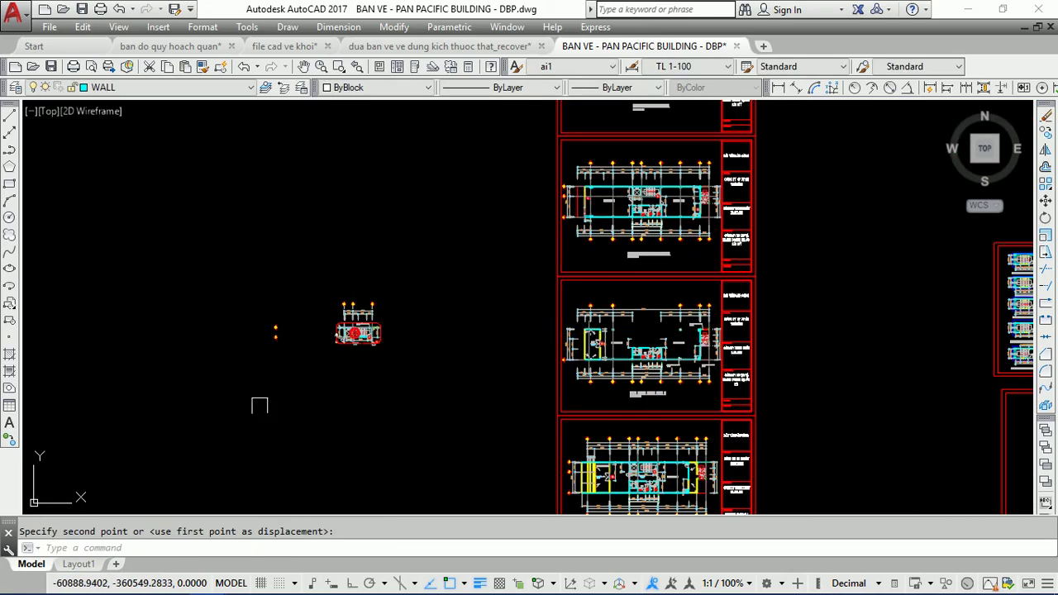
scroll(355, 330, up, 4)
scroll(331, 372, up, 4)
middle_drag(313, 386, 352, 386)
Step: Start moving bubbles 2 and 3 horizontally with Ortho (F8) on
text(m)
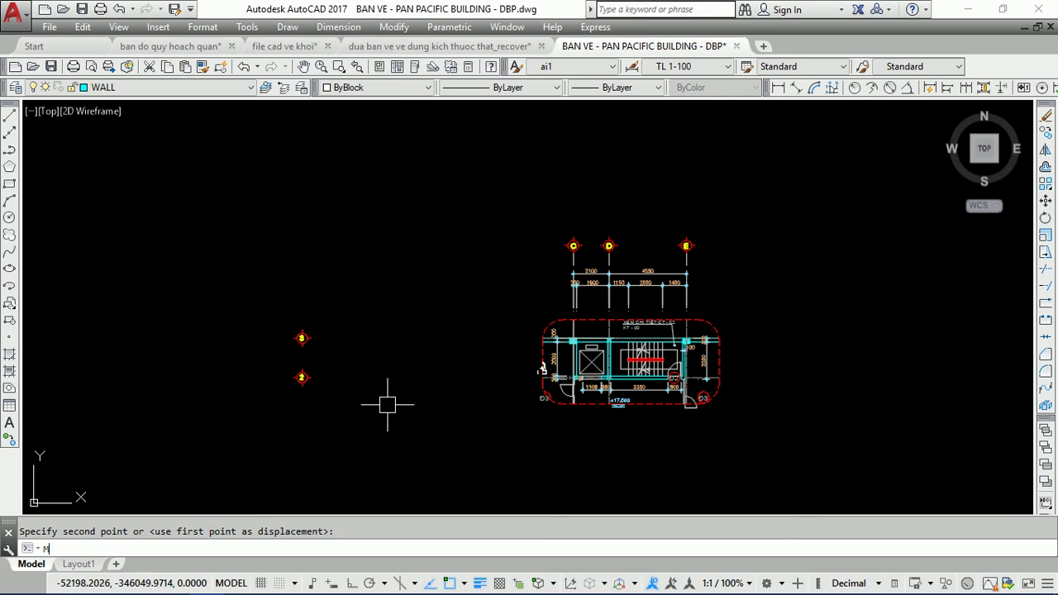
key(Return)
click(377, 424)
click(289, 286)
key(Return)
click(302, 338)
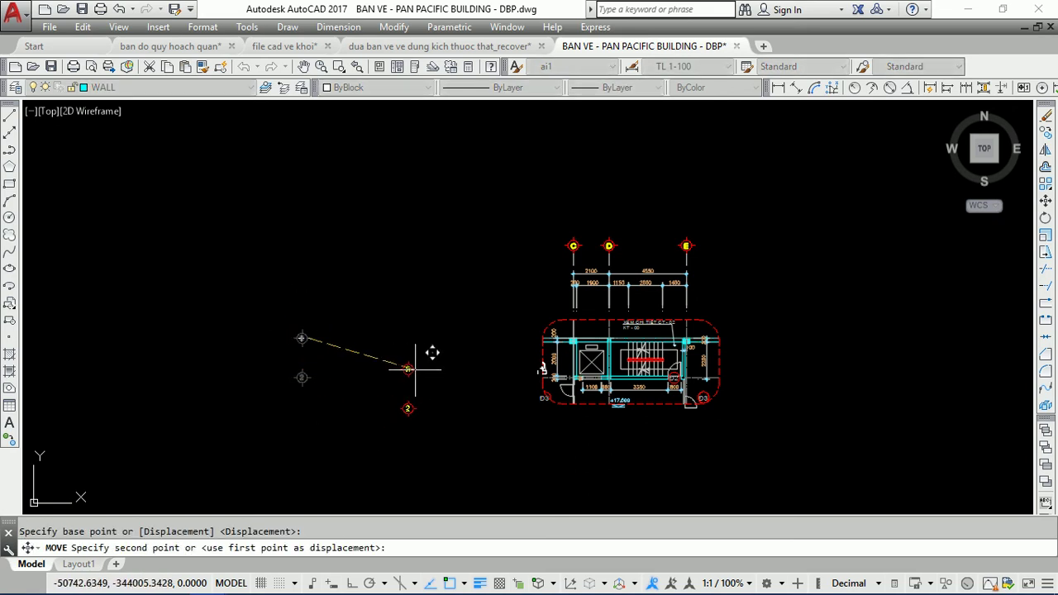
key(F8)
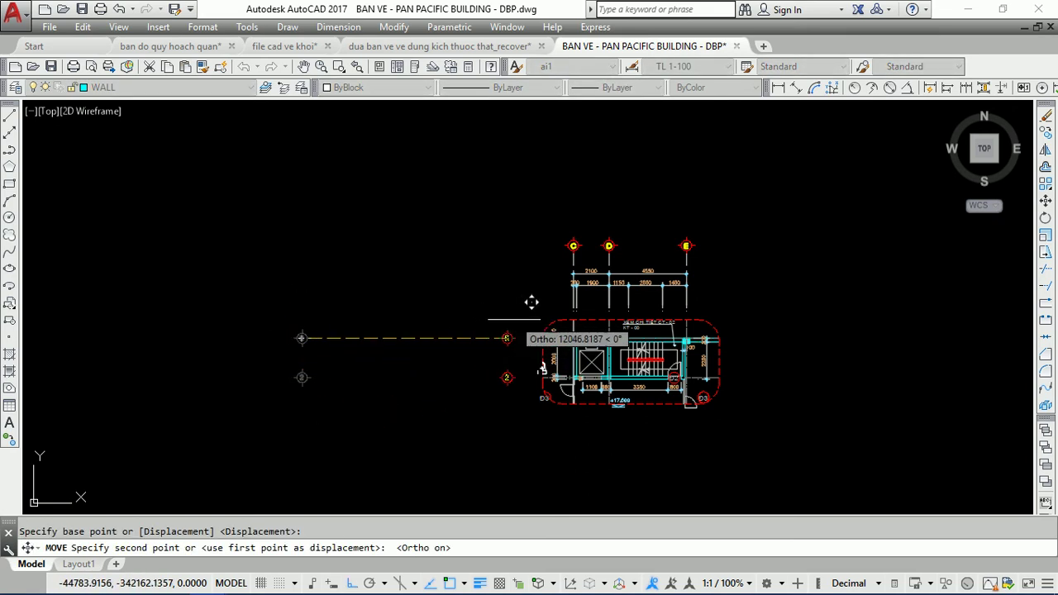
scroll(516, 317, up, 5)
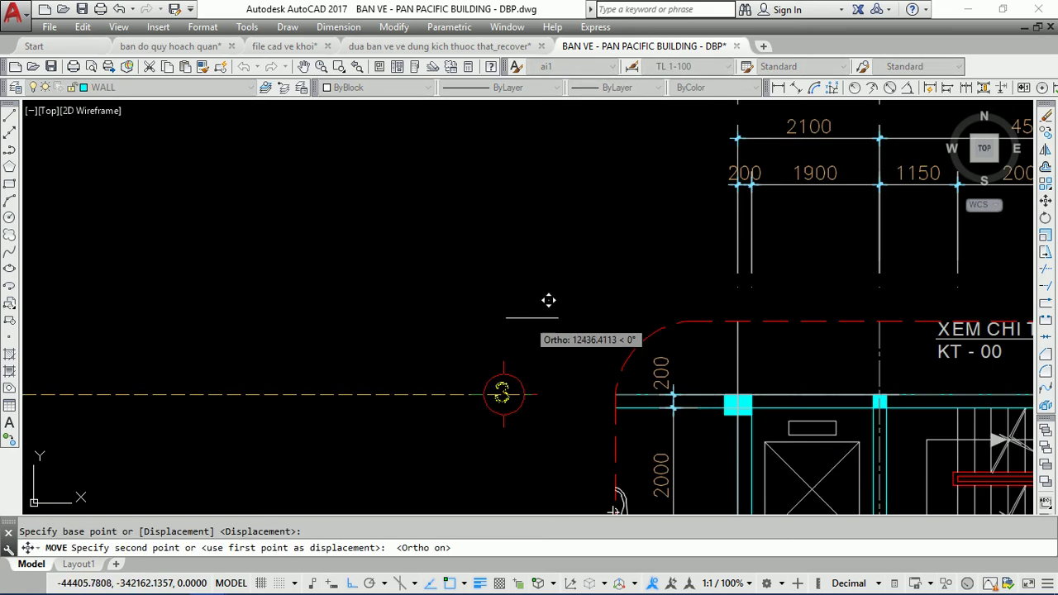
Step: Erase the extra lower dimension chain ending at grid line C
click(604, 295)
scroll(414, 307, down, 3)
scroll(367, 366, down, 2)
scroll(579, 281, up, 2)
scroll(643, 315, up, 3)
click(702, 343)
click(311, 321)
click(323, 356)
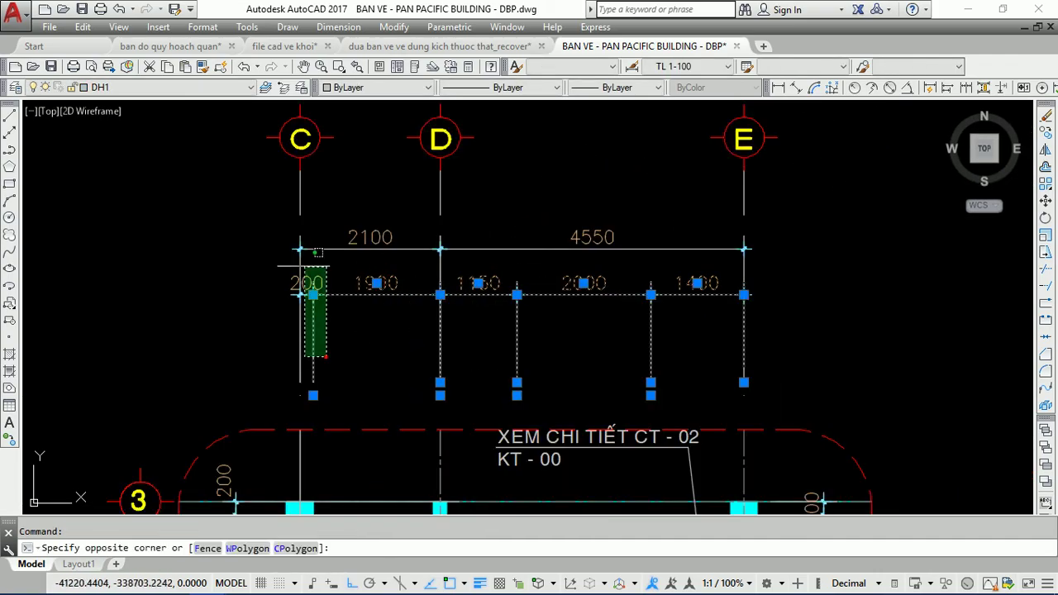
click(295, 278)
click(313, 271)
text(e)
key(Return)
Step: Try stretching the grid line ends, then abandon it without changes
scroll(469, 314, down, 2)
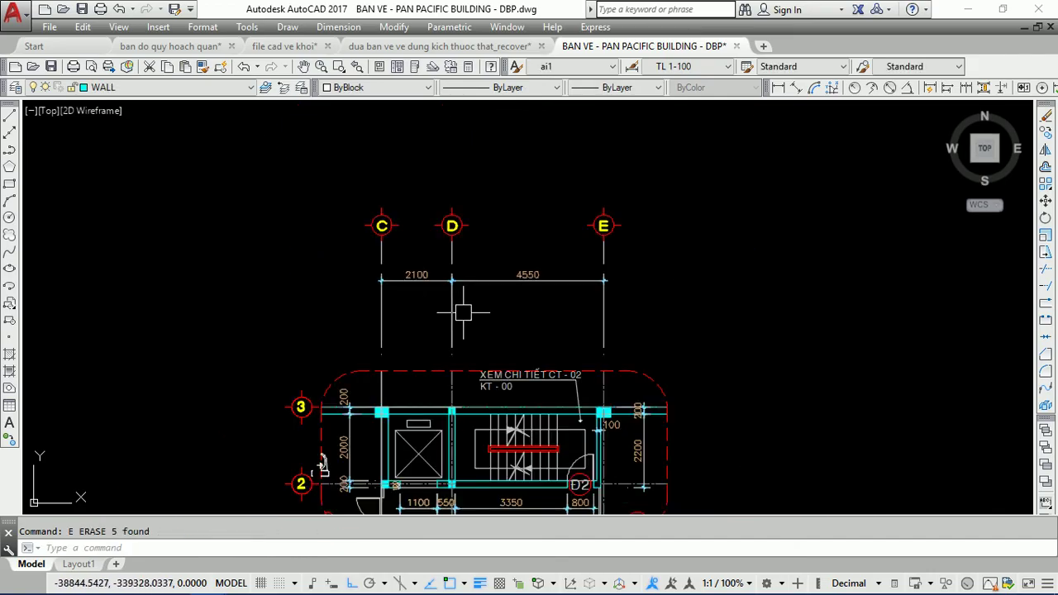
click(657, 300)
click(339, 162)
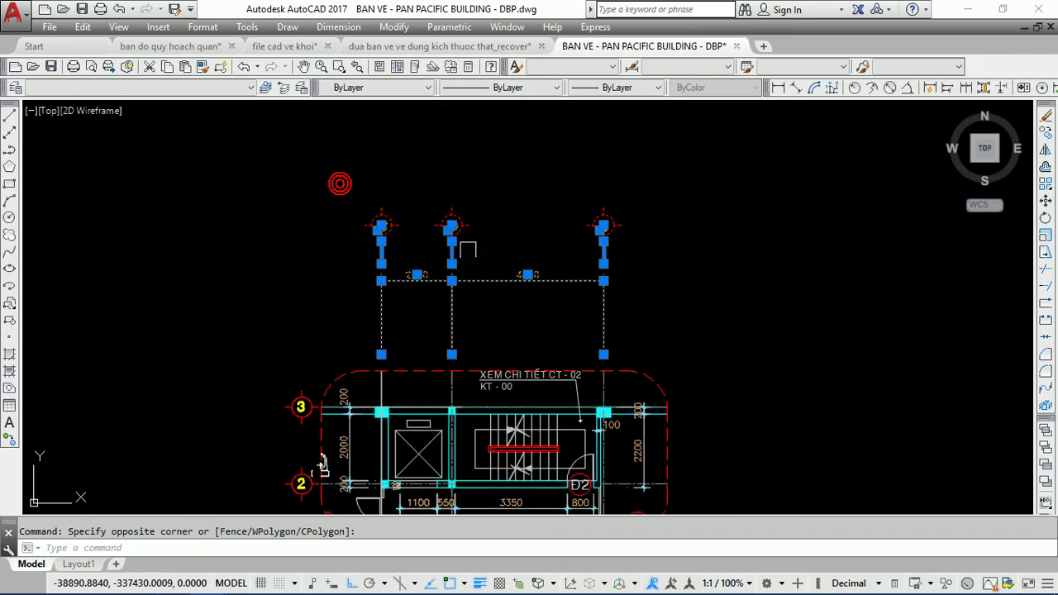
key(Escape)
click(648, 306)
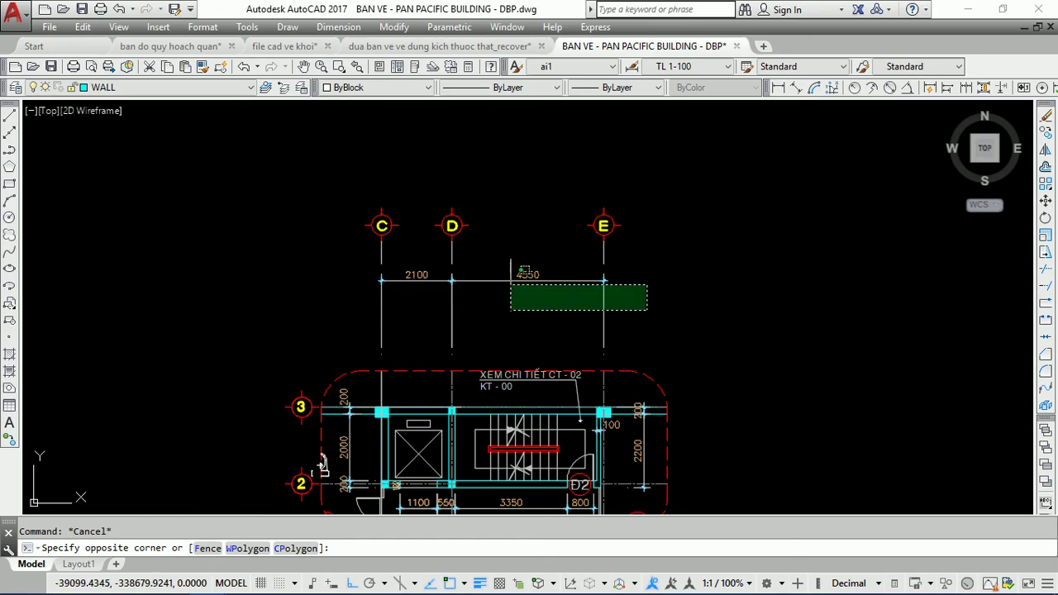
key(Escape)
text(s)
key(Return)
click(642, 331)
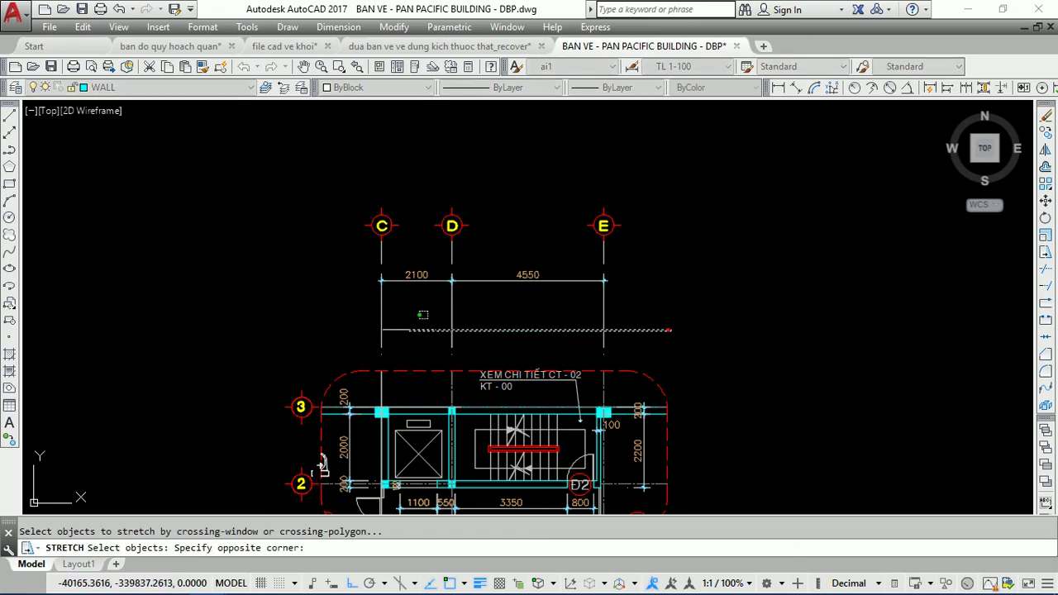
click(326, 351)
key(Return)
click(324, 293)
Step: Move grid lines C, D, E and their 2100/4550 dimensions down just above the core
click(323, 296)
click(859, 329)
click(326, 157)
text(m)
key(Return)
click(724, 196)
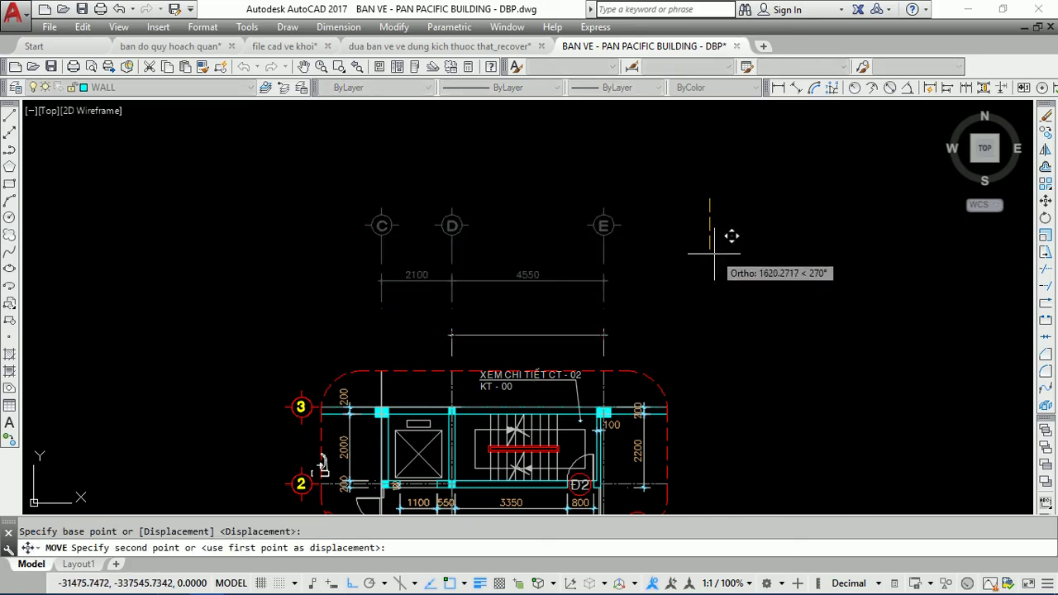
middle_drag(396, 345, 394, 218)
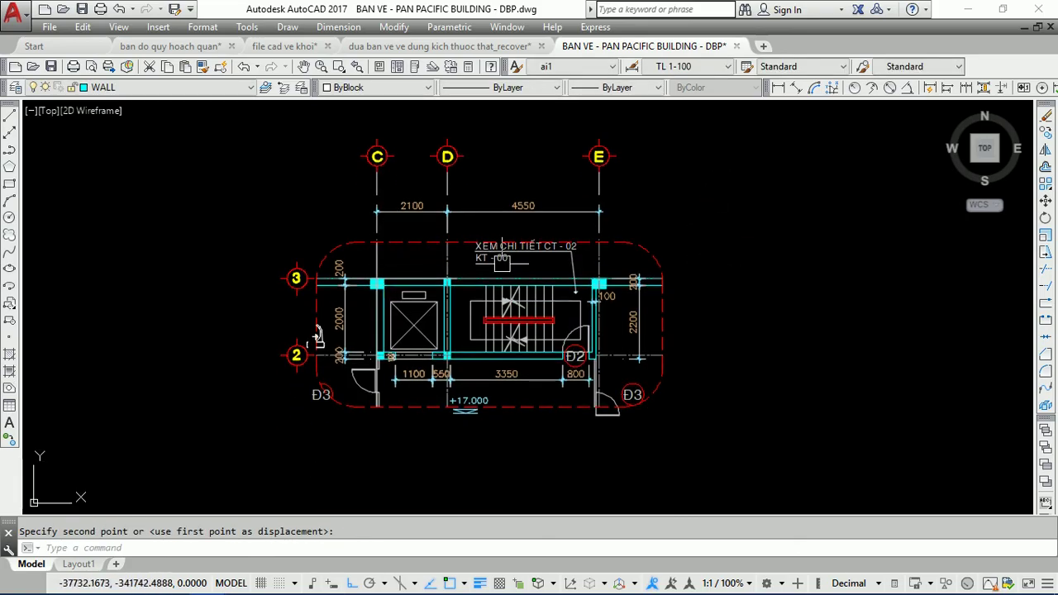
Step: Erase the left D3 door tag
scroll(313, 404, up, 3)
scroll(313, 404, up, 3)
key(Escape)
click(306, 367)
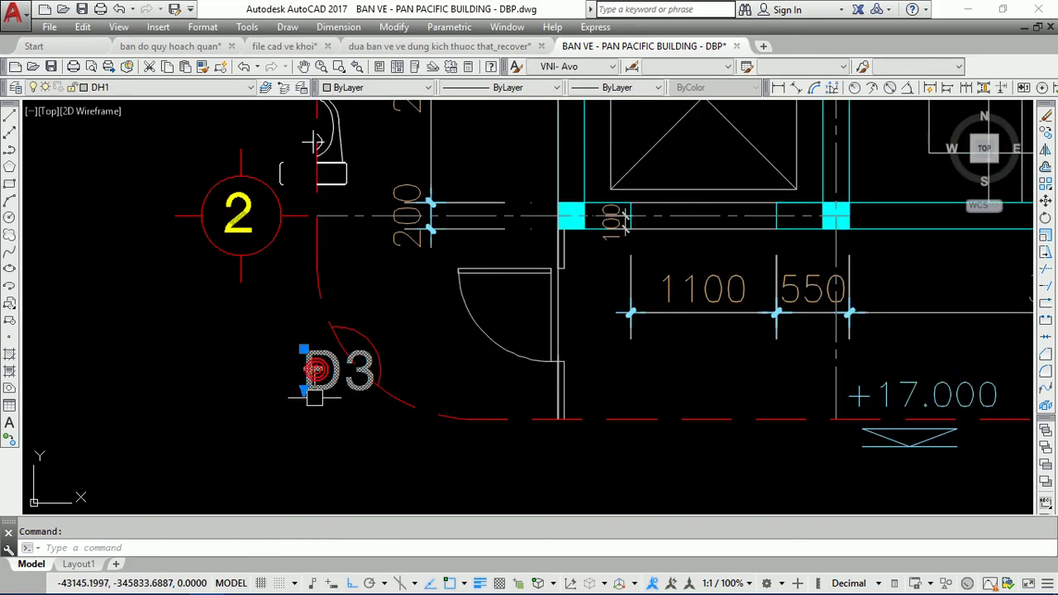
text(e)
key(Return)
scroll(262, 422, down, 5)
scroll(383, 403, up, 3)
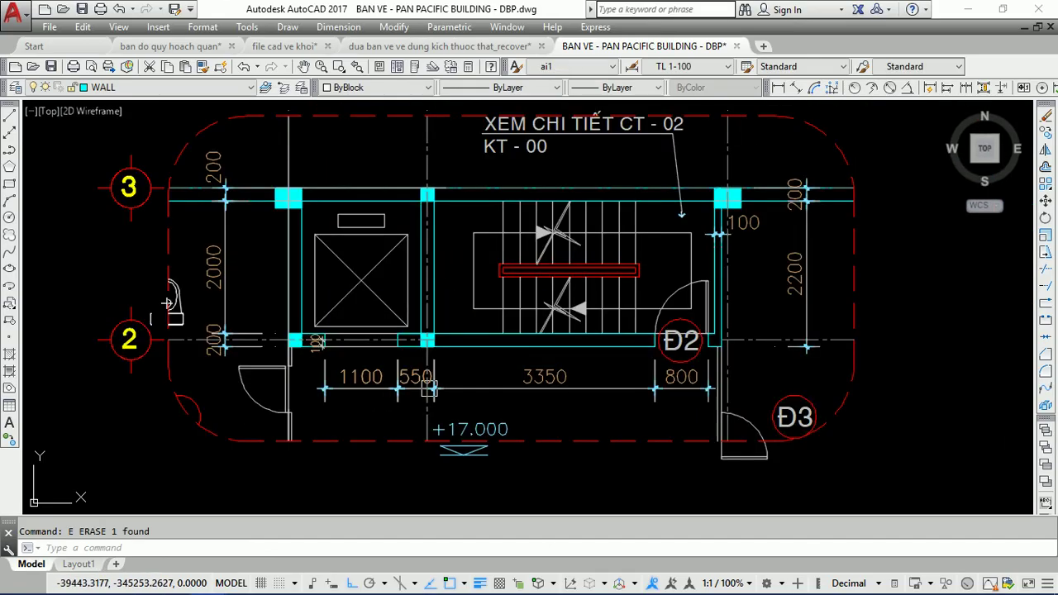
scroll(553, 376, down, 3)
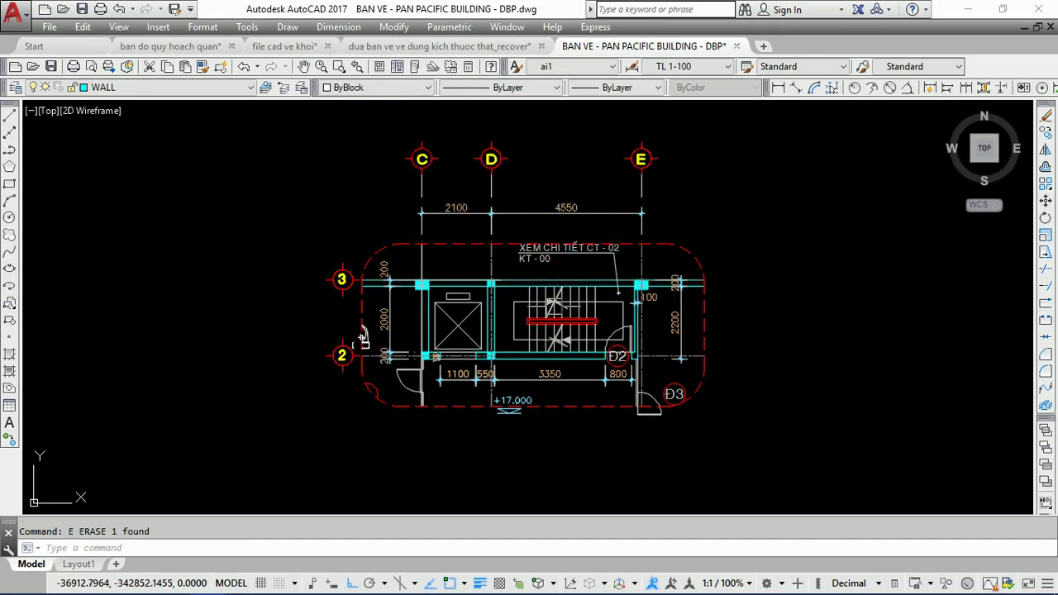
scroll(533, 281, down, 2)
scroll(538, 298, up, 2)
middle_drag(479, 300, 348, 303)
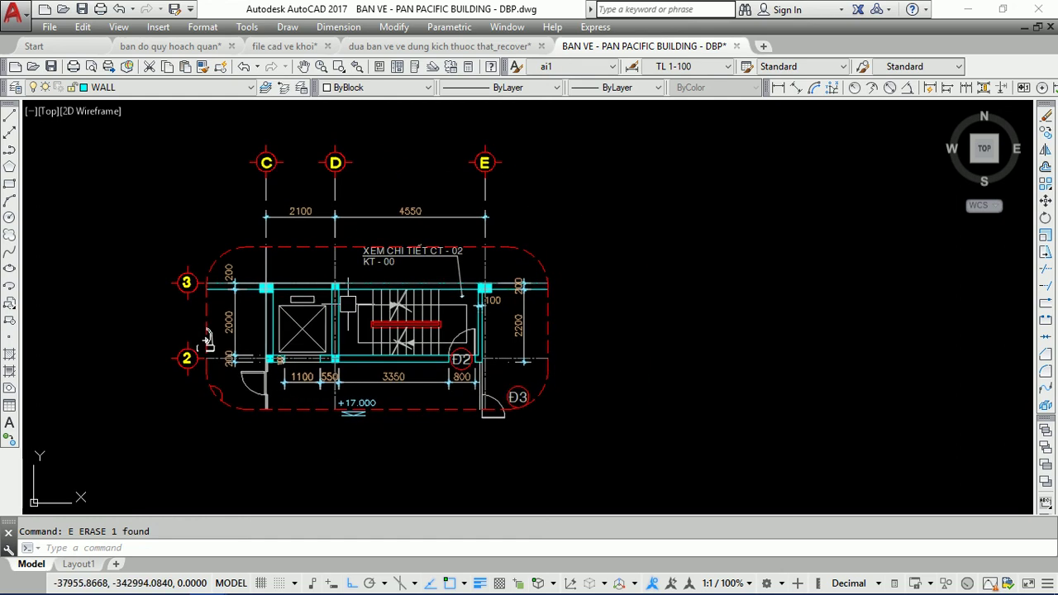
middle_drag(206, 339, 170, 230)
scroll(255, 246, down, 2)
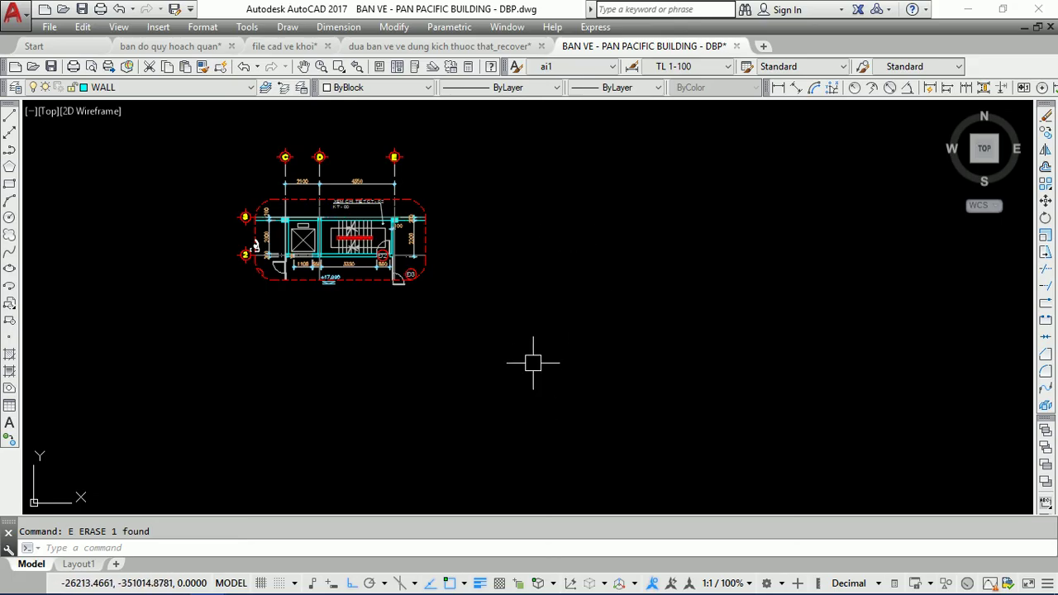
scroll(404, 265, up, 2)
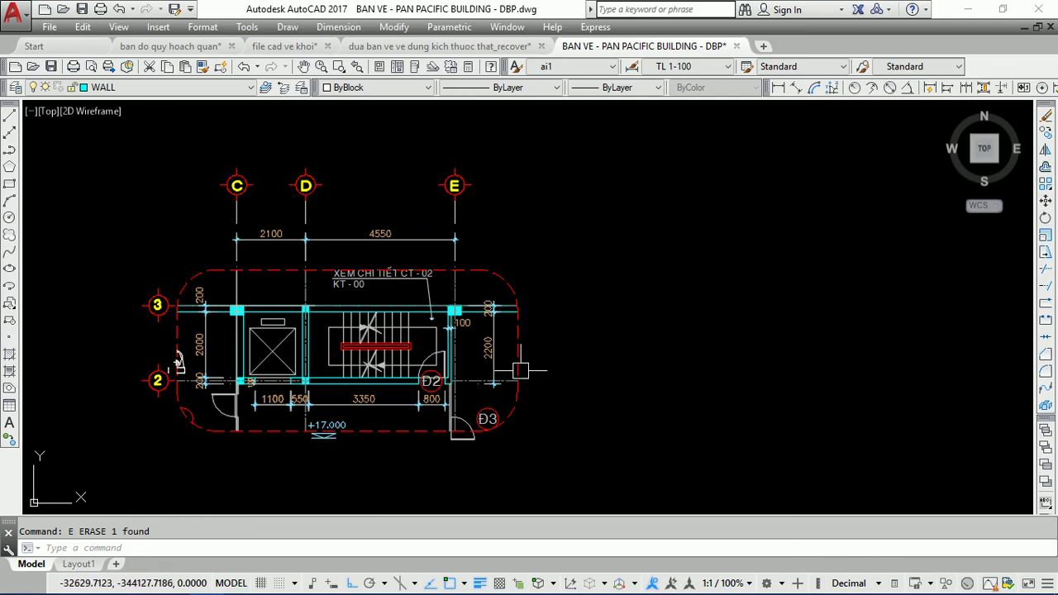
middle_drag(517, 351, 584, 322)
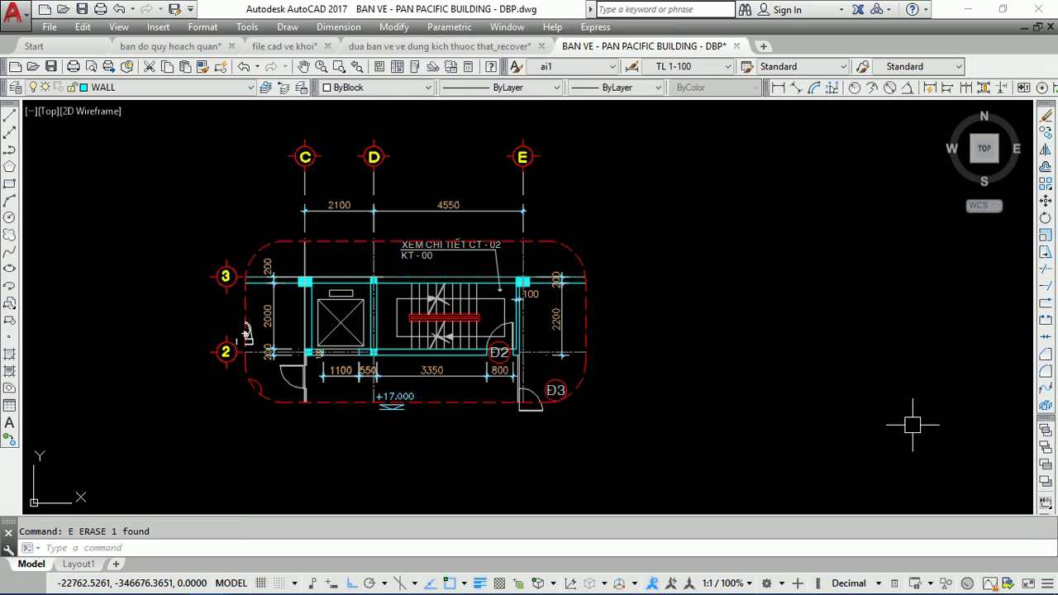
click(400, 582)
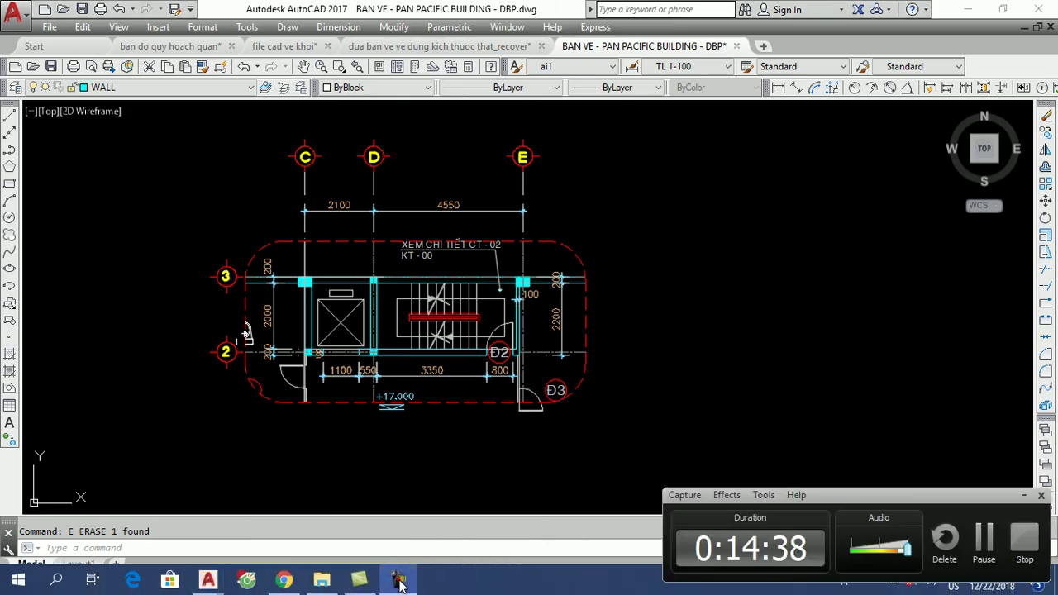